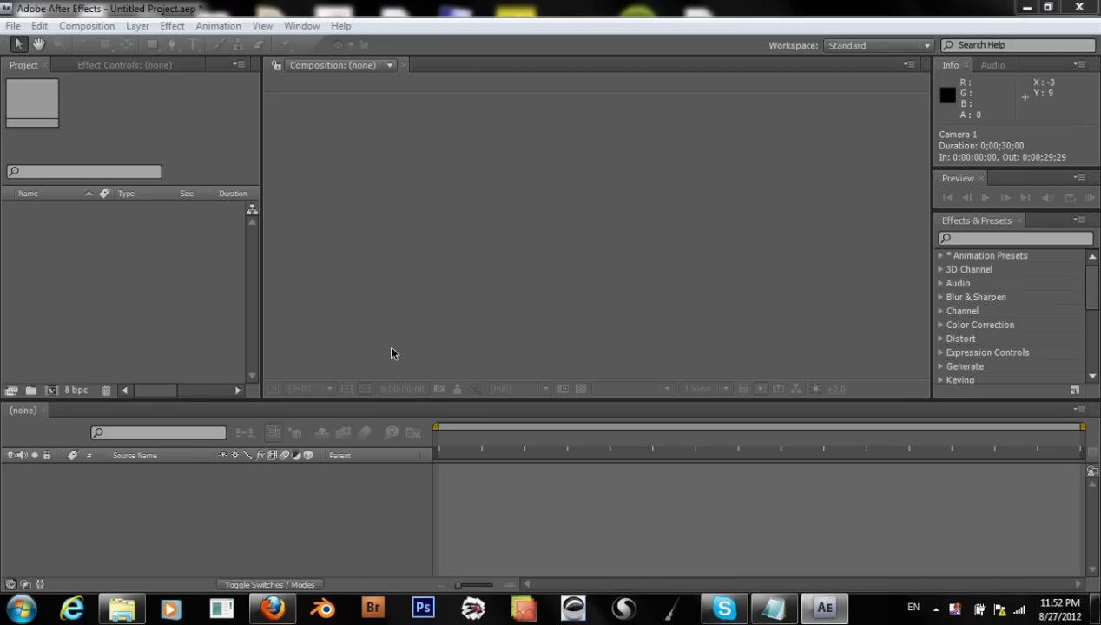
Step: Import horse_textured.psd from the Photoshop 3D Objects folder through File > Import > File
{"action": "left_click", "coordinate": [13, 25]}
{"action": "mouse_move", "coordinate": [76, 261]}
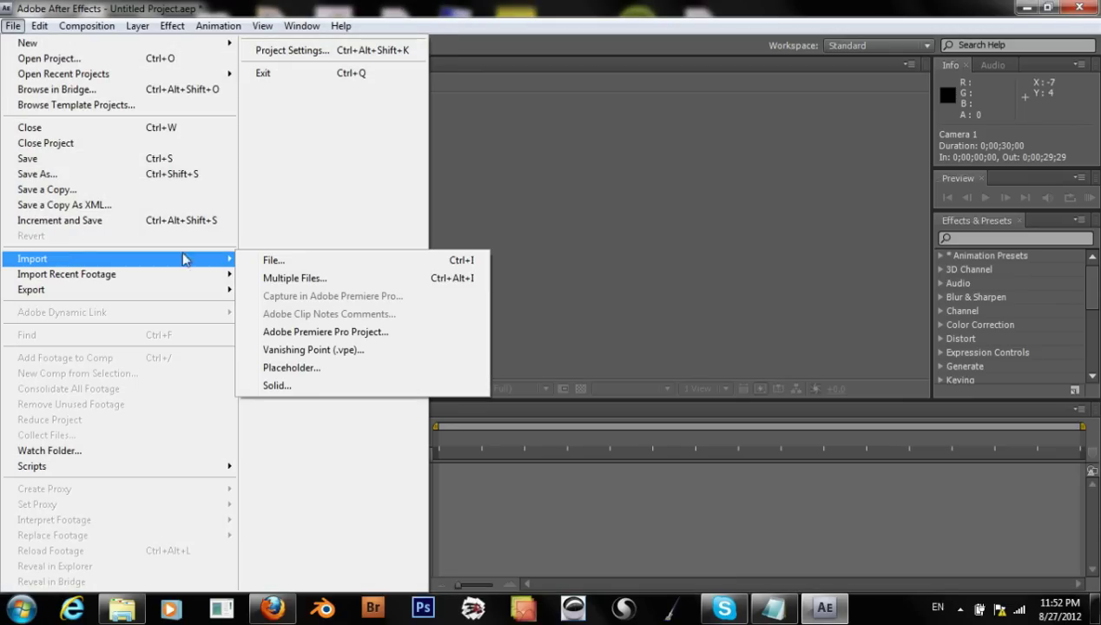
{"action": "left_click", "coordinate": [272, 261]}
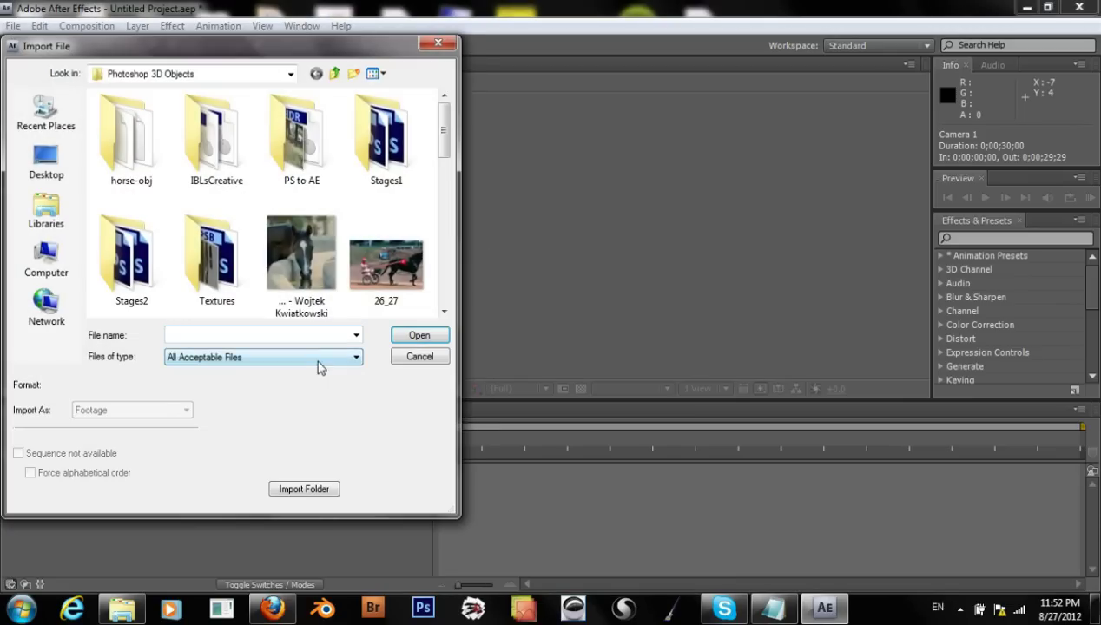
{"action": "left_click_drag", "start_coordinate": [451, 156], "coordinate": [442, 242]}
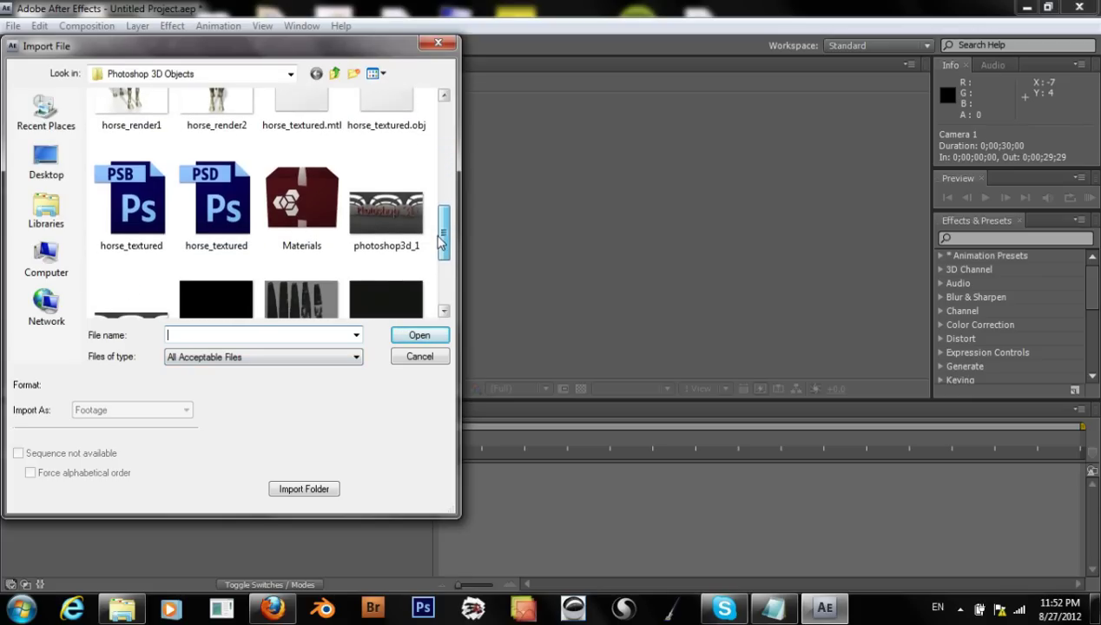
{"action": "left_click", "coordinate": [221, 202]}
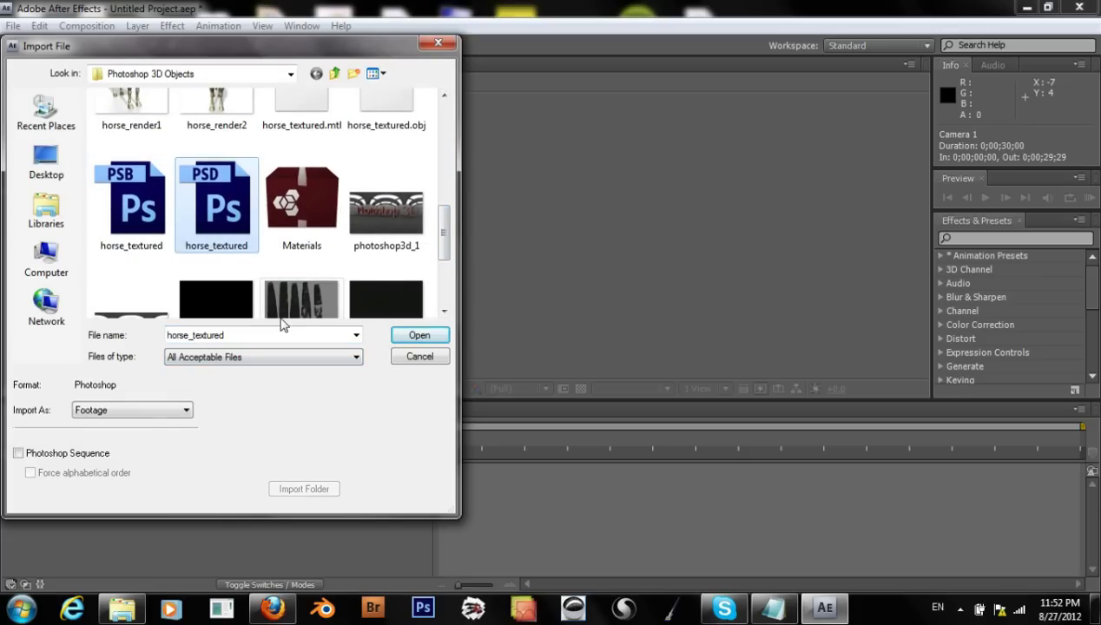
{"action": "left_click", "coordinate": [407, 335]}
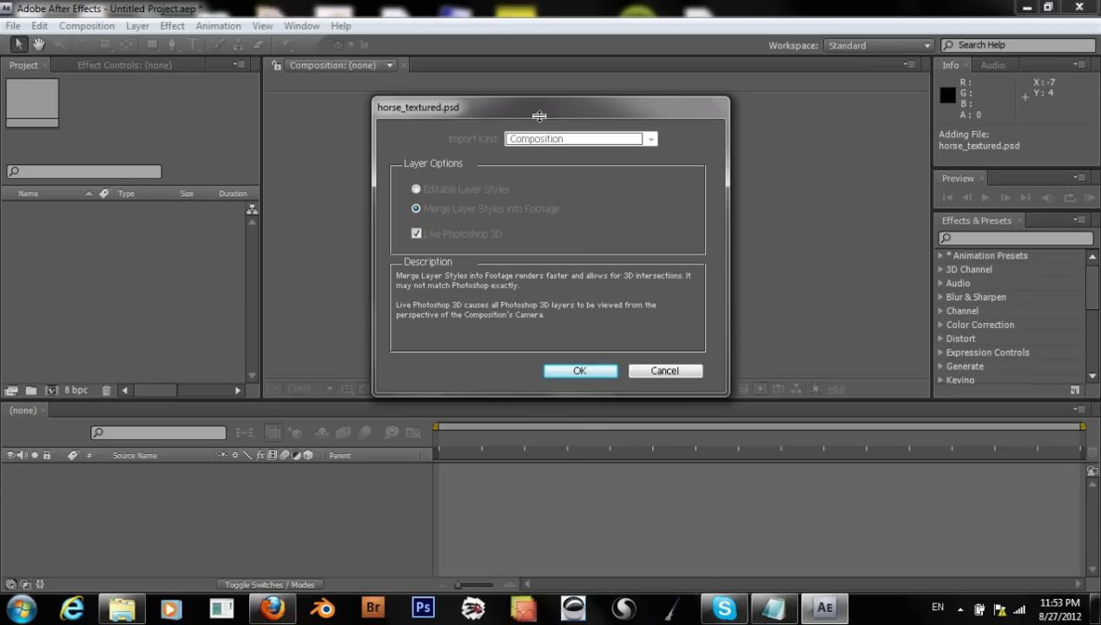
Step: Accept the Live Photoshop 3D composition import and open the horse_textured composition
{"action": "key", "text": "Return"}
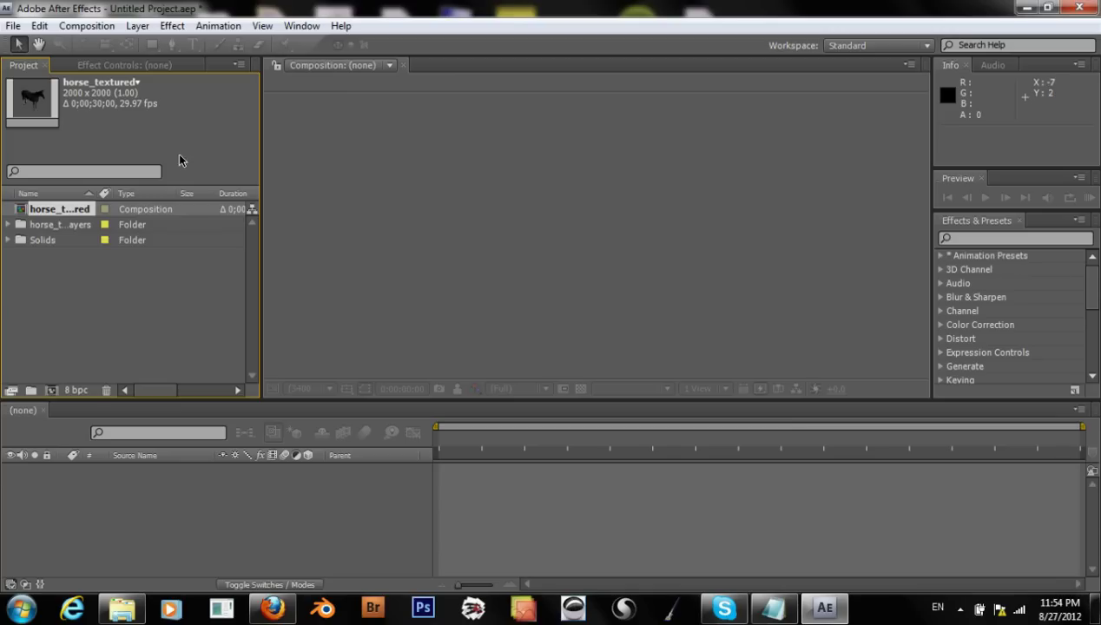
{"action": "double_click", "coordinate": [33, 212]}
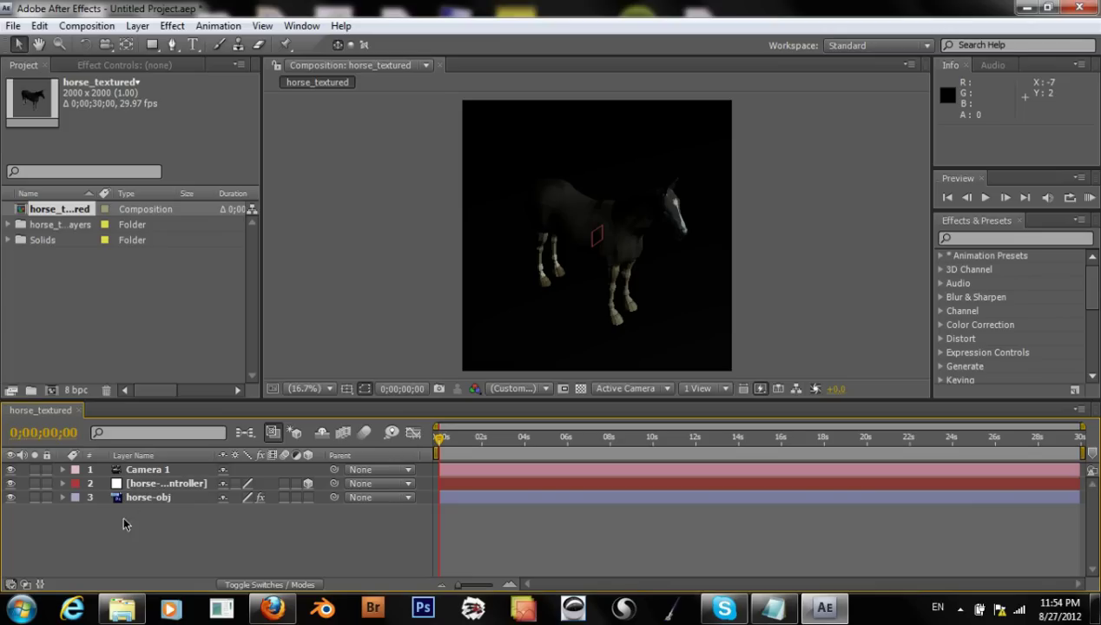
Step: Draw a trial rectangle shape layer, delete it, and bring up the Layer menu
{"action": "left_click", "coordinate": [153, 49]}
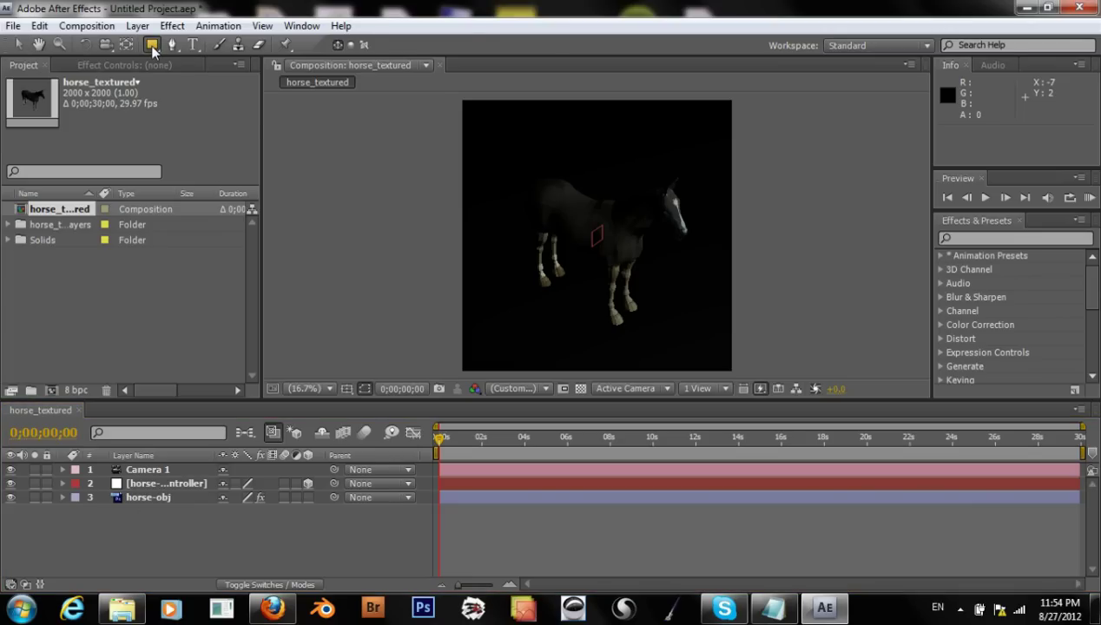
{"action": "left_click", "coordinate": [208, 45]}
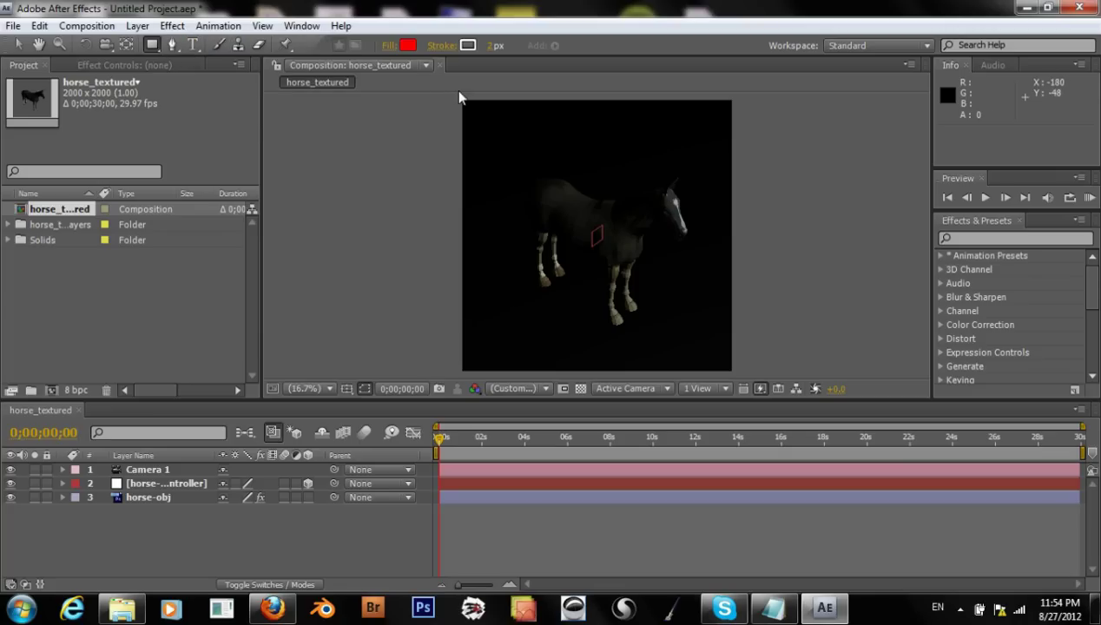
{"action": "left_click_drag", "start_coordinate": [460, 98], "coordinate": [689, 328]}
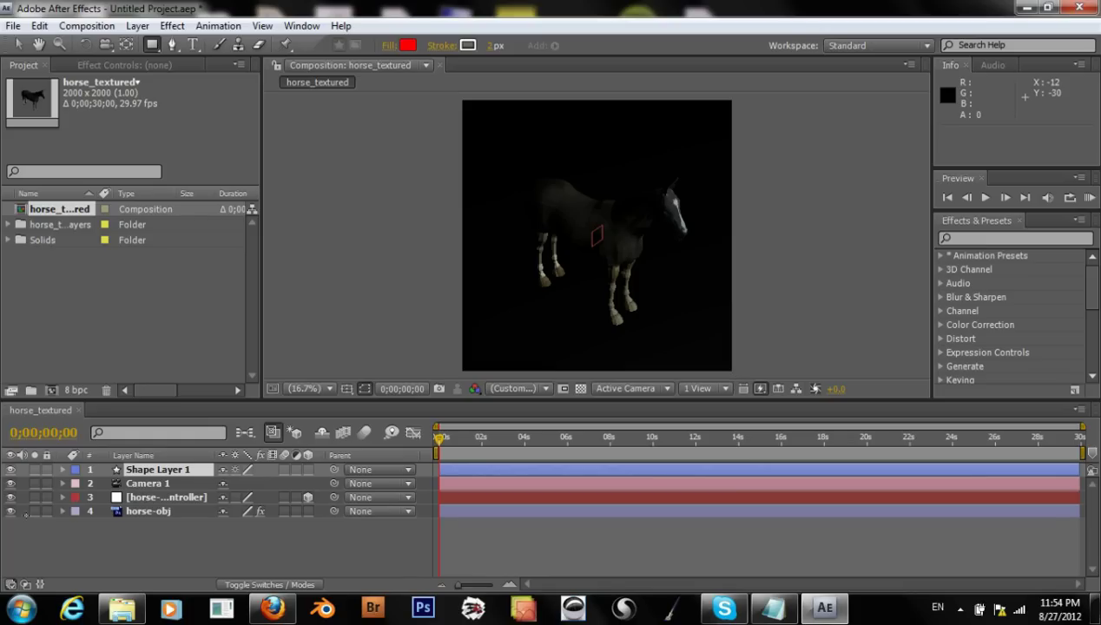
{"action": "key", "text": "Delete"}
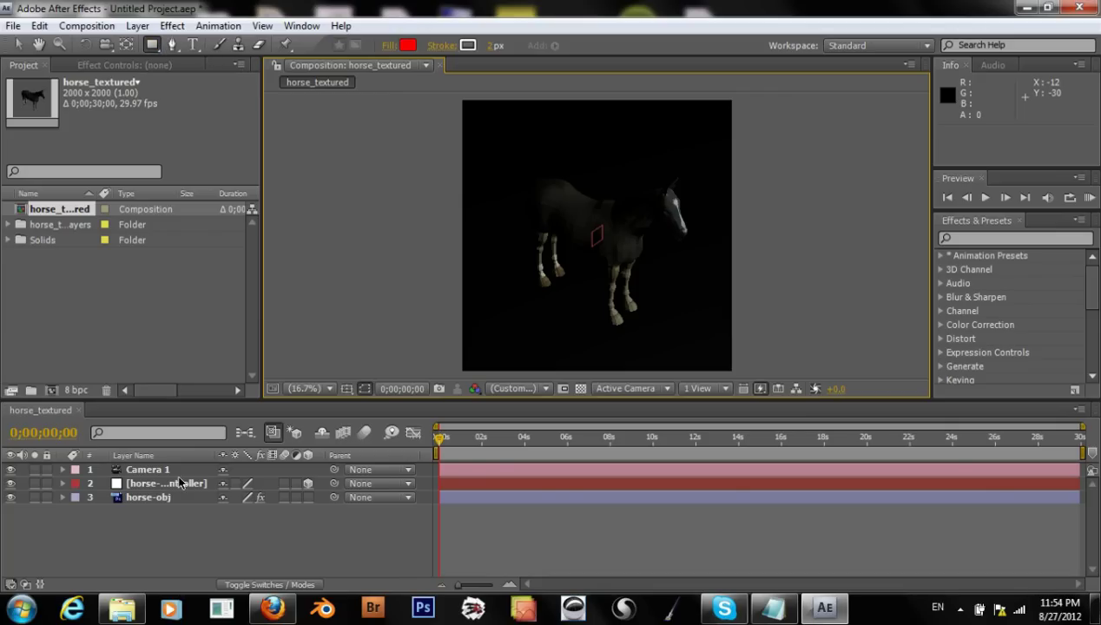
{"action": "left_click", "coordinate": [137, 25]}
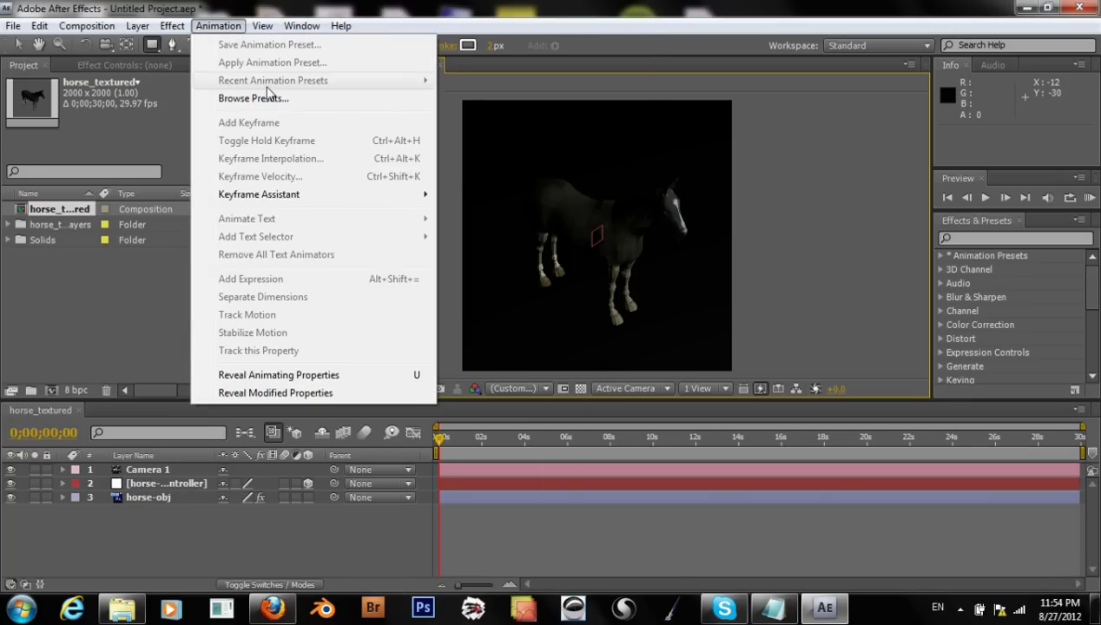
Step: Create a white (FFFFFF) 2000×2000 White Solid 1 and move it below horse-obj
{"action": "mouse_move", "coordinate": [152, 44]}
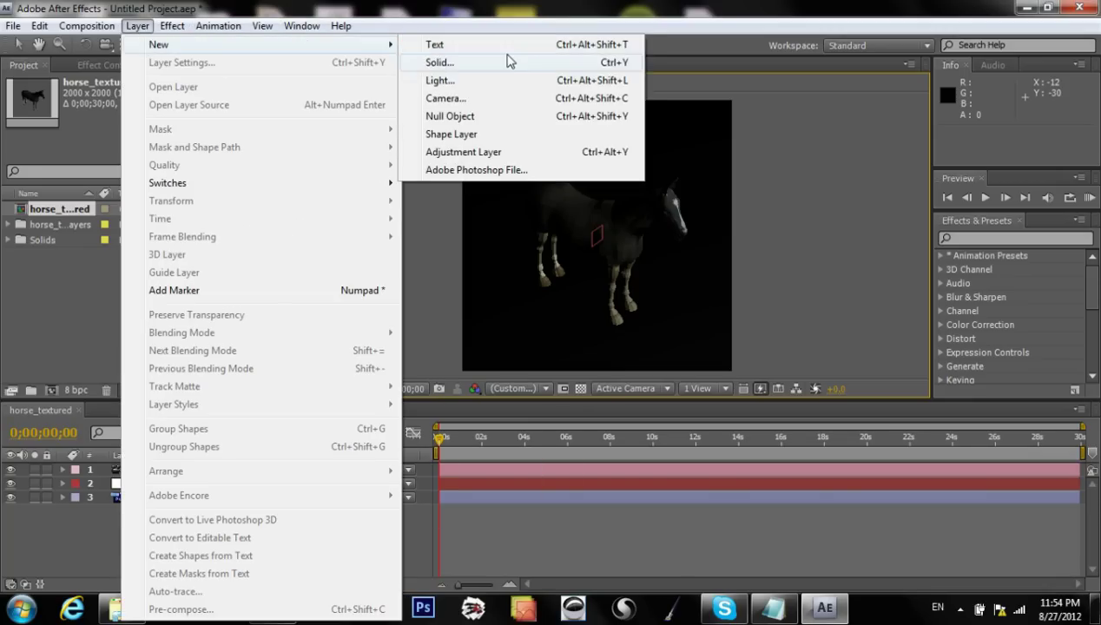
{"action": "left_click", "coordinate": [508, 60]}
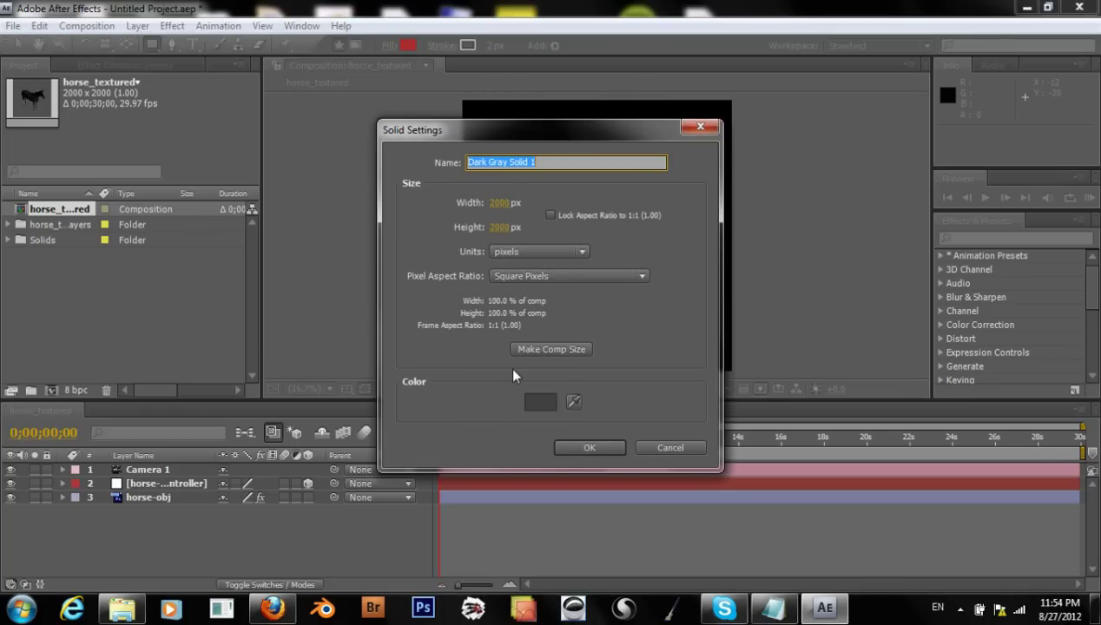
{"action": "left_click", "coordinate": [554, 402]}
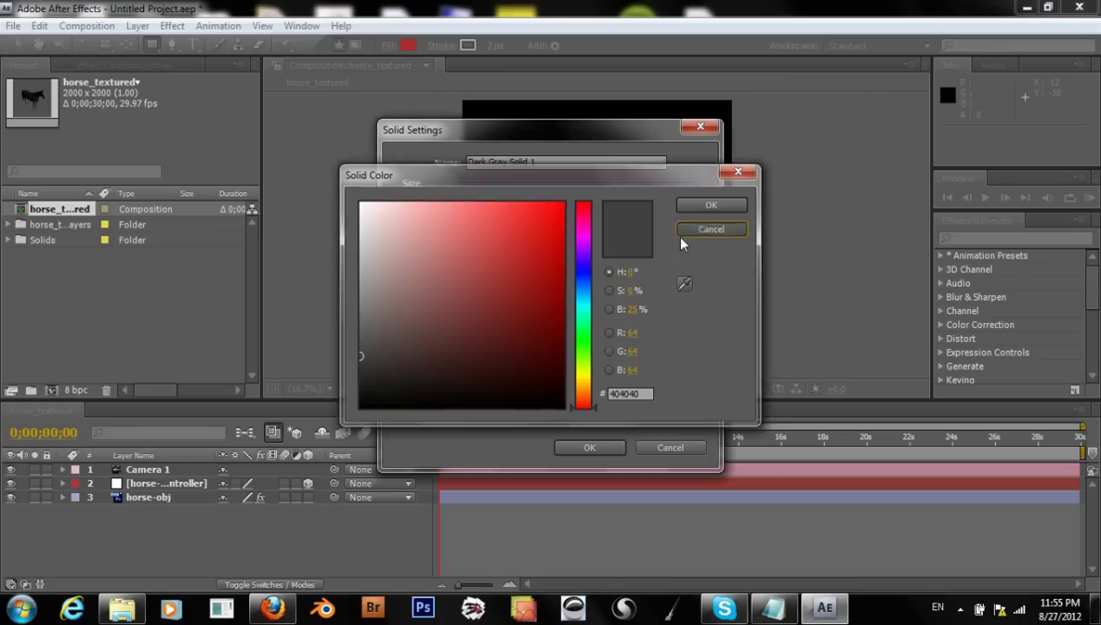
{"action": "left_click", "coordinate": [683, 231]}
{"action": "left_click", "coordinate": [540, 401]}
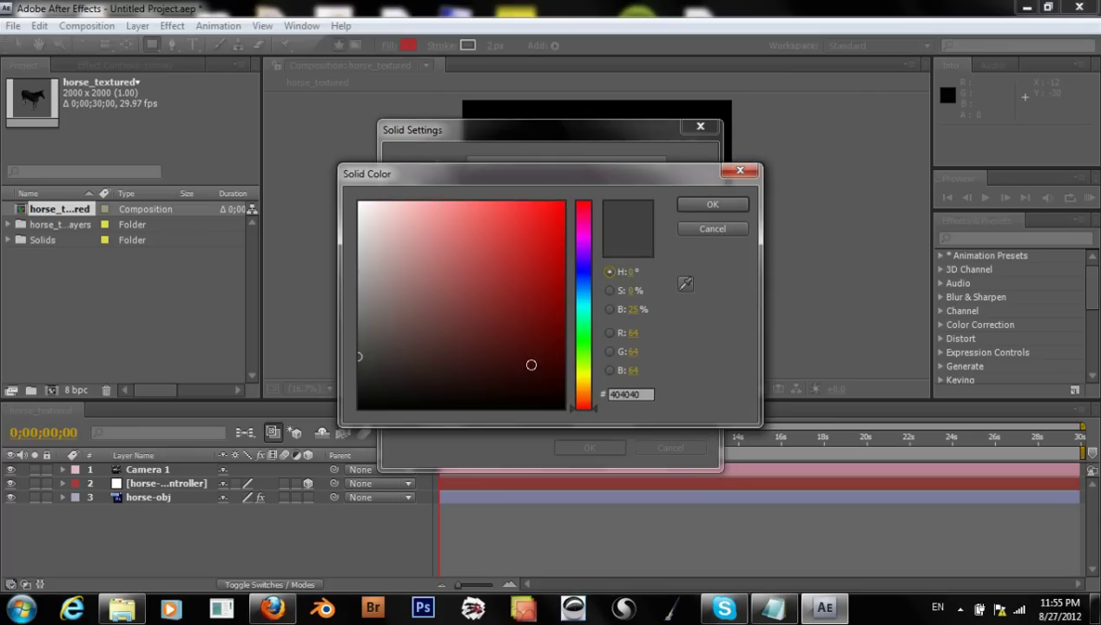
{"action": "left_click", "coordinate": [359, 204]}
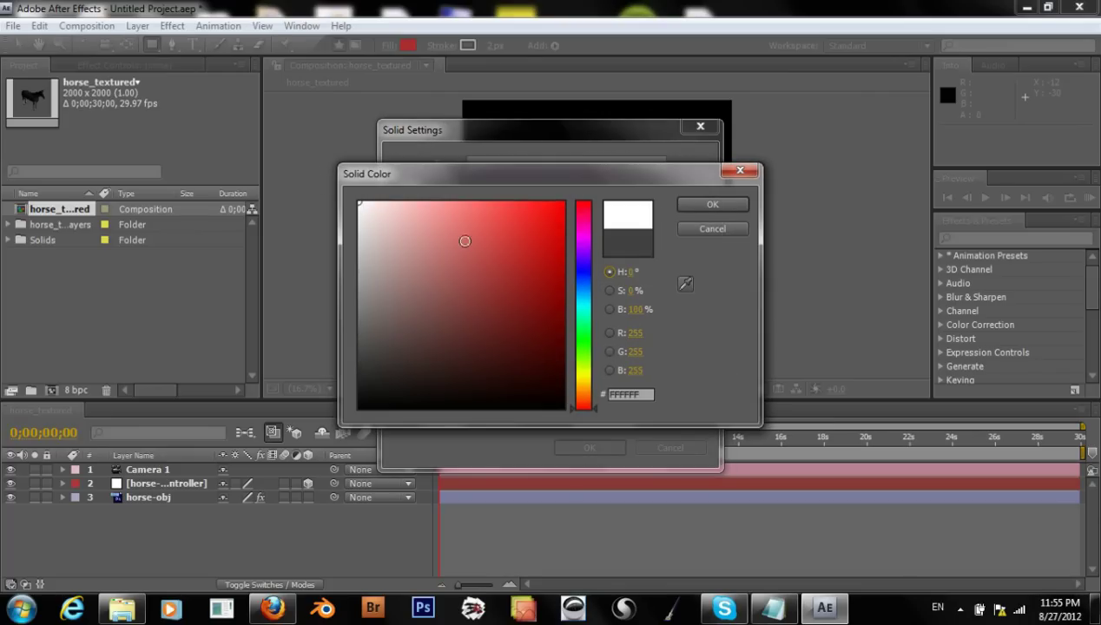
{"action": "left_click", "coordinate": [723, 205]}
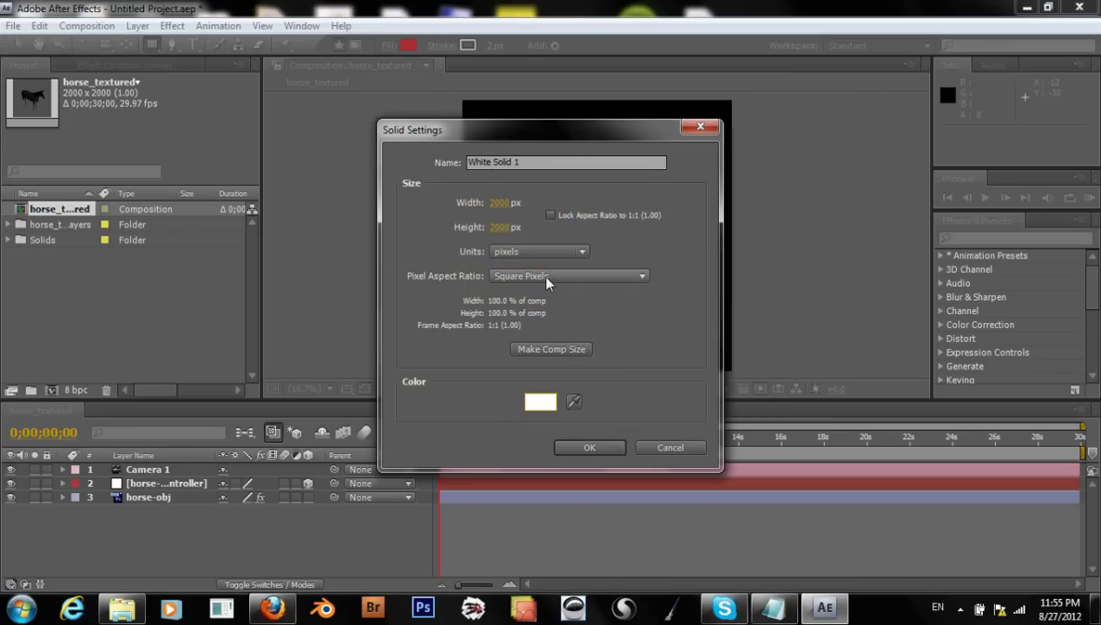
{"action": "left_click", "coordinate": [587, 449]}
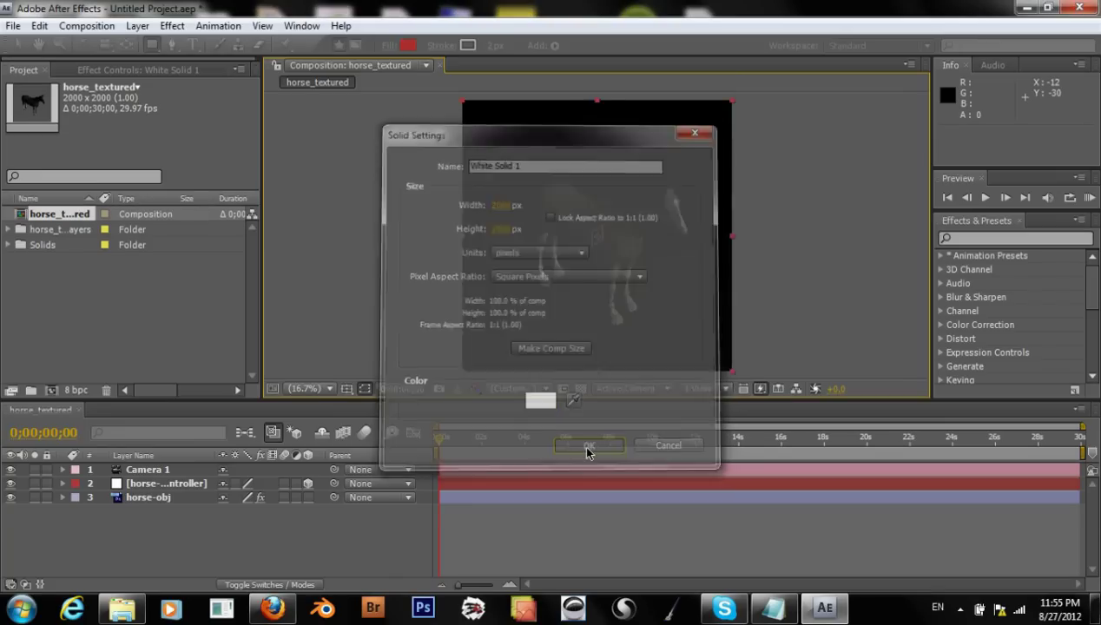
{"action": "left_click_drag", "start_coordinate": [164, 475], "coordinate": [155, 524]}
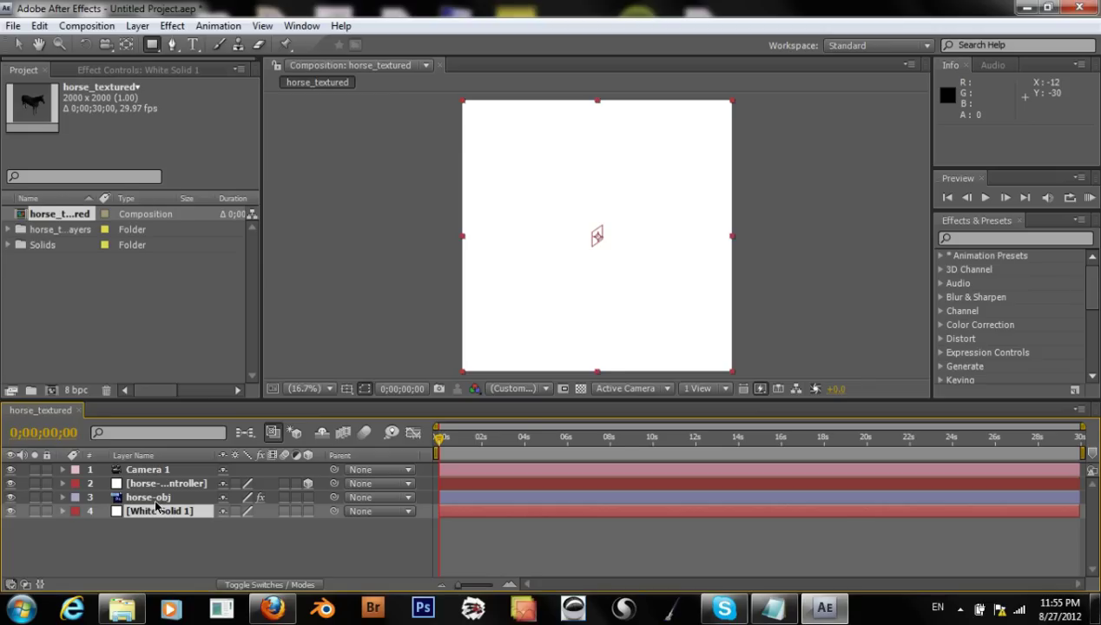
Step: Toggle White Solid 1's visibility off and back on to compare, then select Camera 1
{"action": "left_click", "coordinate": [155, 501]}
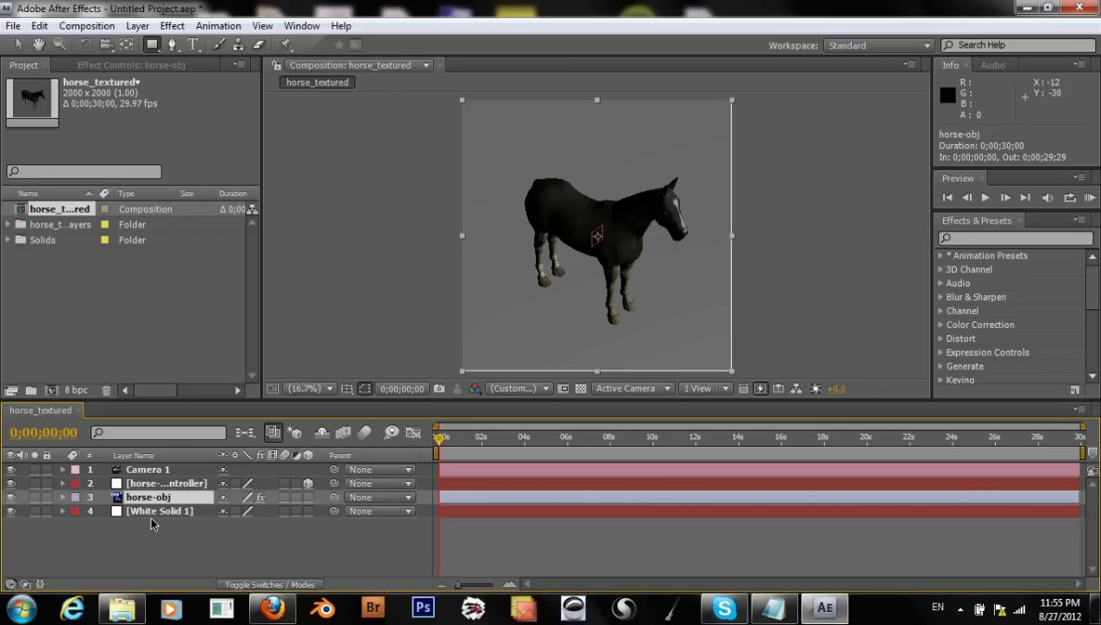
{"action": "left_click", "coordinate": [149, 513]}
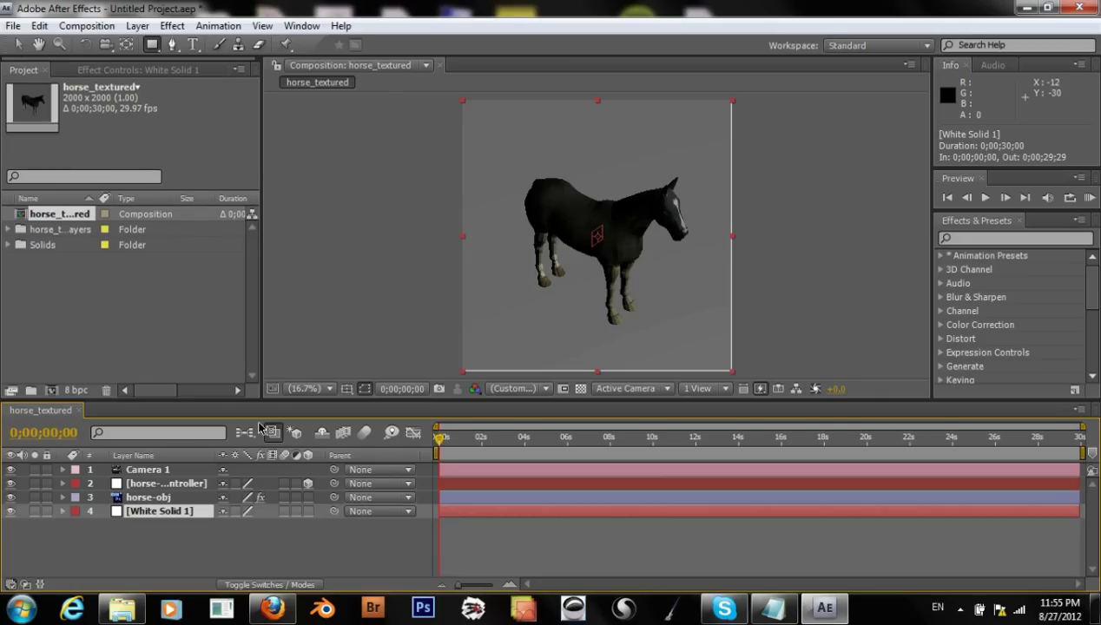
{"action": "left_click", "coordinate": [10, 514]}
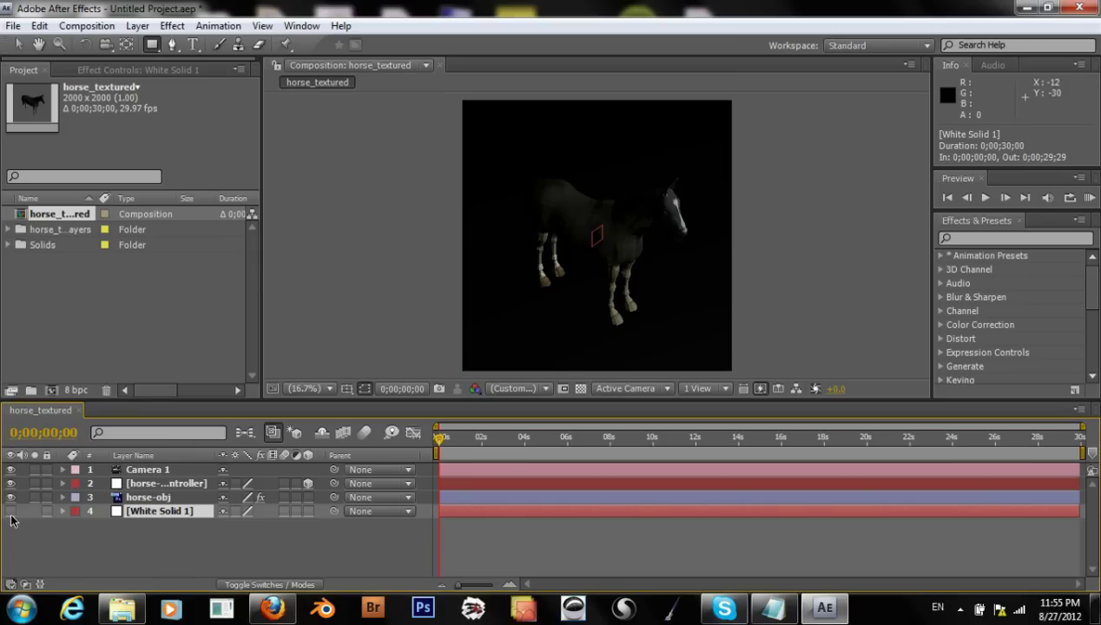
{"action": "left_click", "coordinate": [12, 512]}
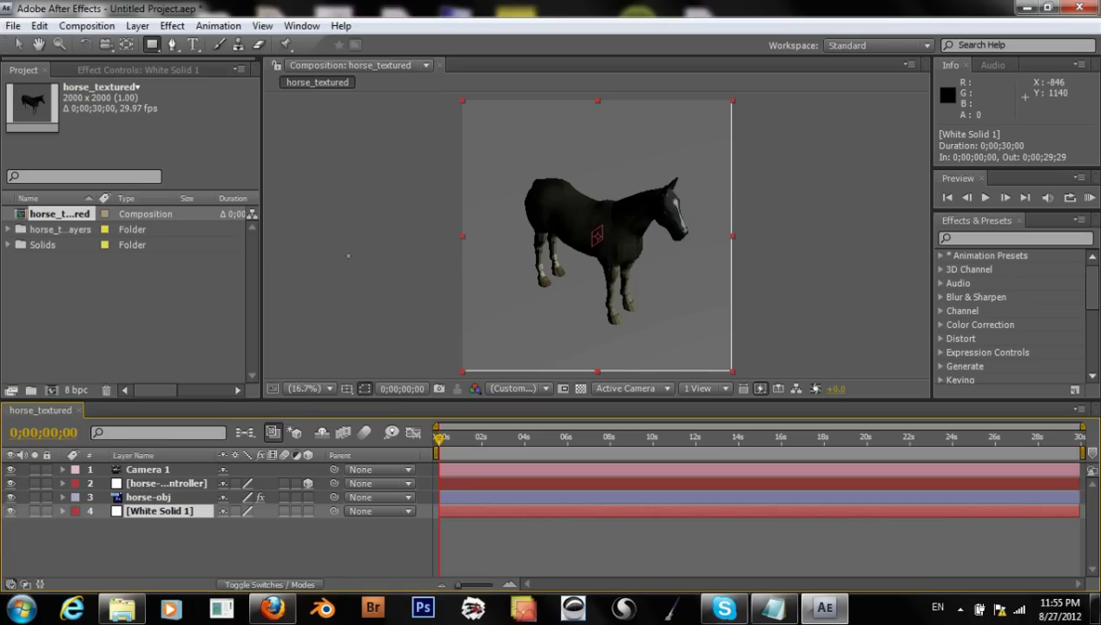
{"action": "left_click", "coordinate": [153, 487]}
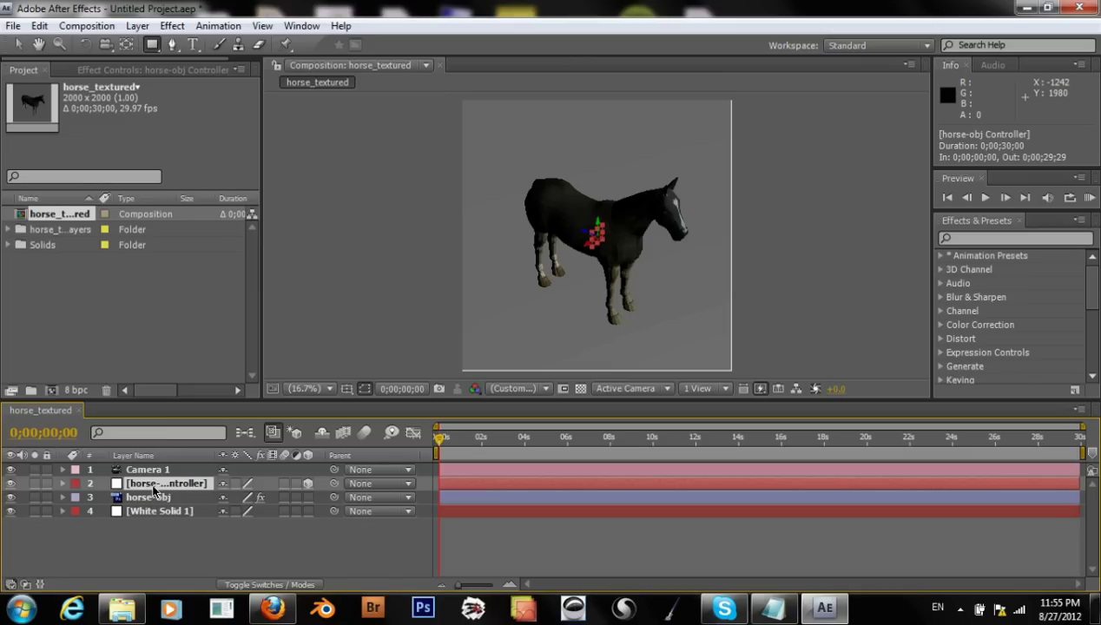
{"action": "left_click", "coordinate": [152, 471]}
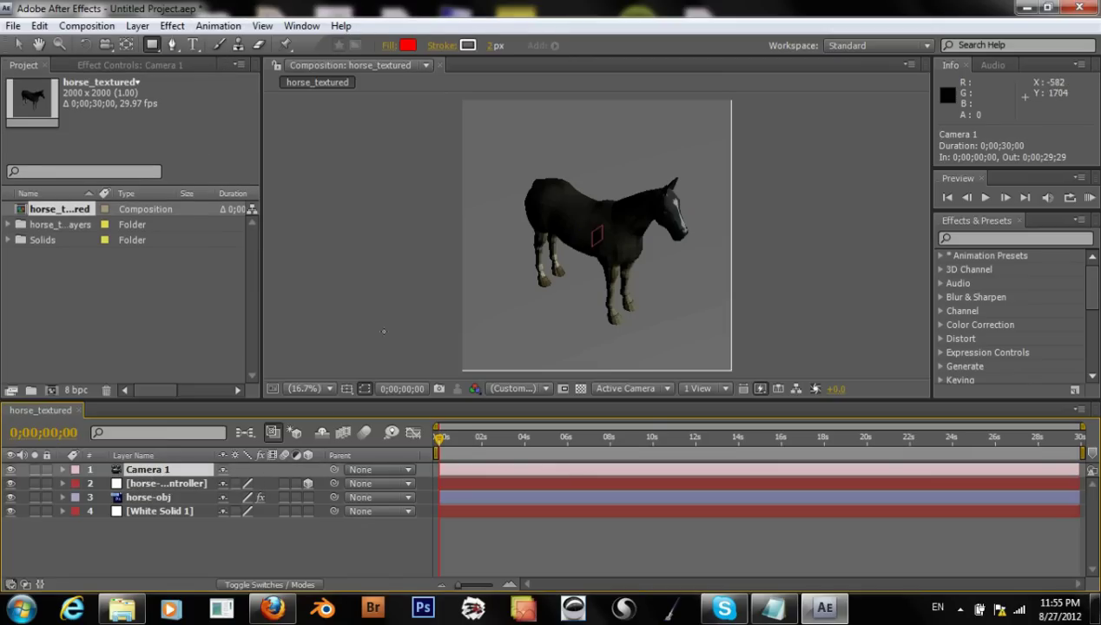
Step: Close the extra locked composition viewer and split the remaining viewer into 2 Views
{"action": "right_click", "coordinate": [405, 63]}
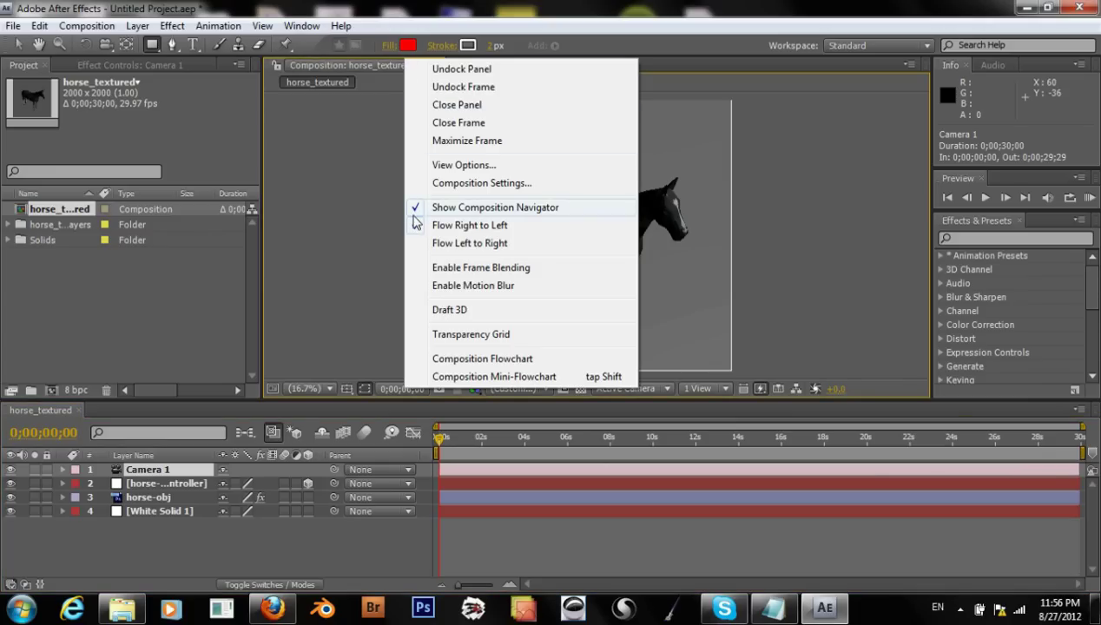
{"action": "left_click", "coordinate": [327, 66]}
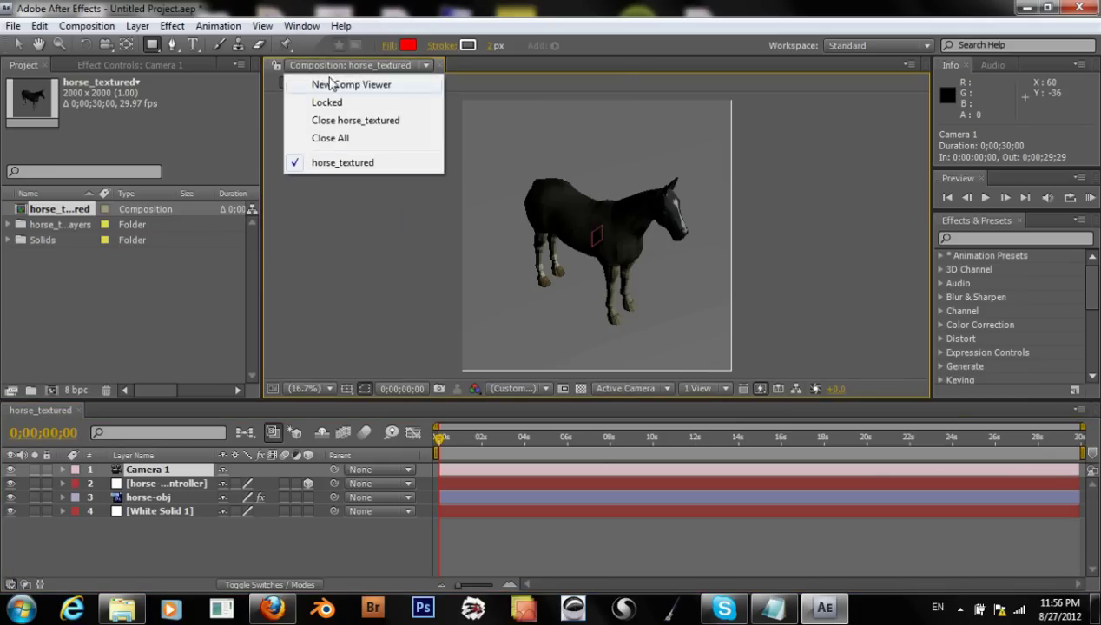
{"action": "left_click", "coordinate": [328, 84]}
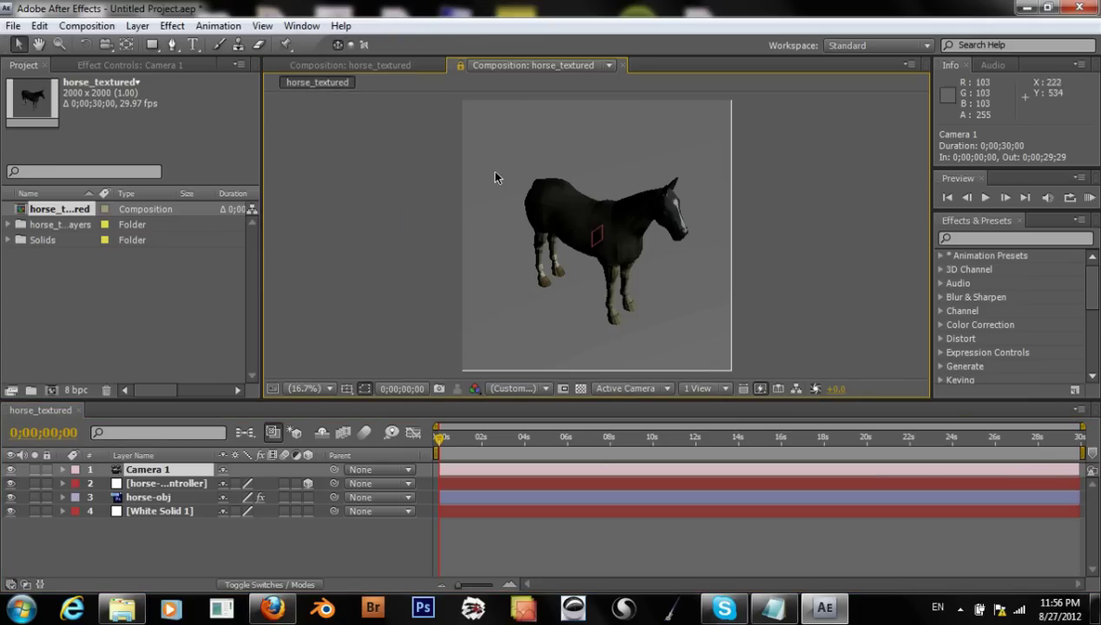
{"action": "left_click", "coordinate": [698, 389]}
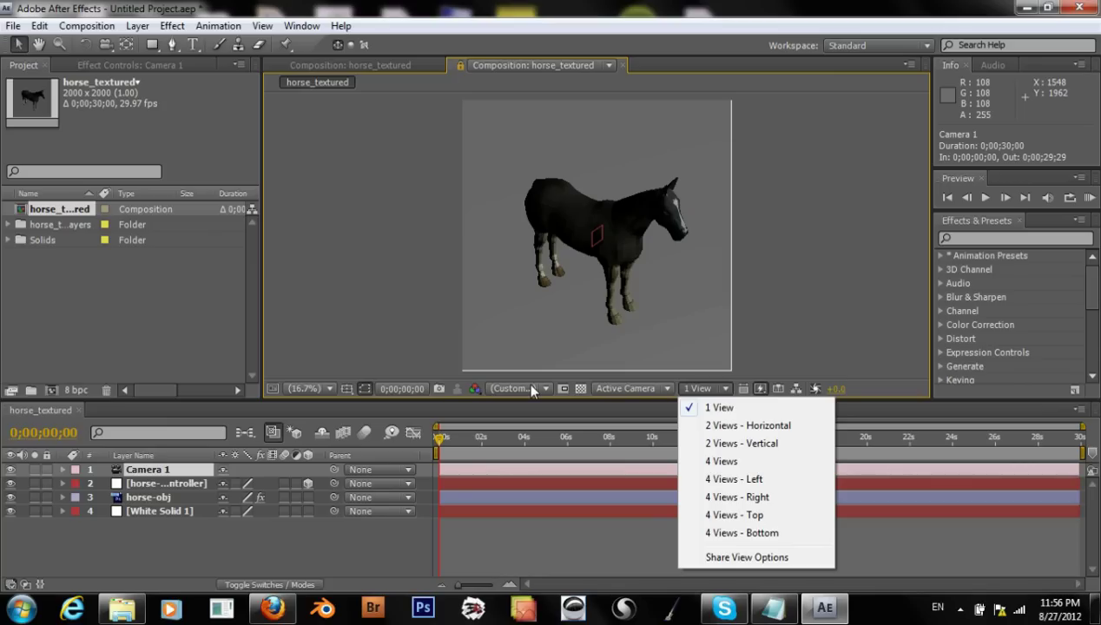
{"action": "left_click", "coordinate": [619, 62]}
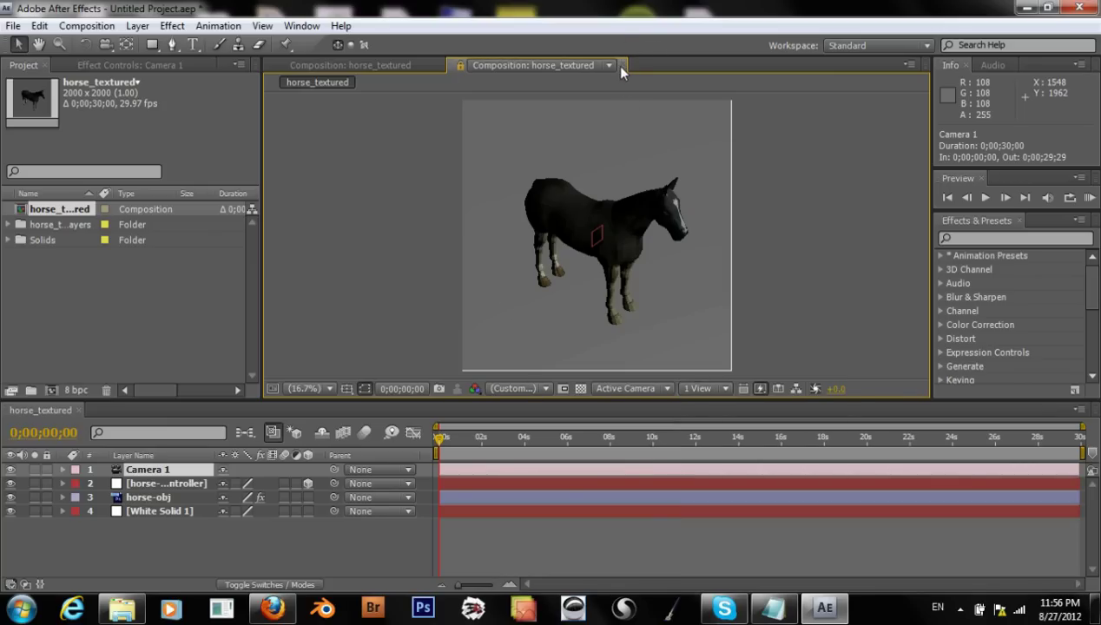
{"action": "left_click", "coordinate": [622, 65]}
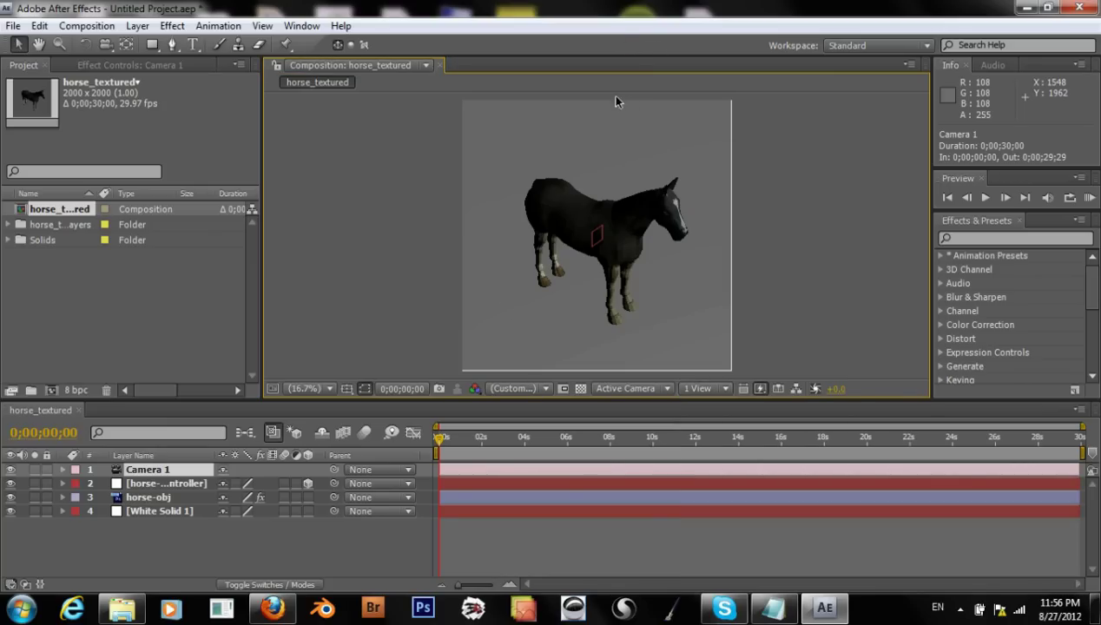
{"action": "left_click", "coordinate": [715, 392]}
{"action": "left_click", "coordinate": [709, 422]}
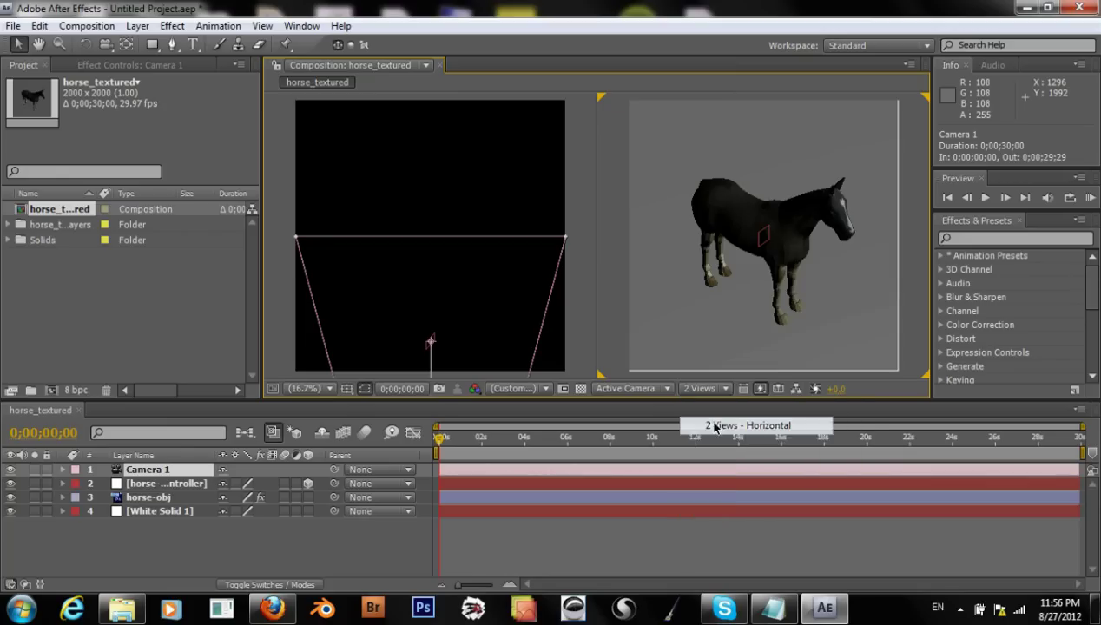
Step: Look through the 3D view and magnification choices, and render the horse in the Top view
{"action": "left_click", "coordinate": [666, 391]}
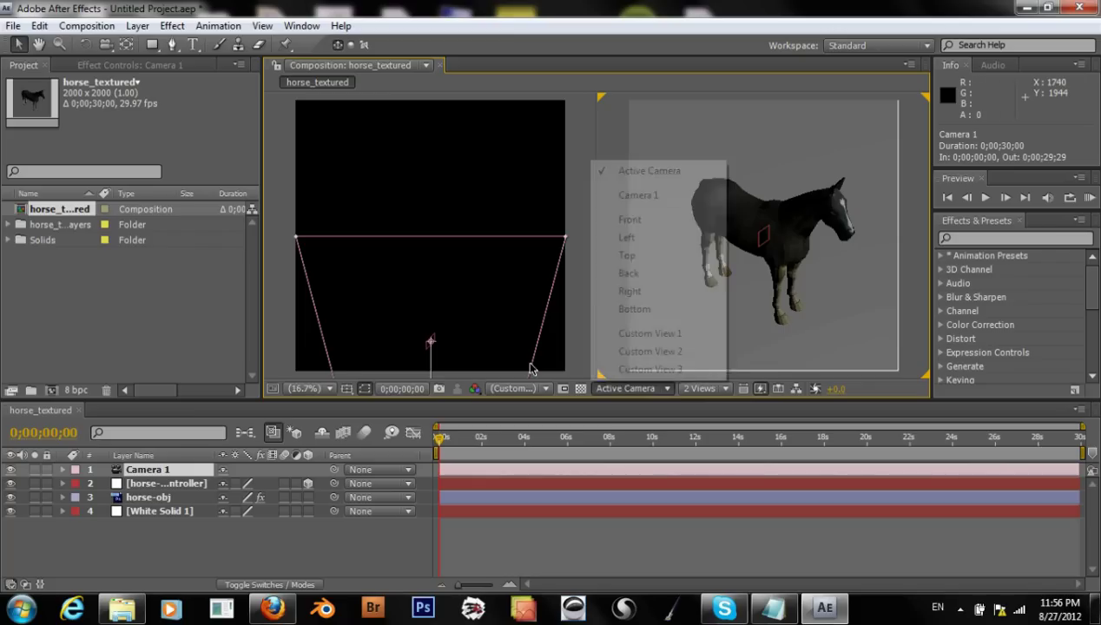
{"action": "left_click", "coordinate": [312, 393]}
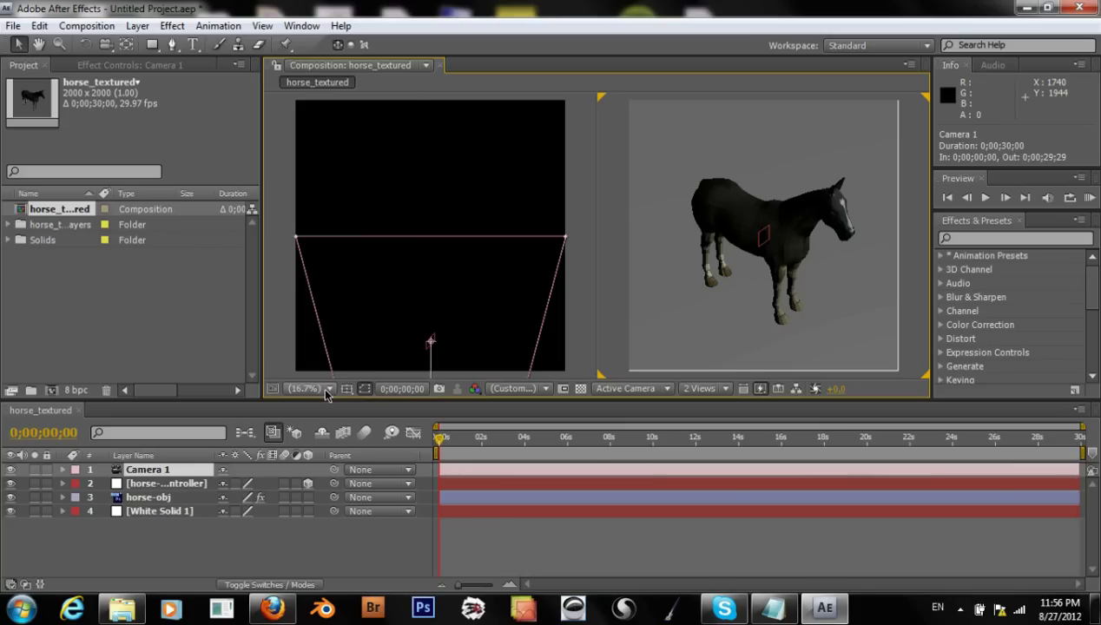
{"action": "left_click", "coordinate": [328, 390]}
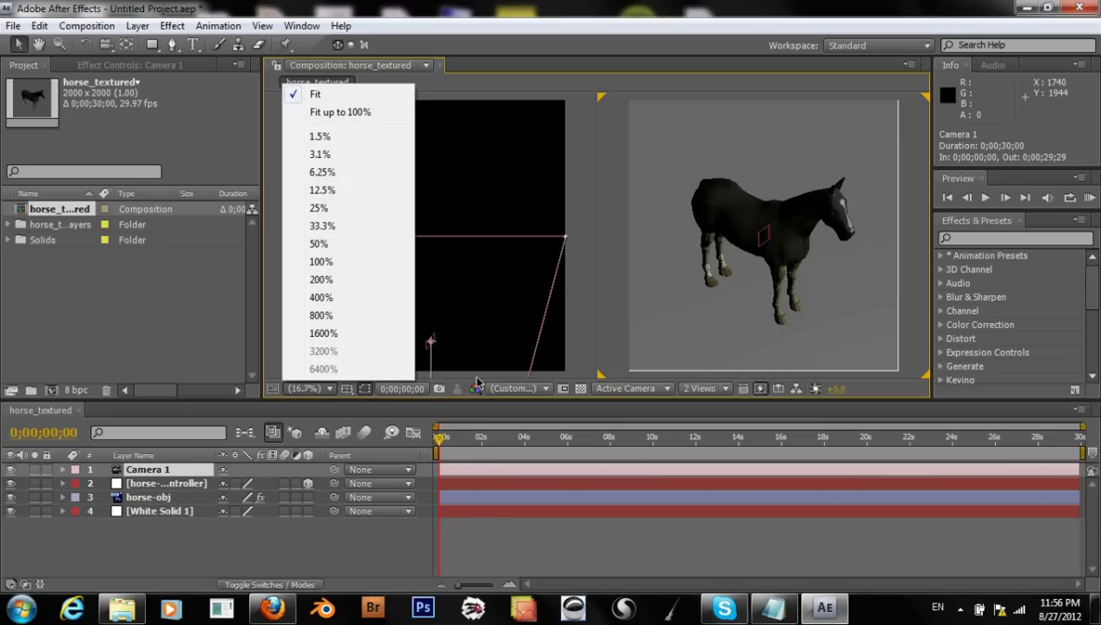
{"action": "left_click", "coordinate": [536, 389]}
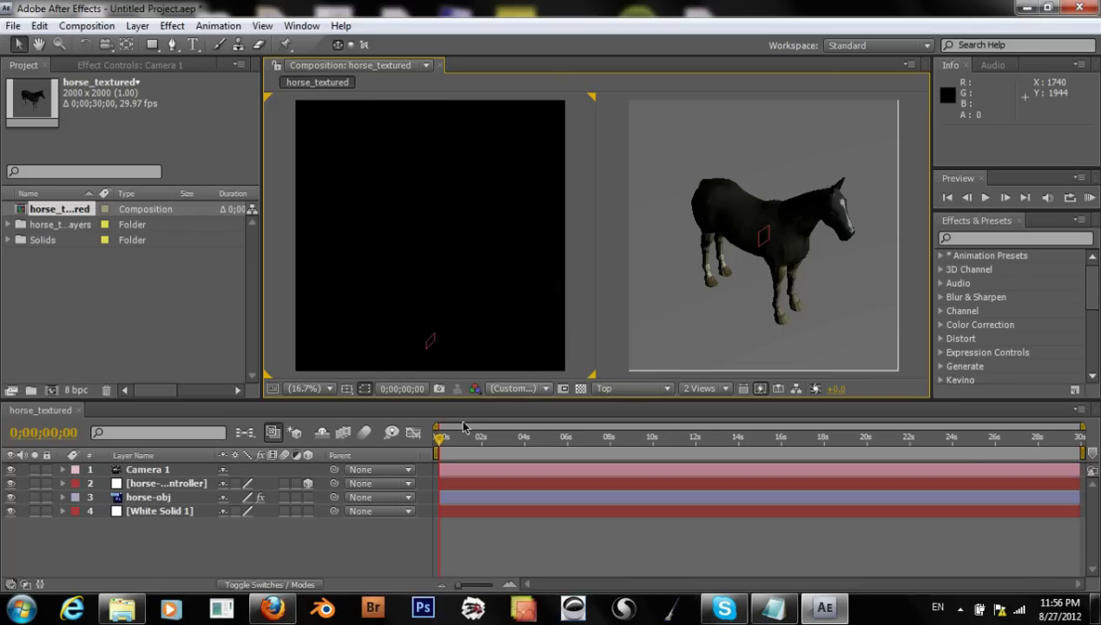
{"action": "left_click", "coordinate": [564, 389]}
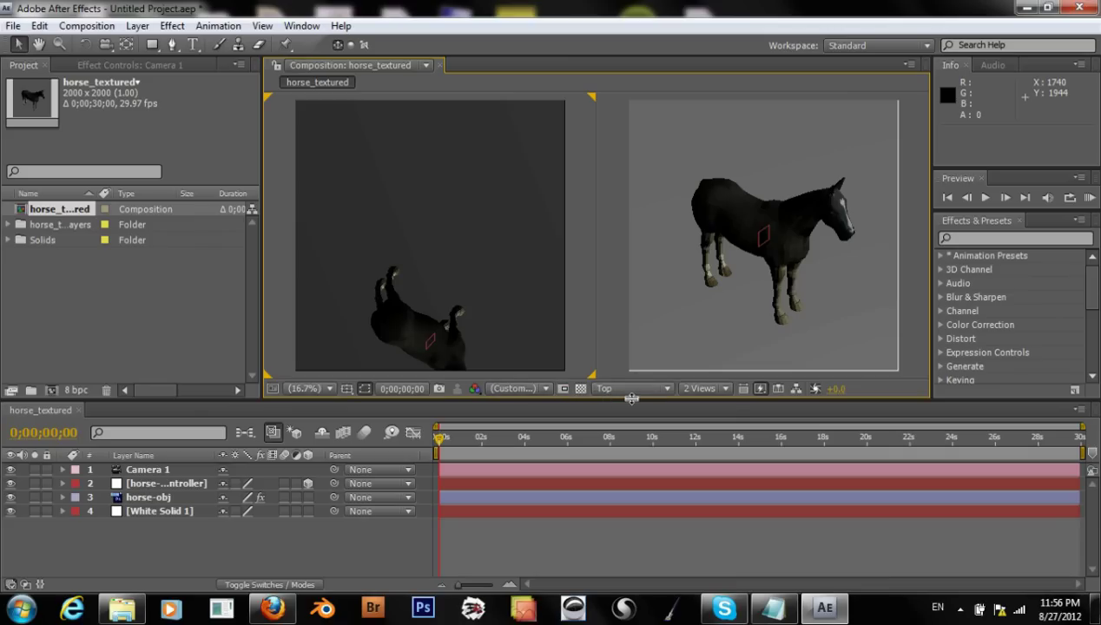
Step: Reset the layout to 2 Views, keep the right view on Active Camera, and activate the left Top view
{"action": "left_click", "coordinate": [725, 390]}
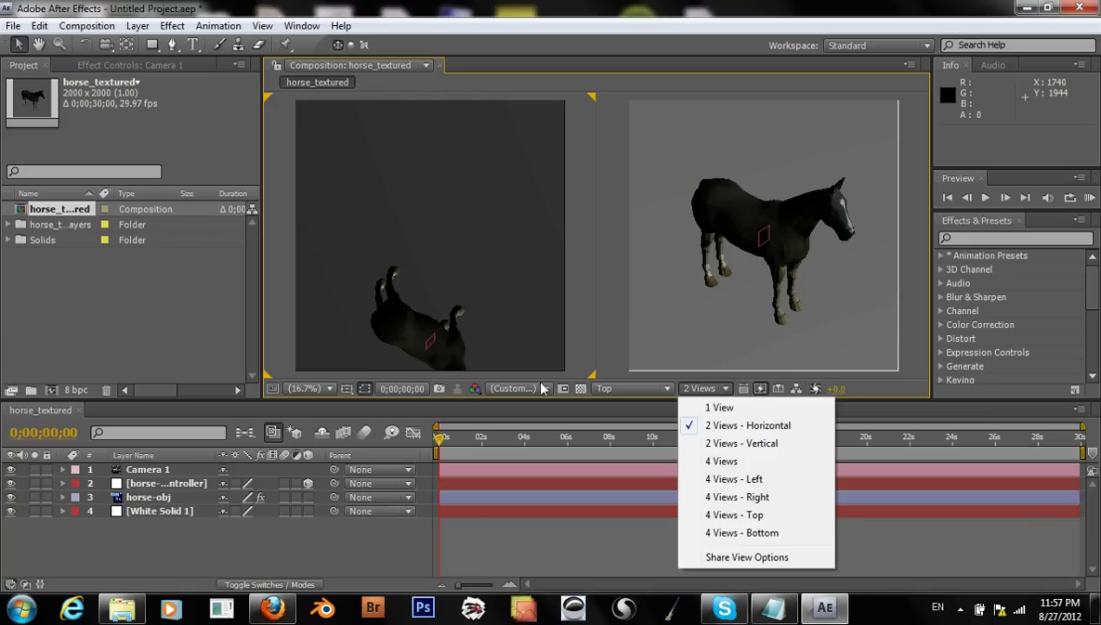
{"action": "left_click", "coordinate": [720, 408]}
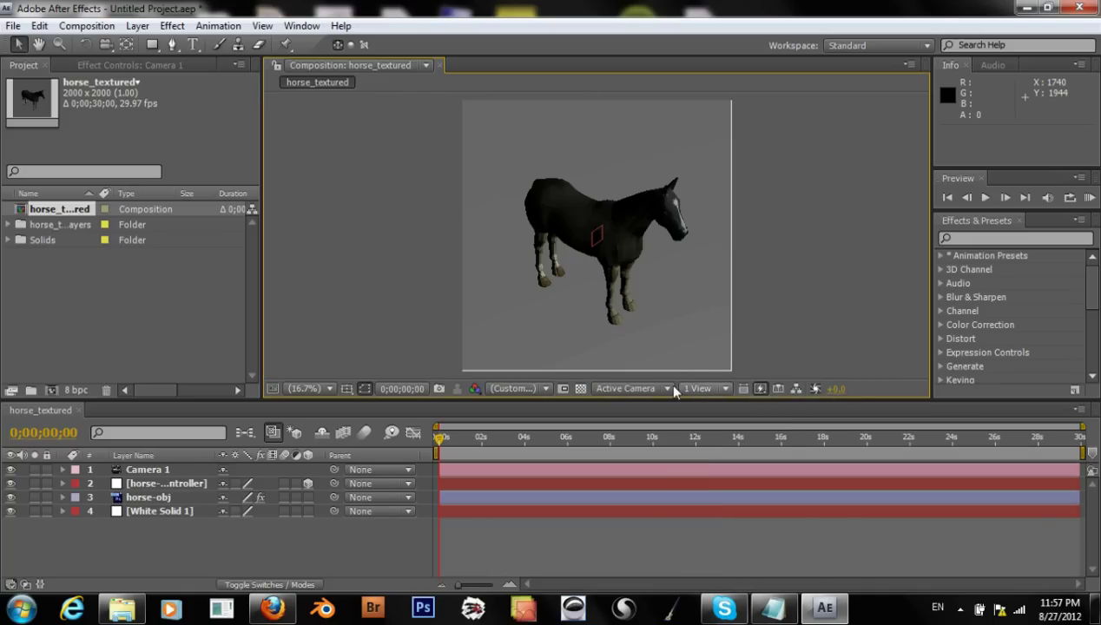
{"action": "left_click", "coordinate": [704, 391]}
{"action": "left_click", "coordinate": [708, 425]}
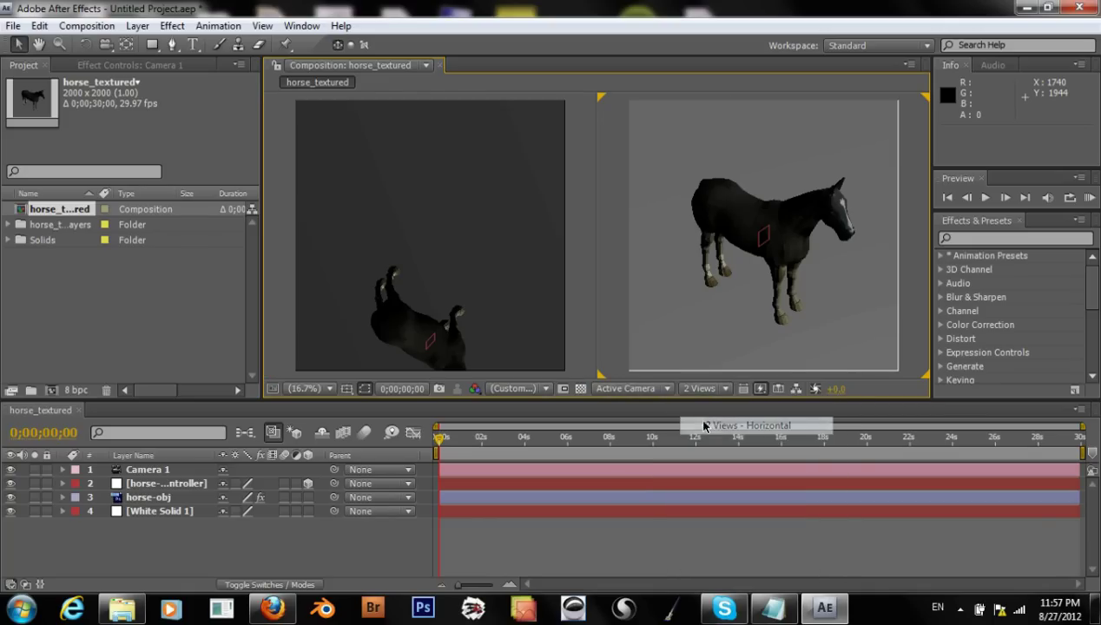
{"action": "left_click", "coordinate": [607, 389]}
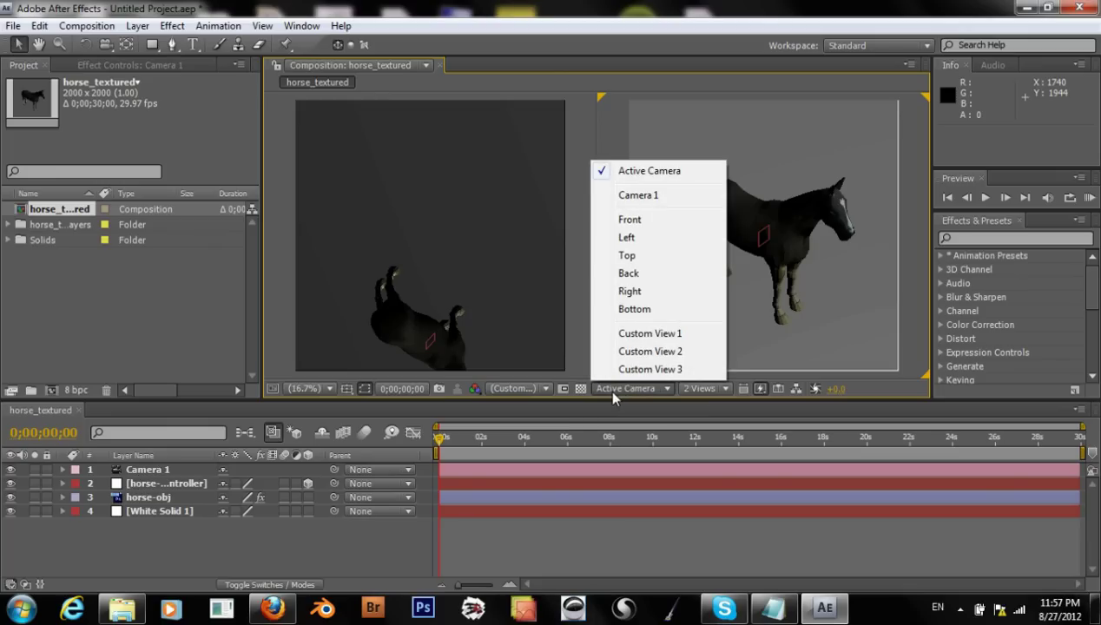
{"action": "left_click", "coordinate": [631, 255]}
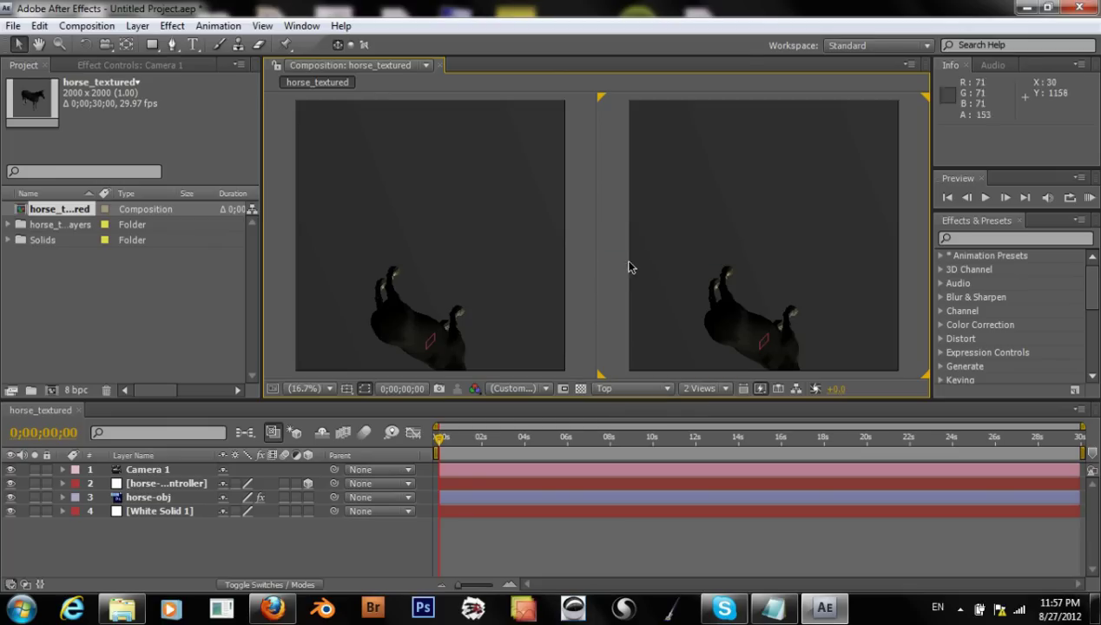
{"action": "left_click", "coordinate": [612, 390]}
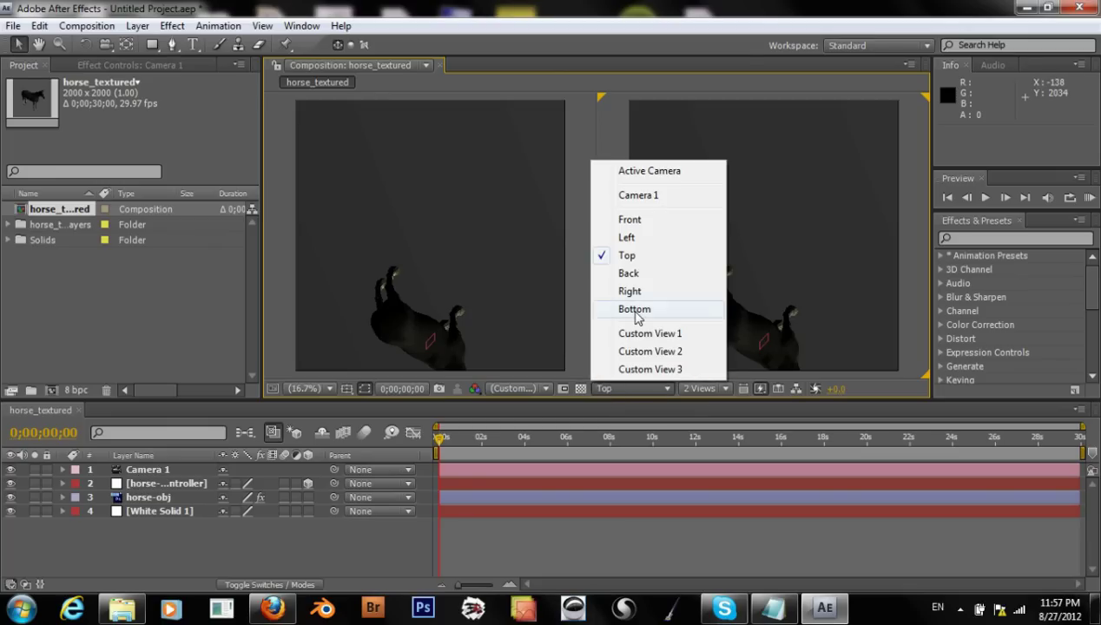
{"action": "left_click", "coordinate": [647, 171]}
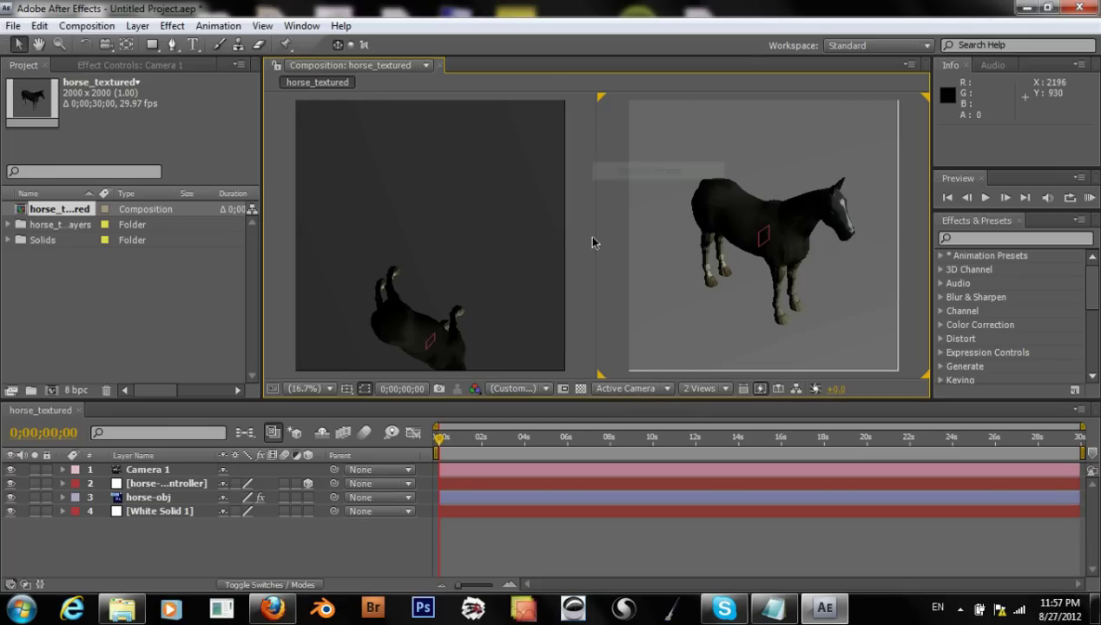
{"action": "left_click", "coordinate": [415, 334]}
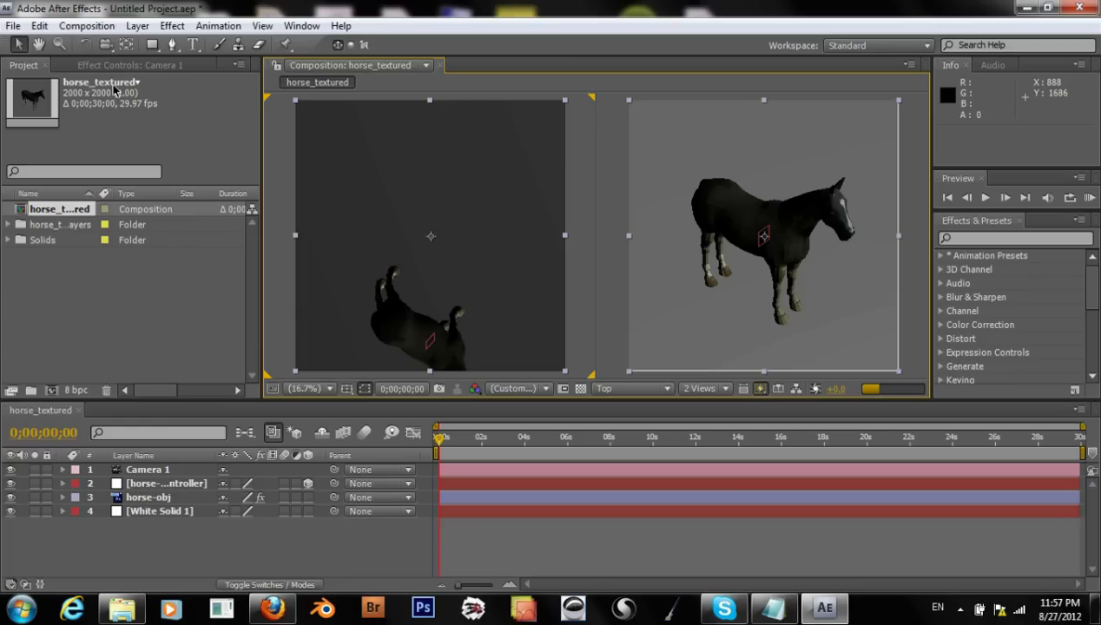
Step: Select horse-obj and use the Track XY Camera Tool to pan the Top view
{"action": "key", "text": "KP_3"}
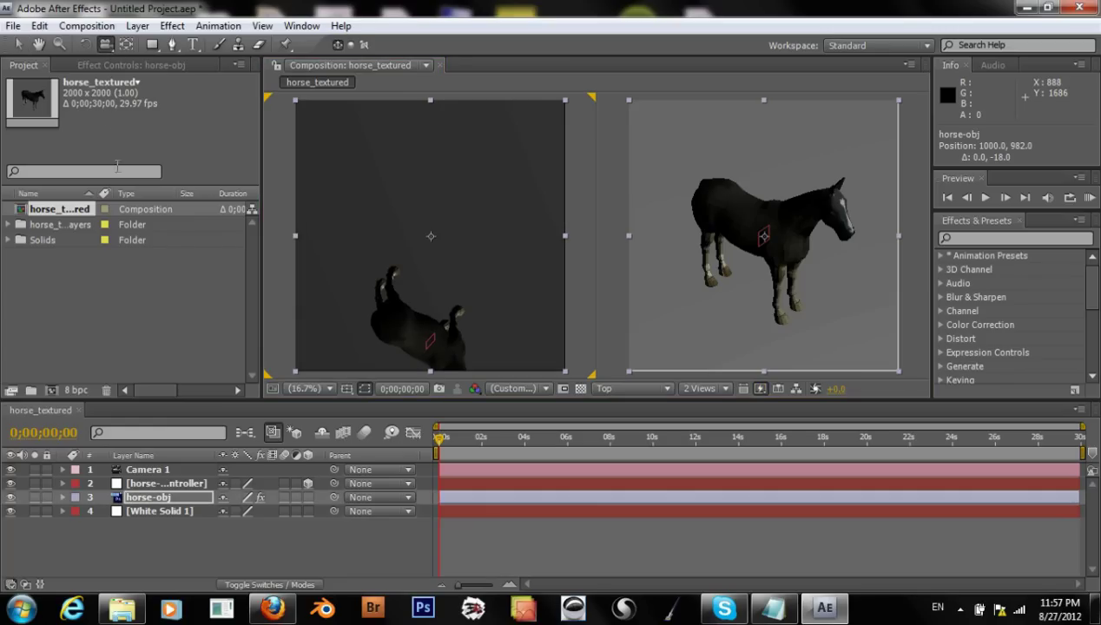
{"action": "left_click", "coordinate": [387, 314]}
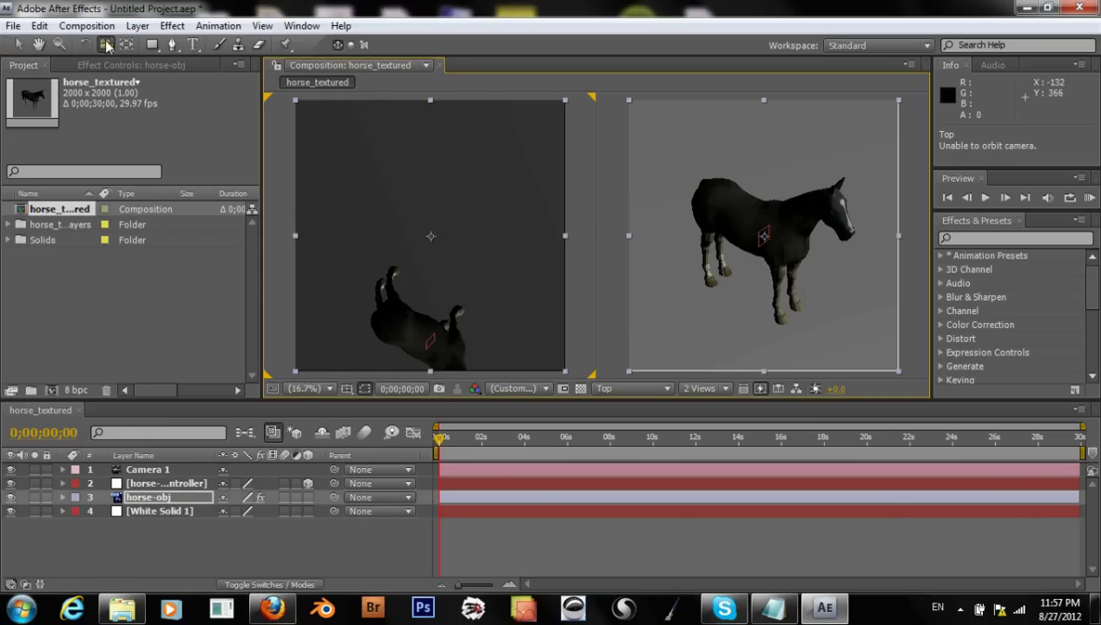
{"action": "left_click_drag", "start_coordinate": [105, 45], "coordinate": [173, 80]}
{"action": "left_click_drag", "start_coordinate": [361, 223], "coordinate": [360, 218]}
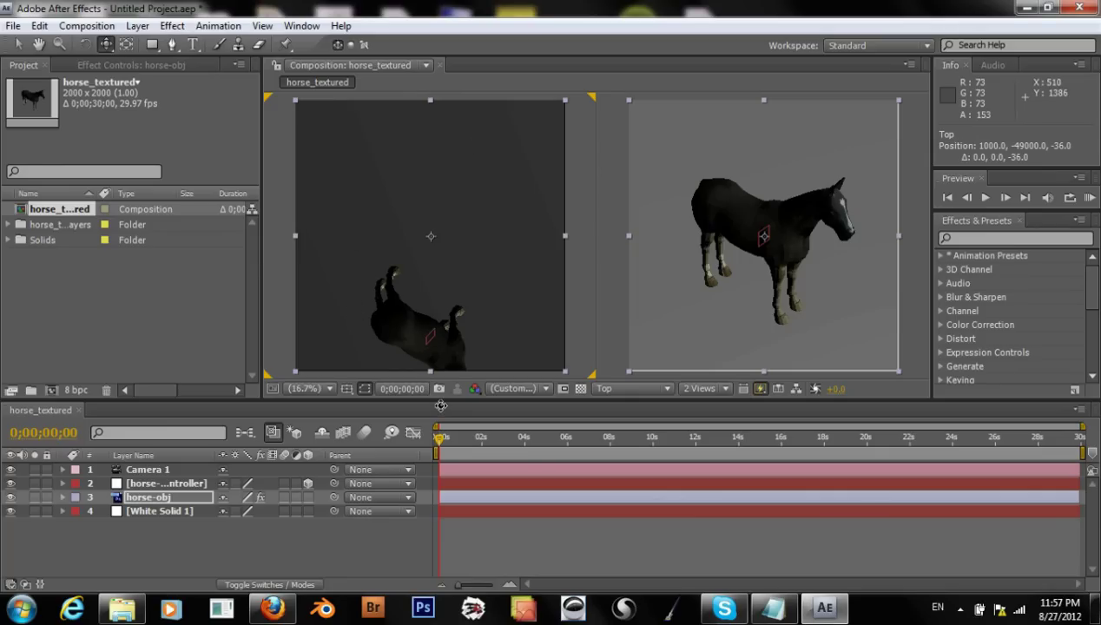
{"action": "left_click", "coordinate": [395, 261]}
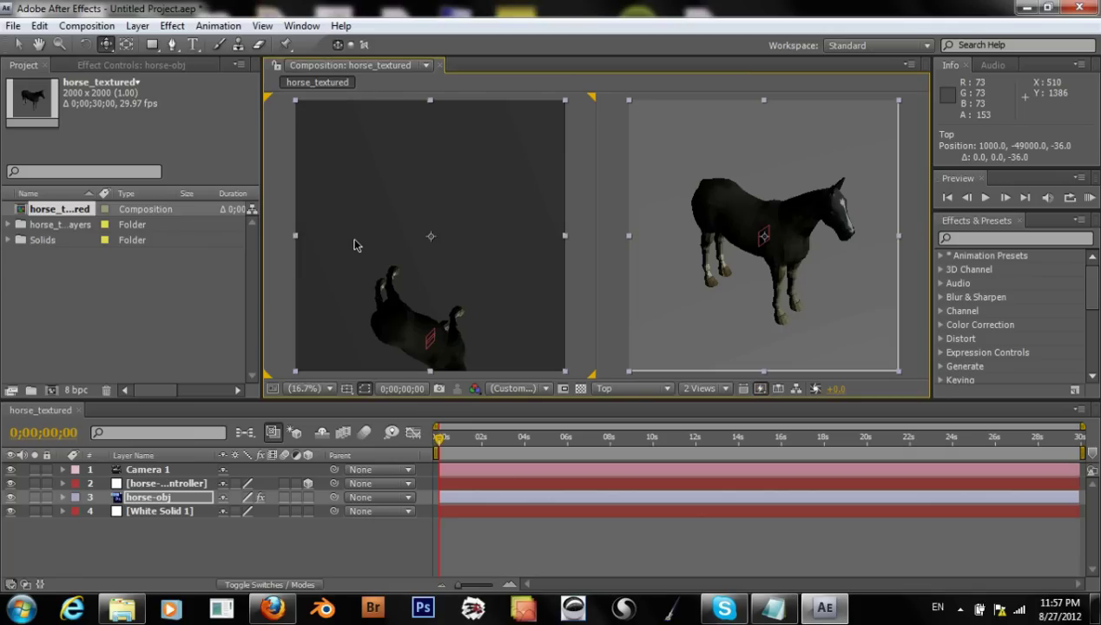
{"action": "left_click", "coordinate": [441, 425]}
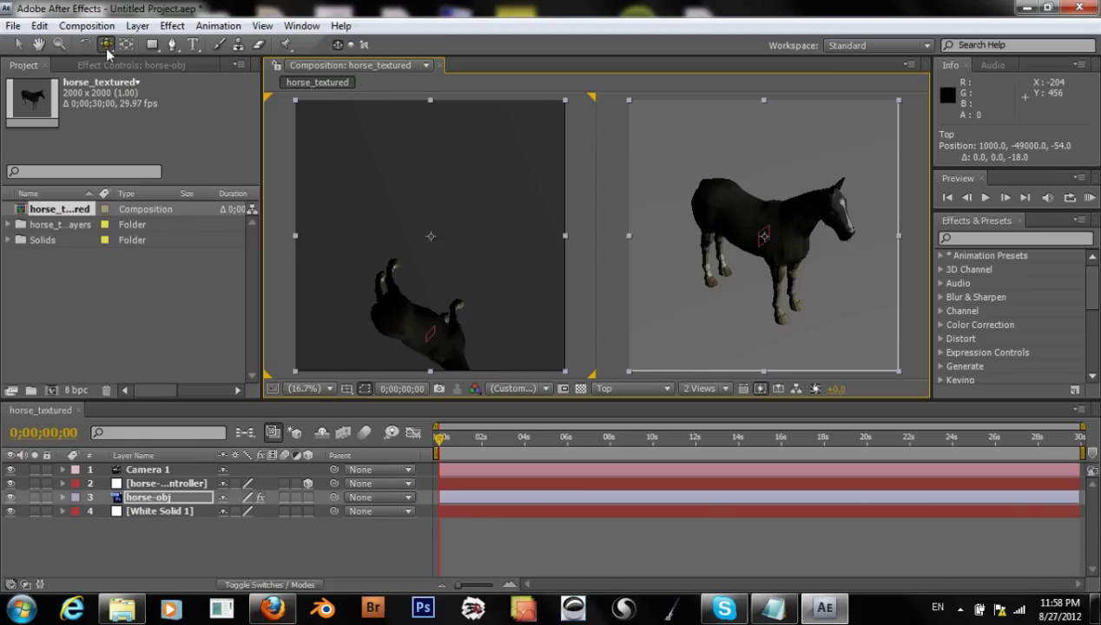
{"action": "left_click", "coordinate": [107, 47]}
{"action": "left_click", "coordinate": [409, 68]}
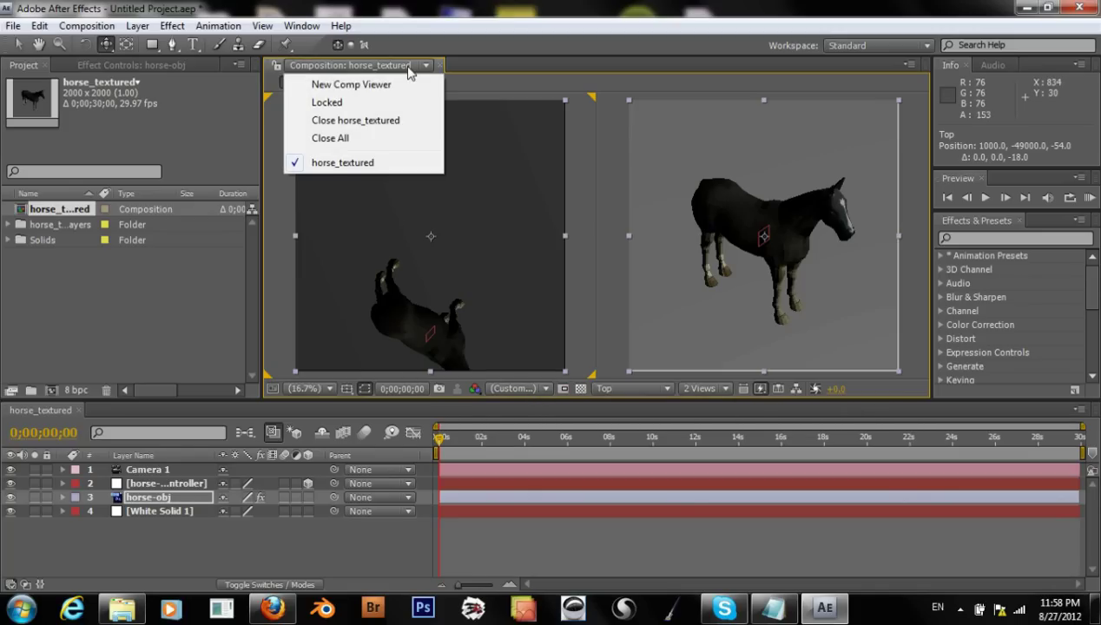
{"action": "left_click", "coordinate": [408, 68]}
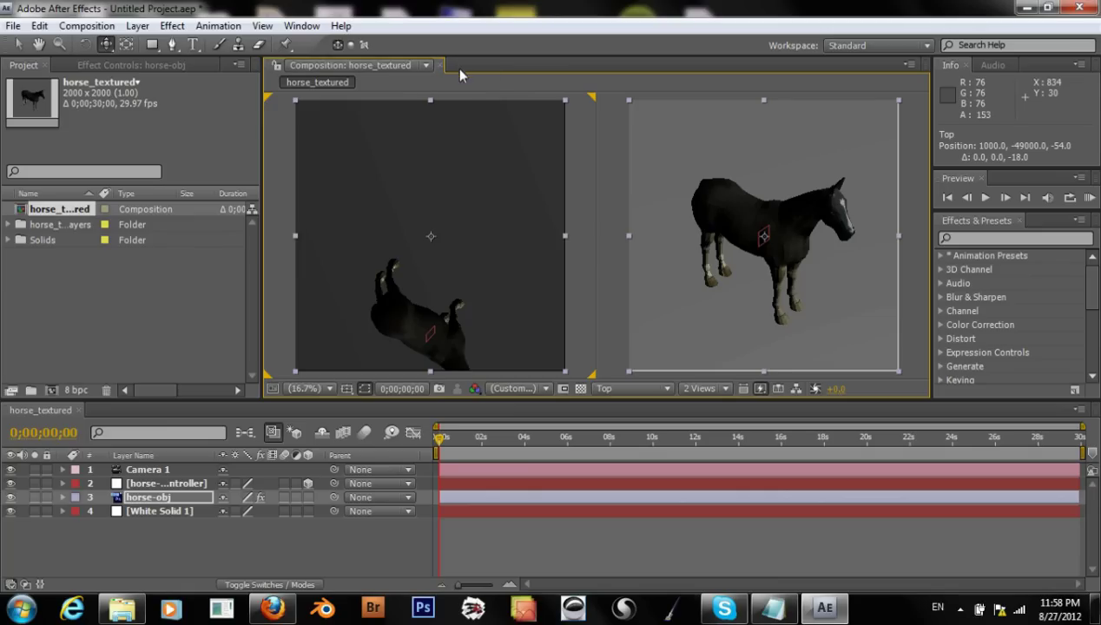
{"action": "left_click", "coordinate": [394, 71]}
{"action": "left_click", "coordinate": [382, 83]}
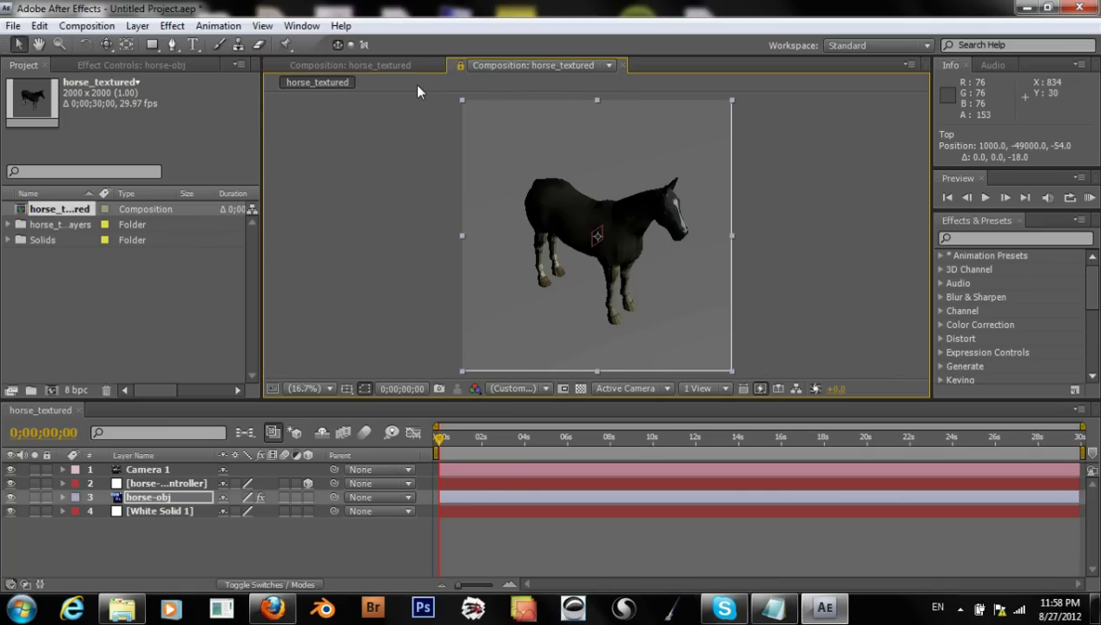
{"action": "left_click", "coordinate": [630, 389]}
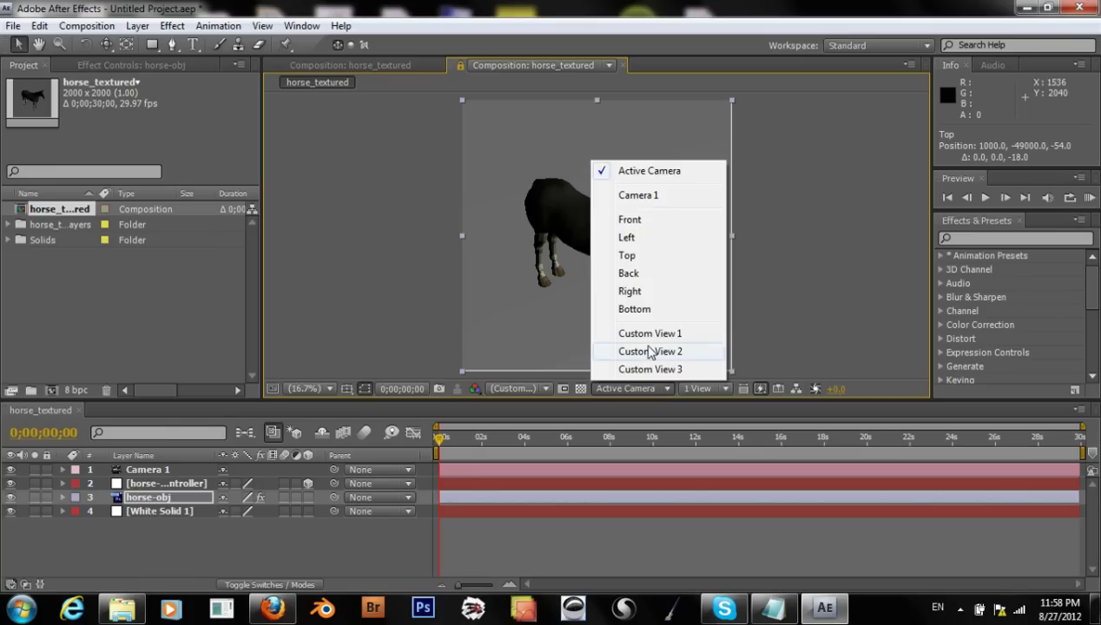
{"action": "left_click", "coordinate": [646, 257]}
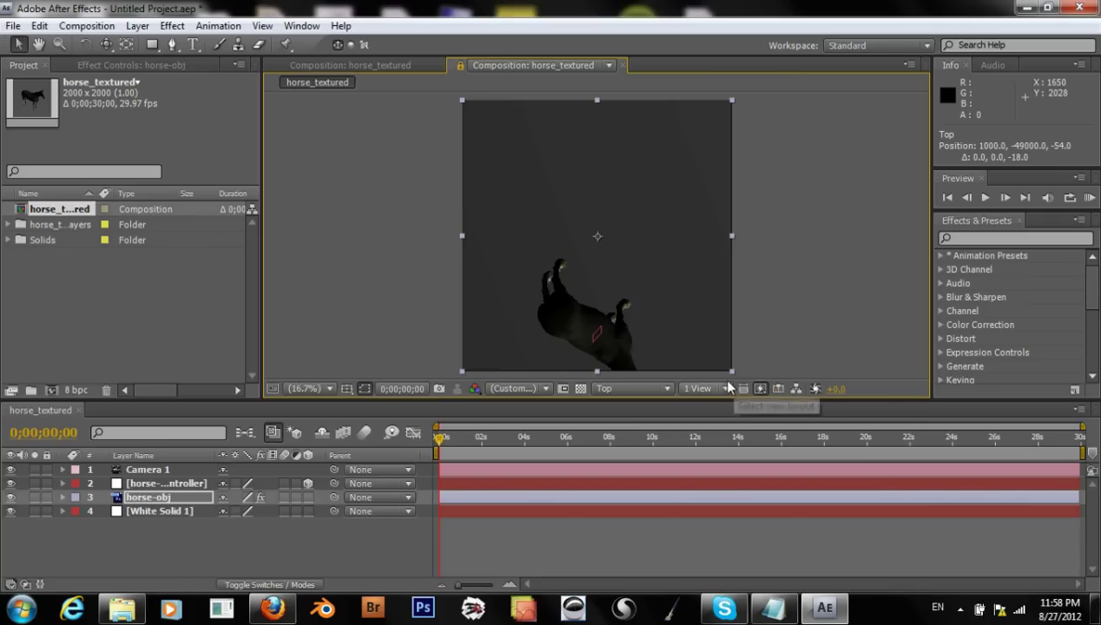
{"action": "right_click", "coordinate": [679, 341]}
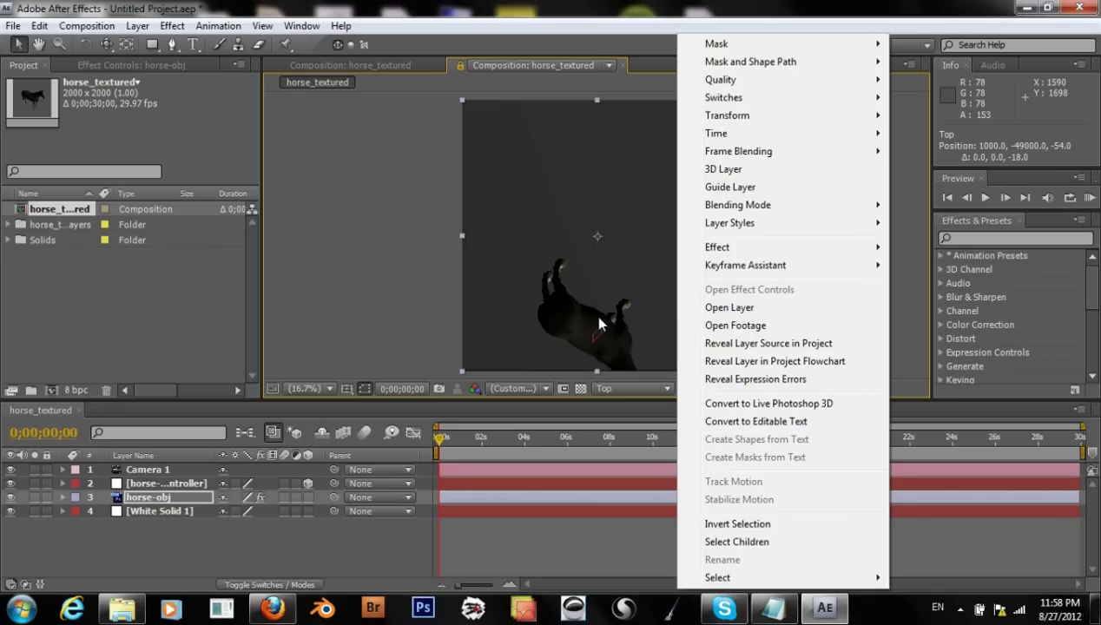
{"action": "left_click", "coordinate": [356, 282]}
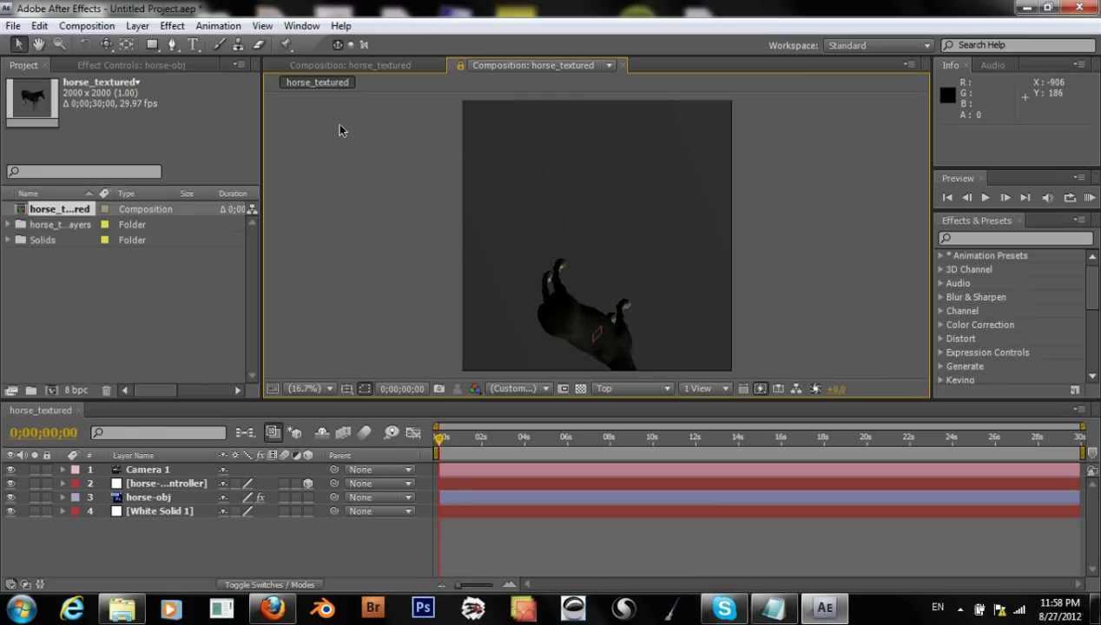
{"action": "left_click", "coordinate": [105, 44]}
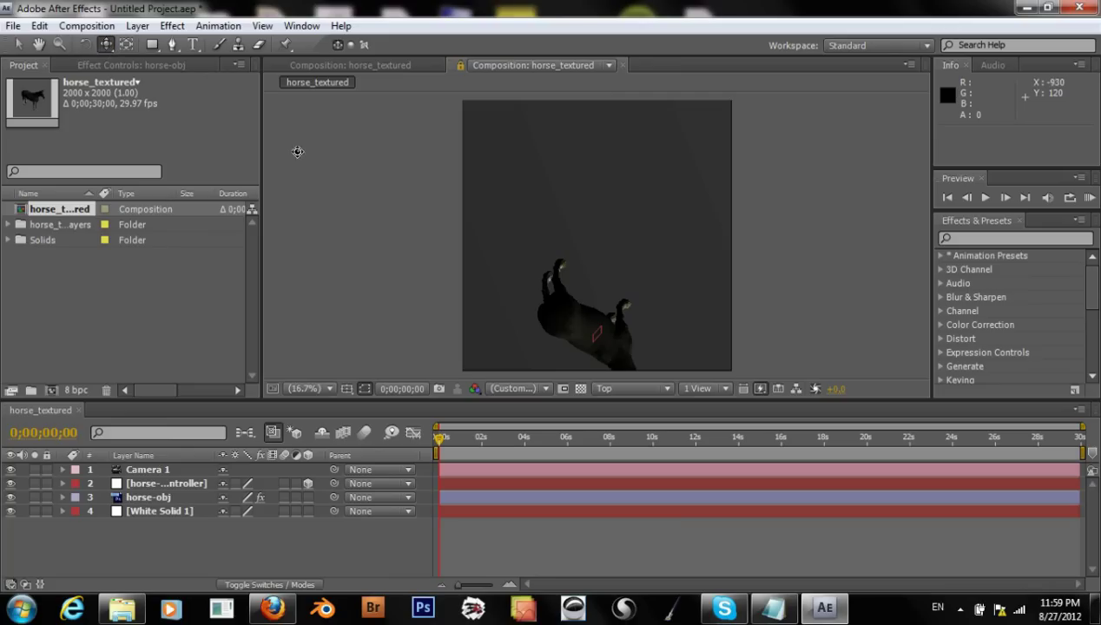
{"action": "left_click_drag", "start_coordinate": [534, 314], "coordinate": [540, 271]}
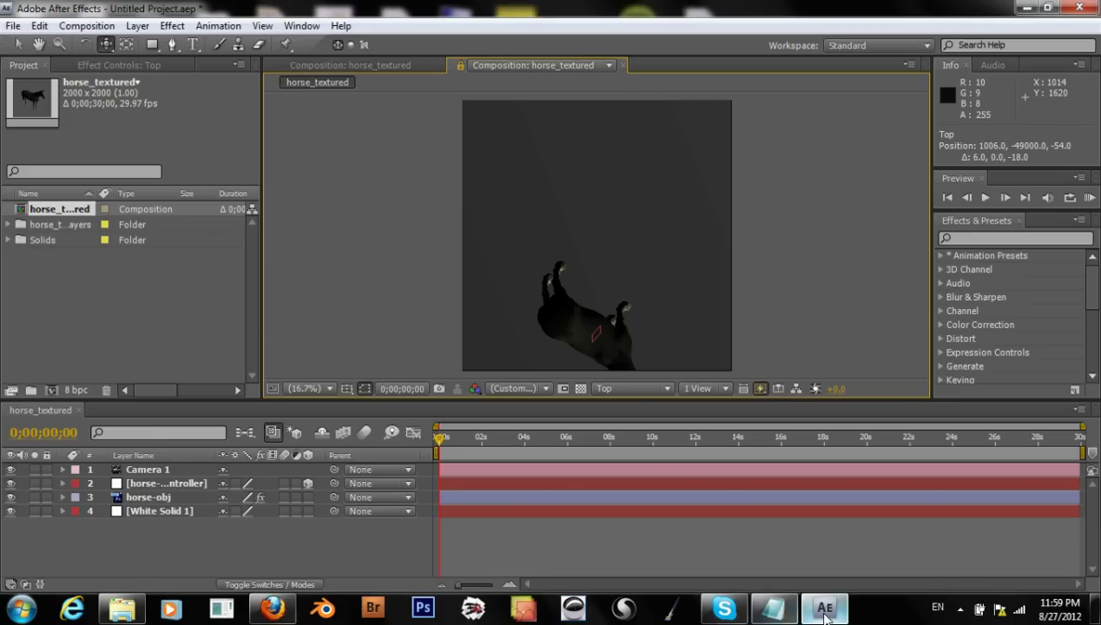
{"action": "mouse_move", "coordinate": [825, 608]}
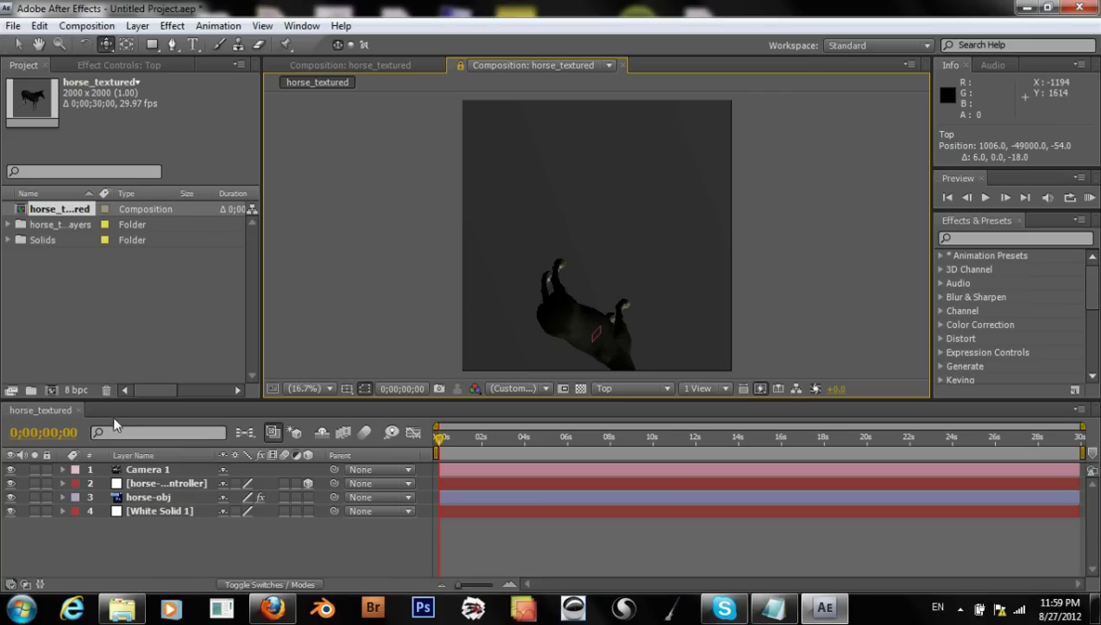
Step: Twirl open Camera 1's Transform properties to show its position and rotation
{"action": "left_click", "coordinate": [61, 468]}
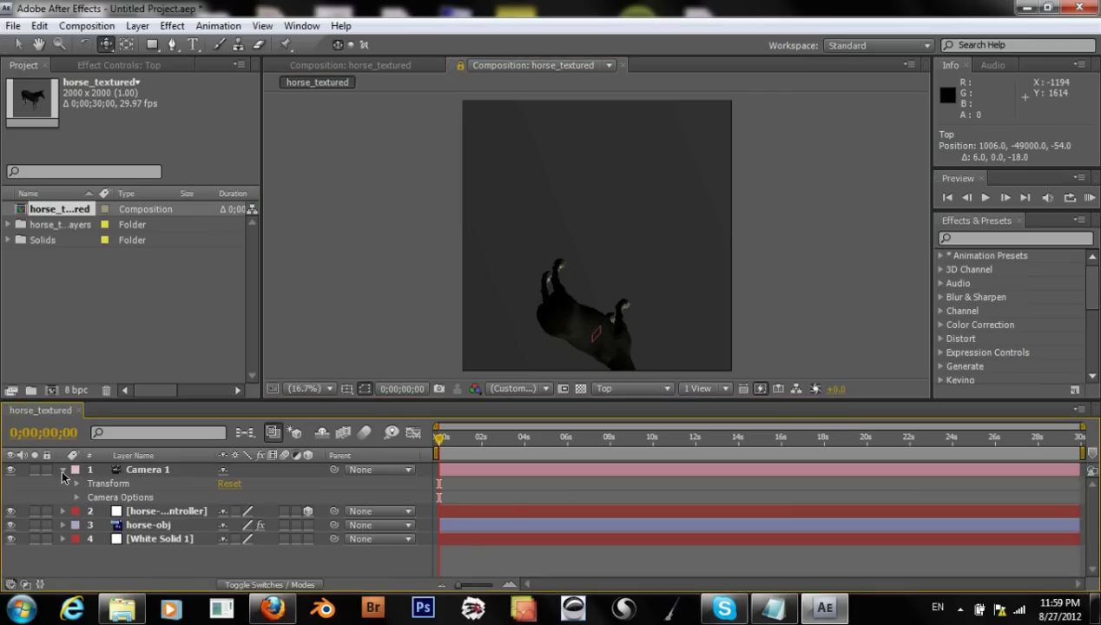
{"action": "left_click", "coordinate": [76, 498]}
{"action": "left_click", "coordinate": [75, 483]}
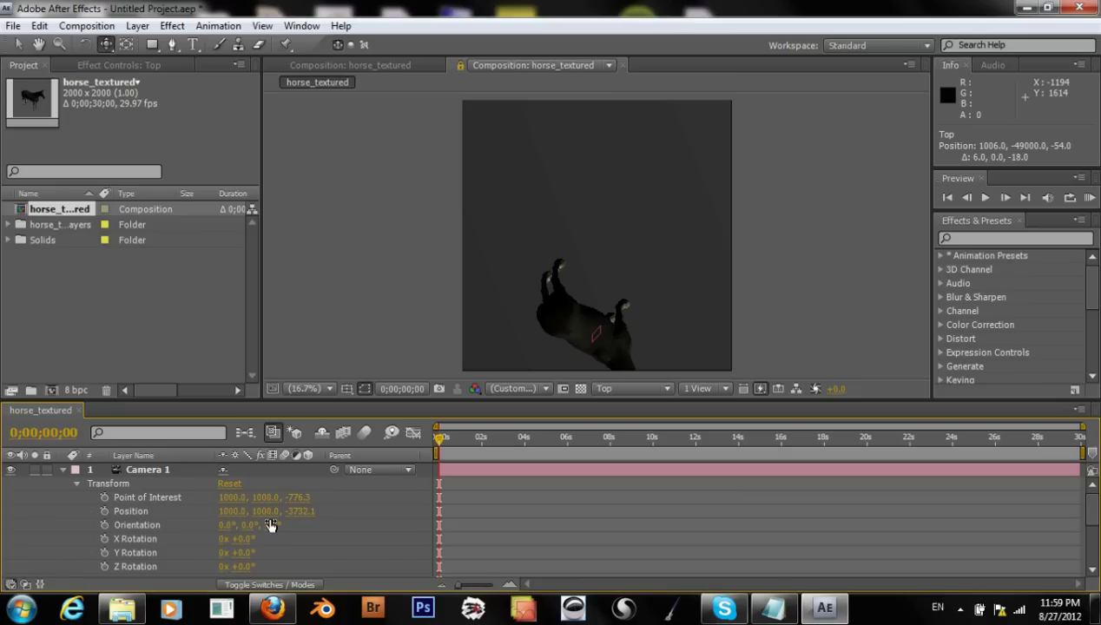
Step: Switch the view to Custom View 1, select Camera 1, and close the locked composition viewer
{"action": "left_click", "coordinate": [606, 388]}
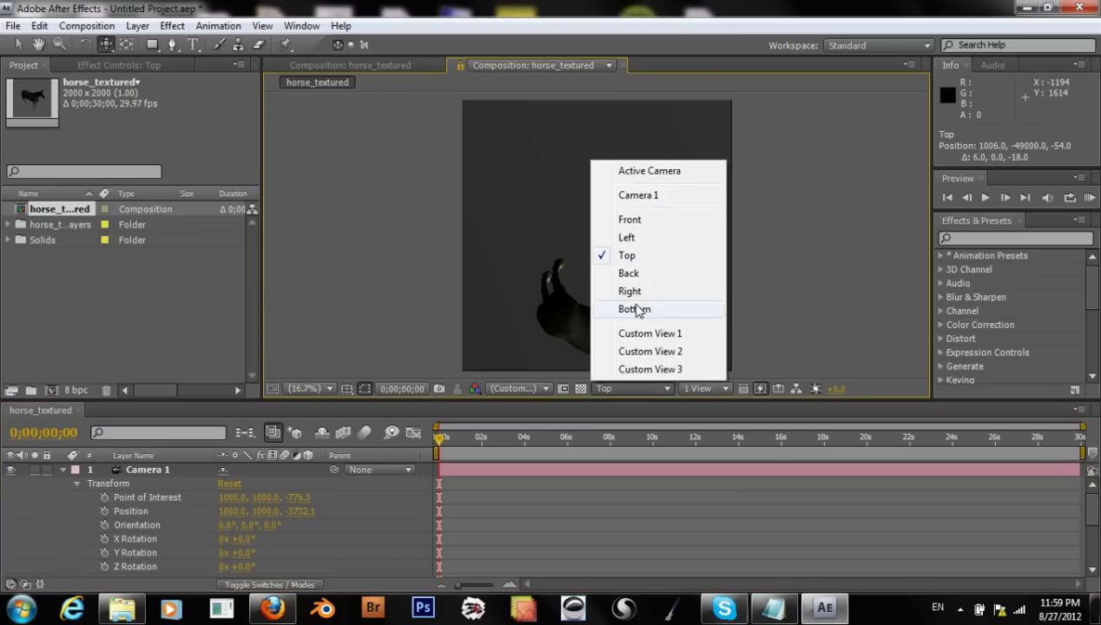
{"action": "left_click", "coordinate": [632, 333]}
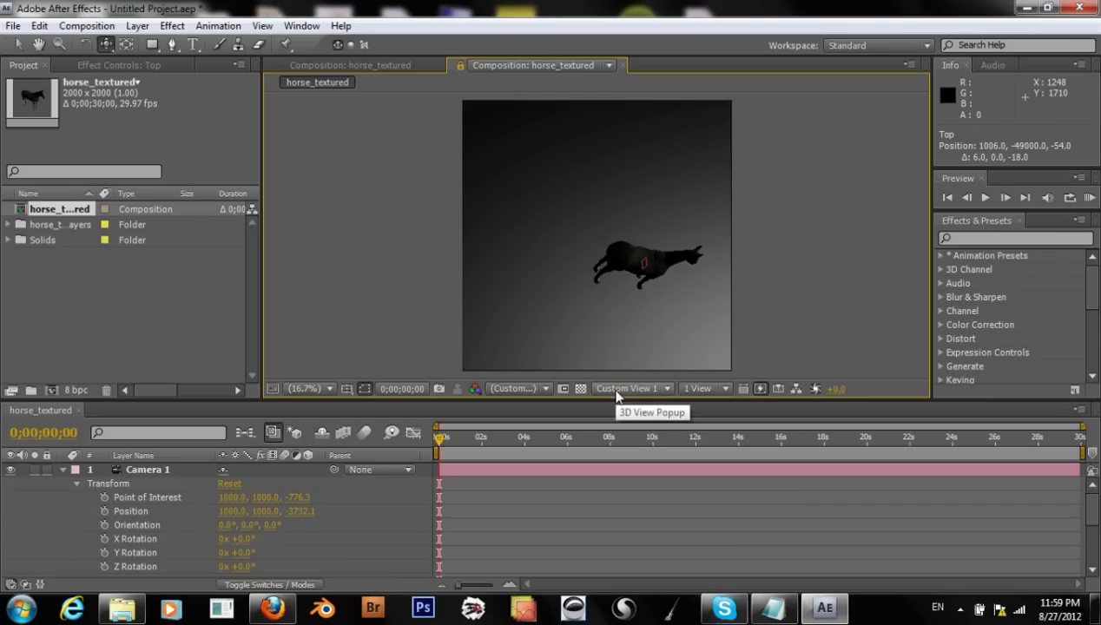
{"action": "left_click", "coordinate": [139, 469]}
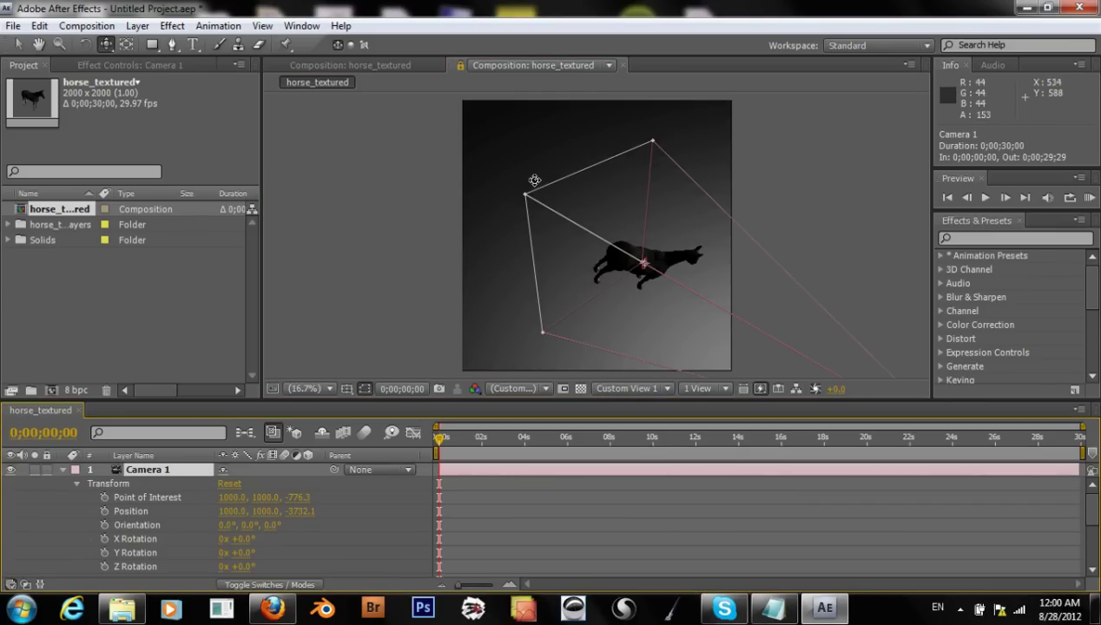
{"action": "left_click", "coordinate": [619, 64]}
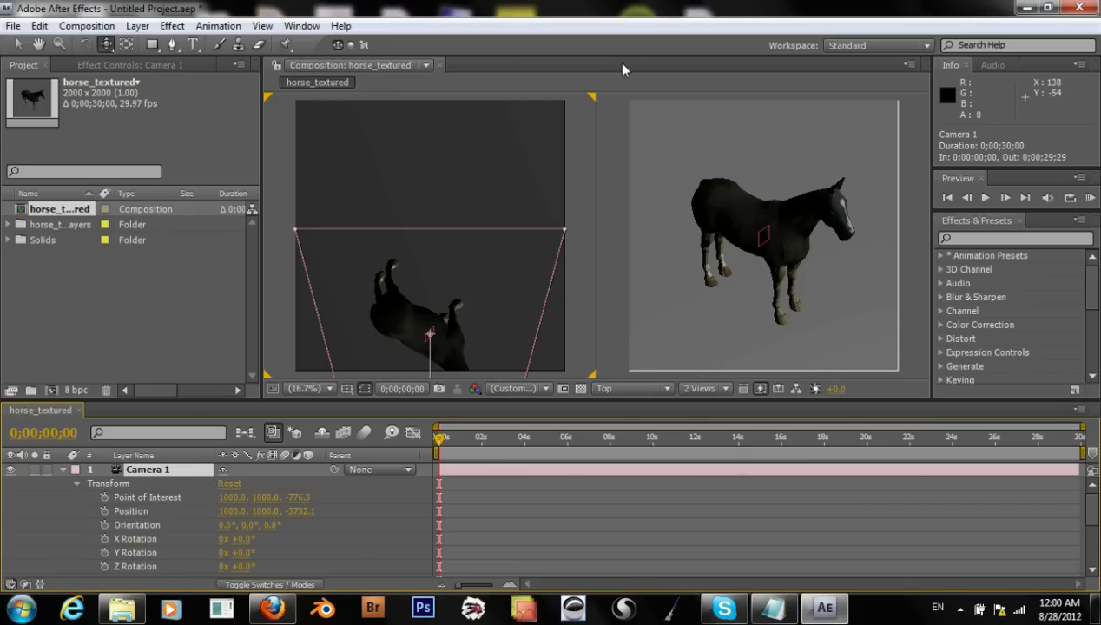
Step: Switch the left view to Custom View 1 and zoom in on it
{"action": "left_click", "coordinate": [506, 390]}
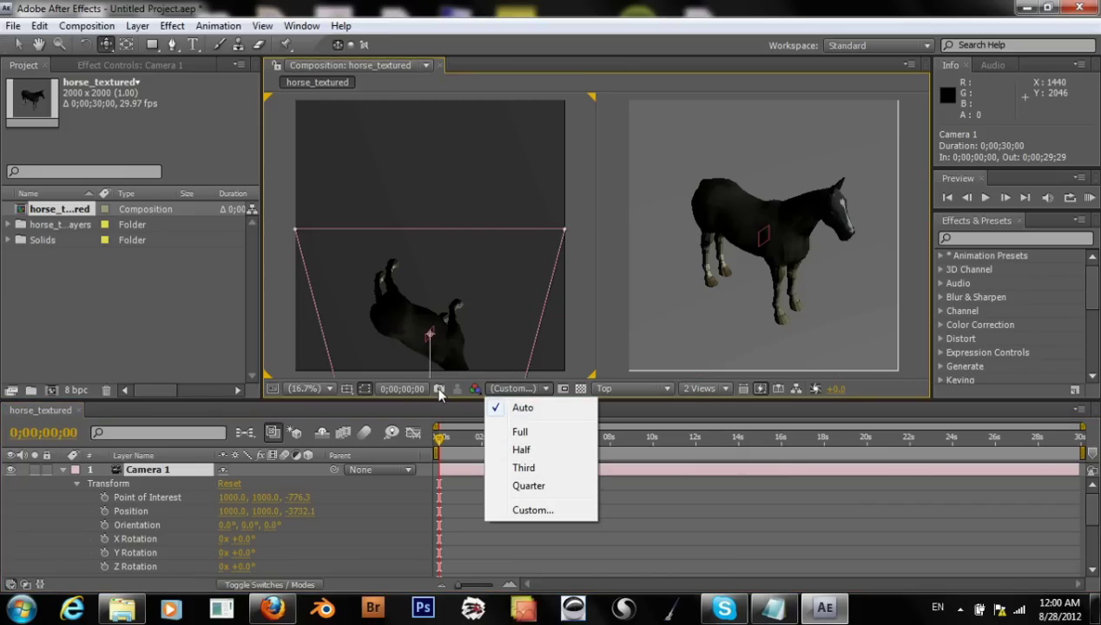
{"action": "left_click", "coordinate": [618, 388]}
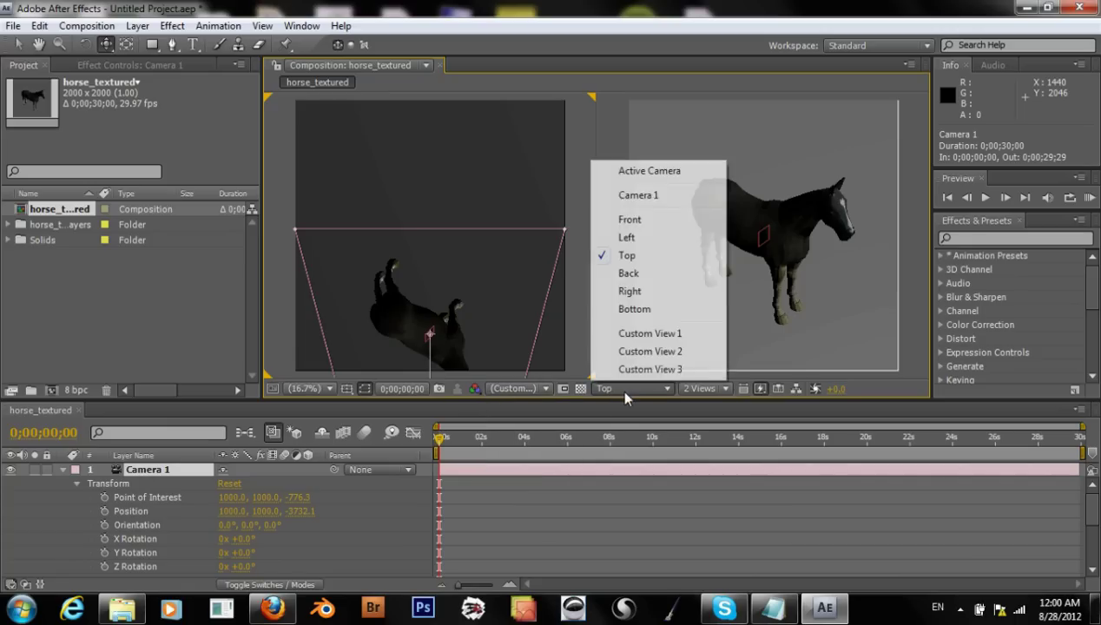
{"action": "left_click", "coordinate": [633, 336]}
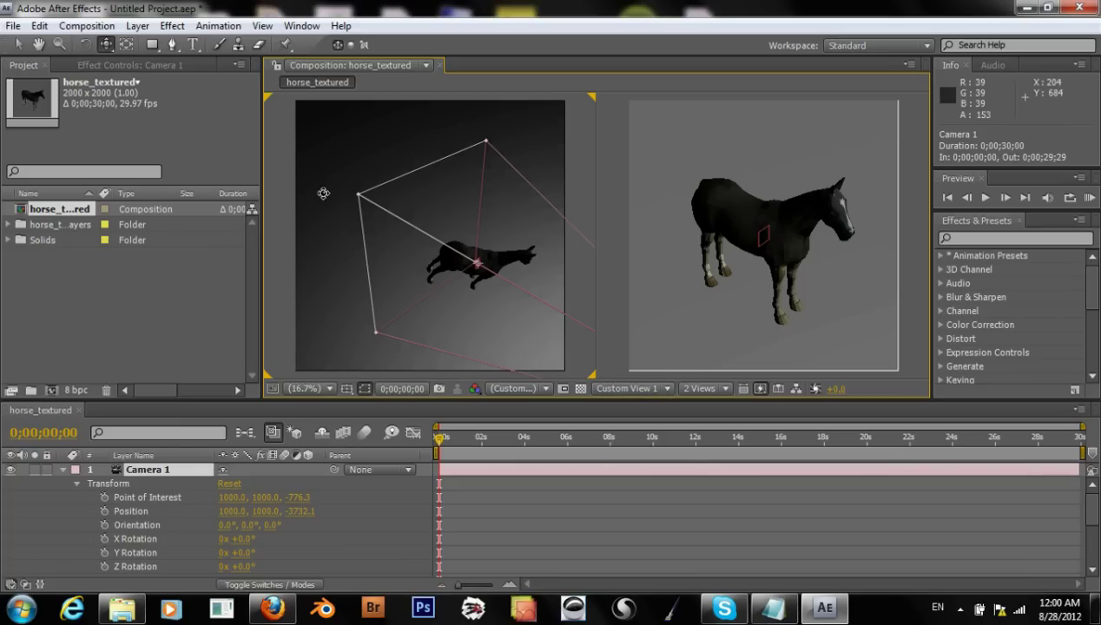
{"action": "key", "text": "z"}
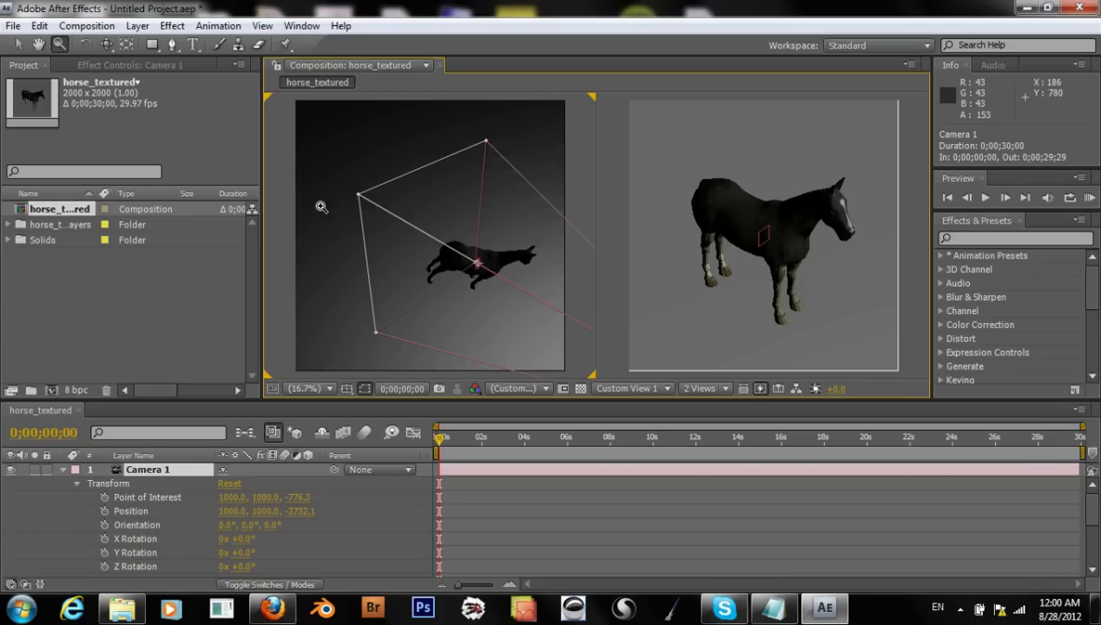
{"action": "left_click", "coordinate": [293, 171]}
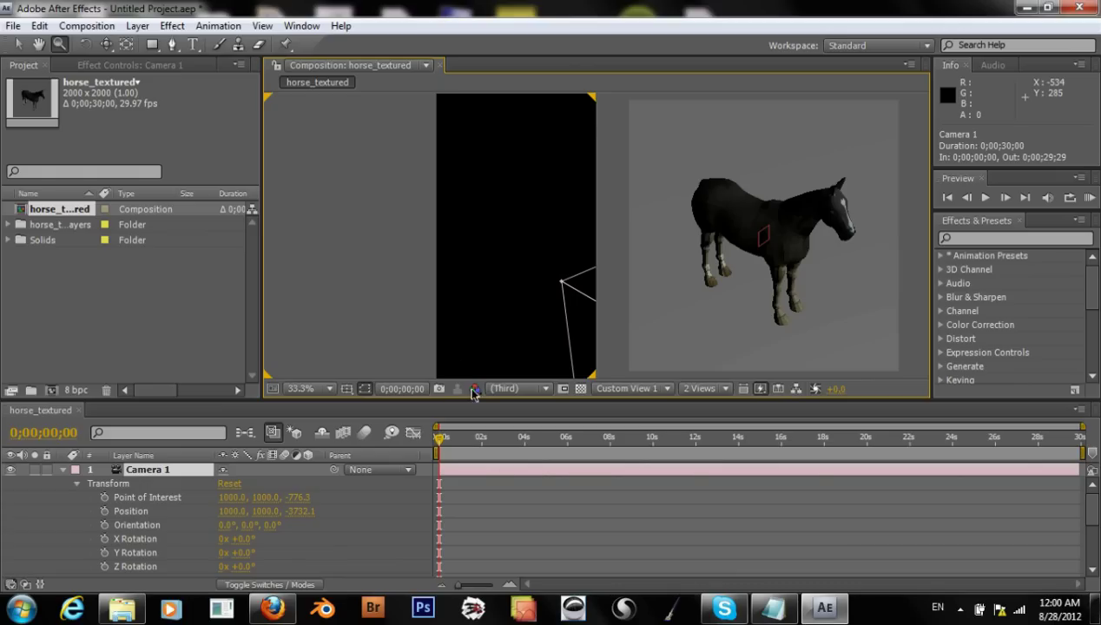
Step: Try Custom View 3 via View > Switch 3D View, then settle on Custom View 2
{"action": "key", "text": "alt+v"}
{"action": "mouse_move", "coordinate": [510, 393]}
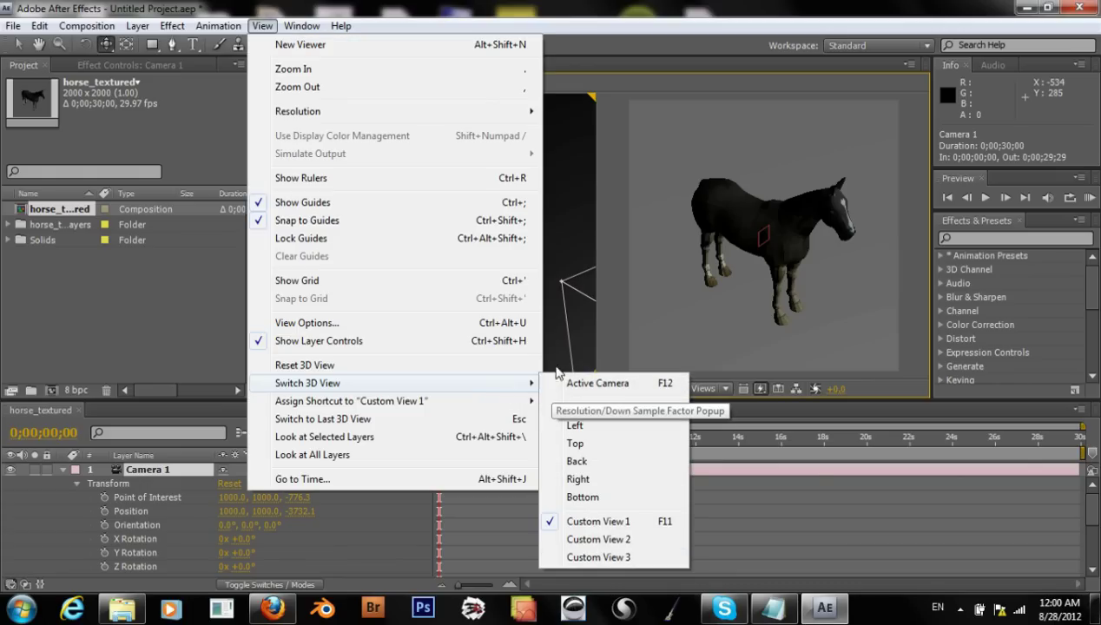
{"action": "left_click", "coordinate": [582, 558]}
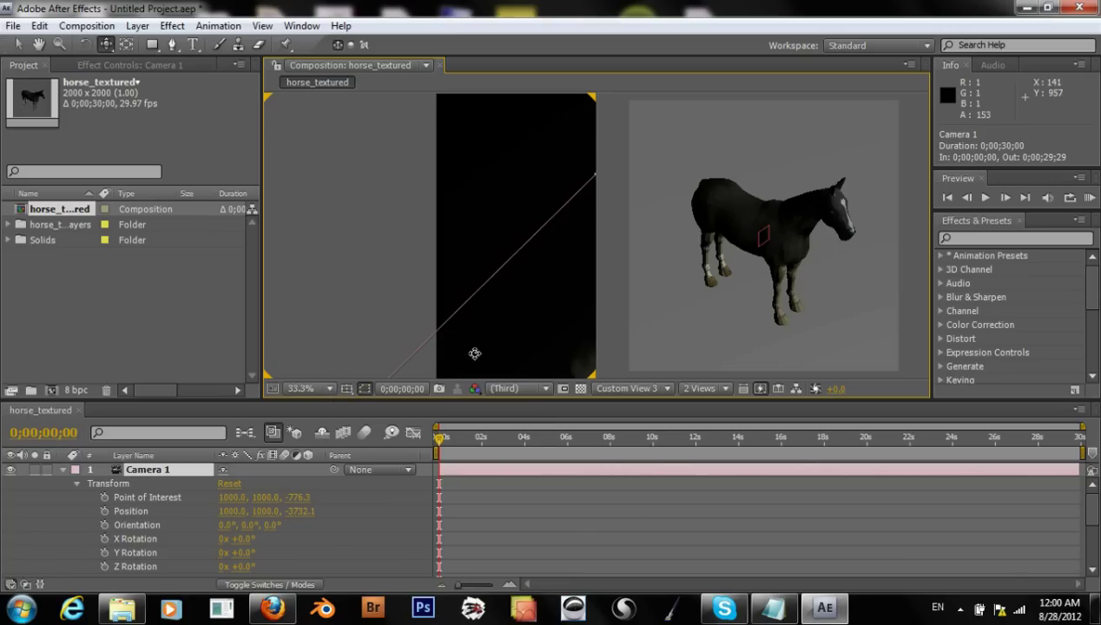
{"action": "left_click", "coordinate": [636, 387]}
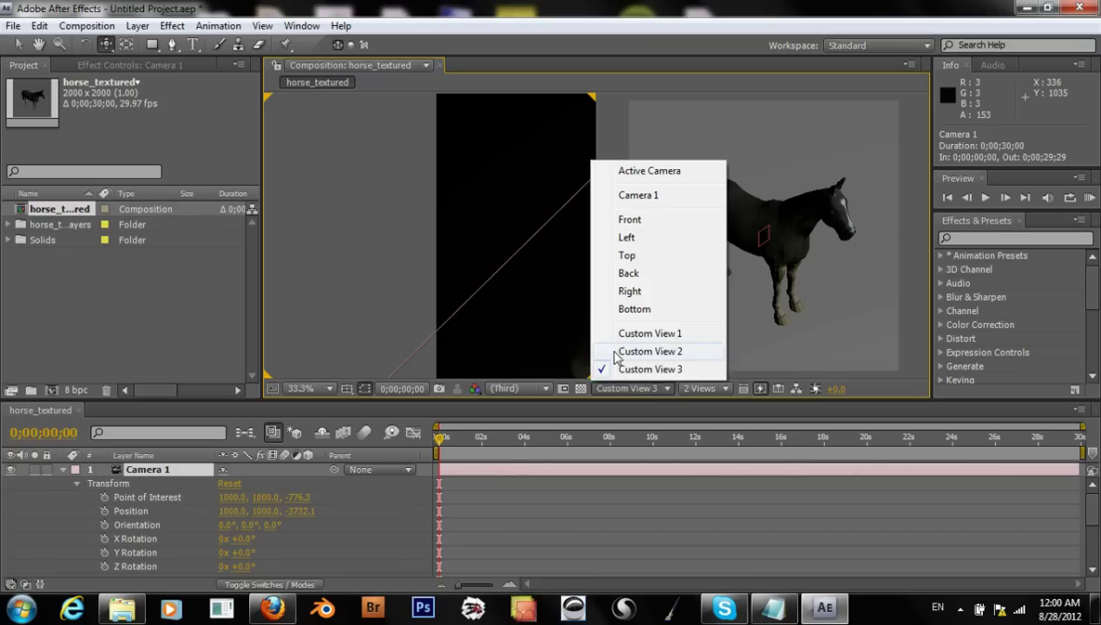
{"action": "left_click", "coordinate": [616, 351]}
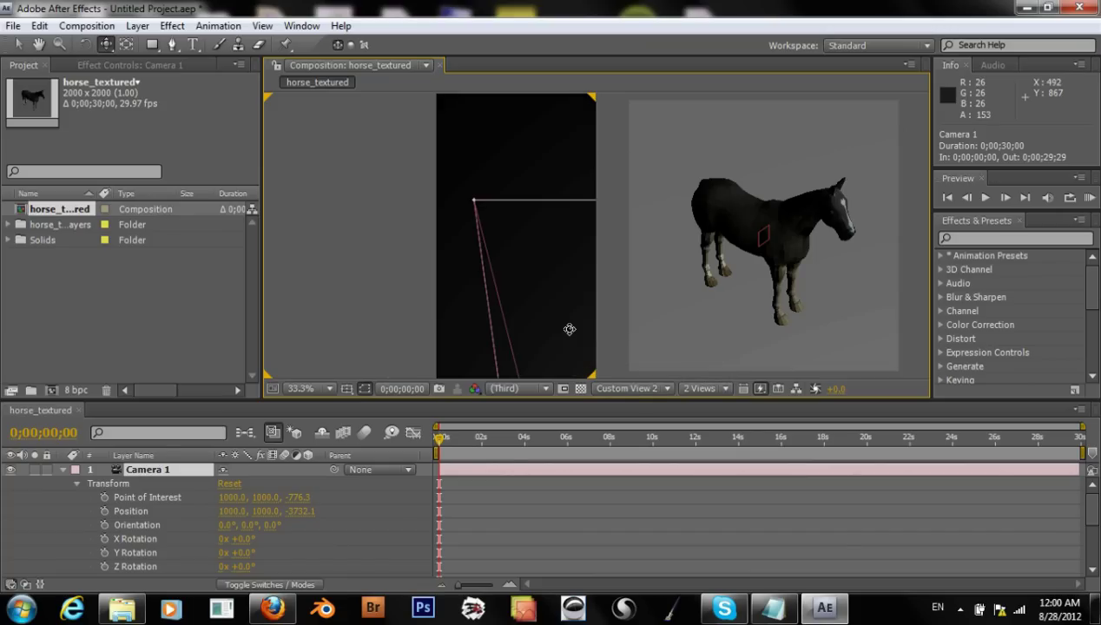
{"action": "left_click", "coordinate": [263, 26]}
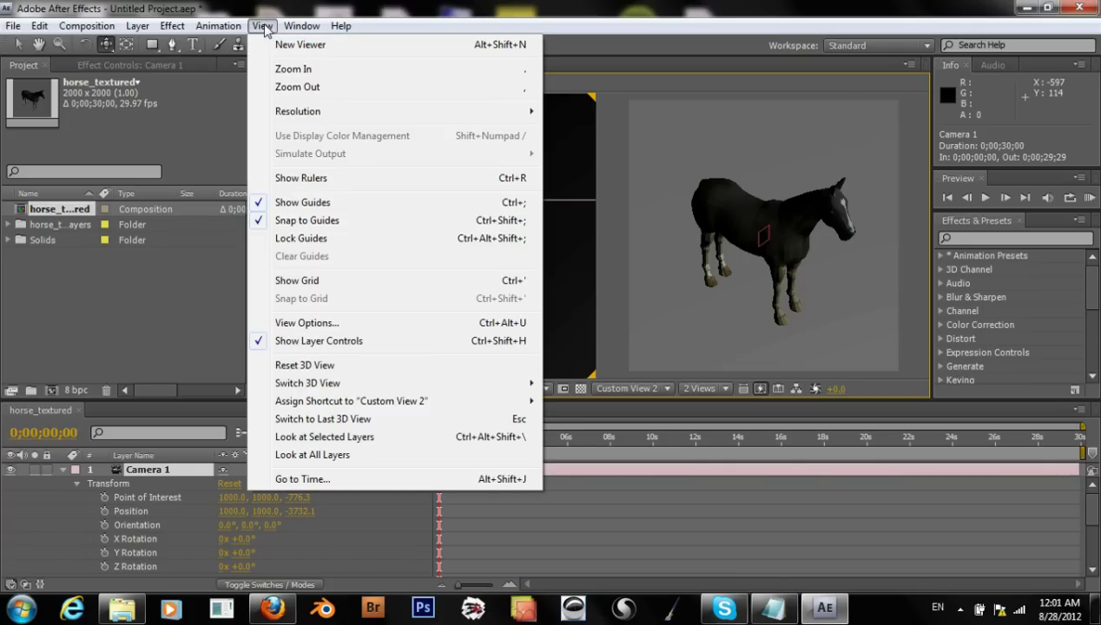
Step: Zoom the left view out to 4.2% so Camera 1 and its view cone are fully visible
{"action": "left_click", "coordinate": [287, 88]}
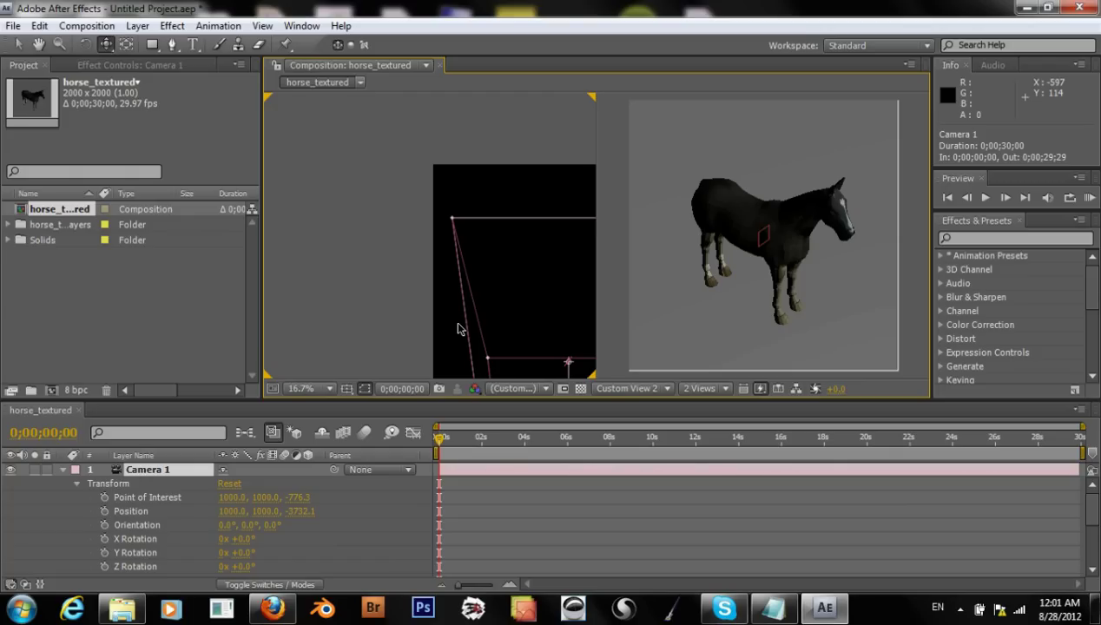
{"action": "scroll", "coordinate": [341, 291], "scroll_direction": "down", "scroll_amount": 5}
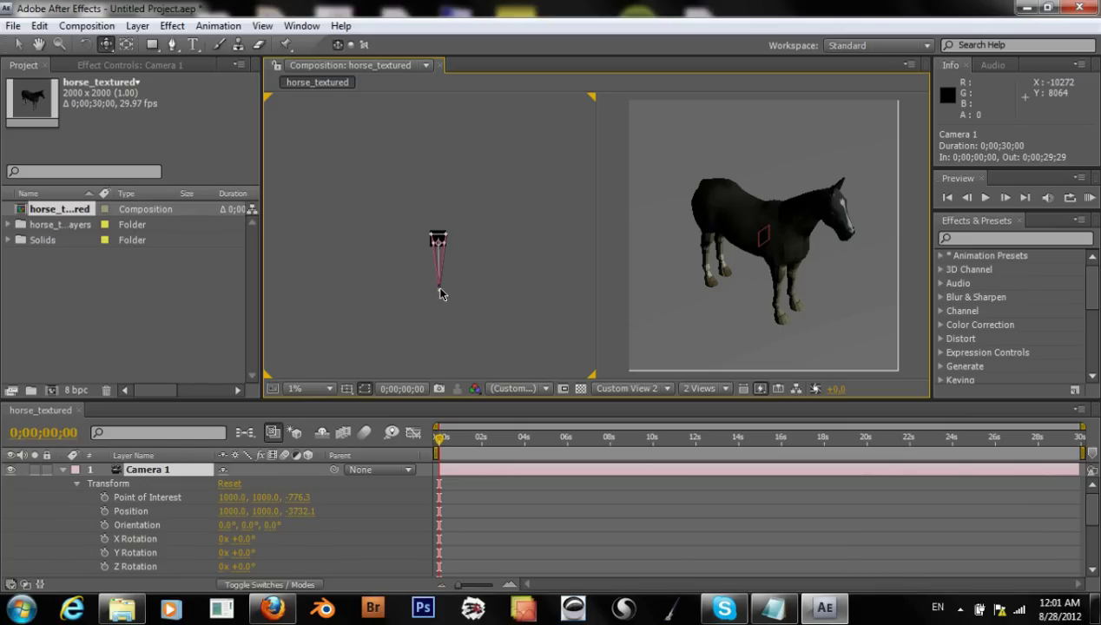
{"action": "scroll", "coordinate": [443, 306], "scroll_direction": "up", "scroll_amount": 2}
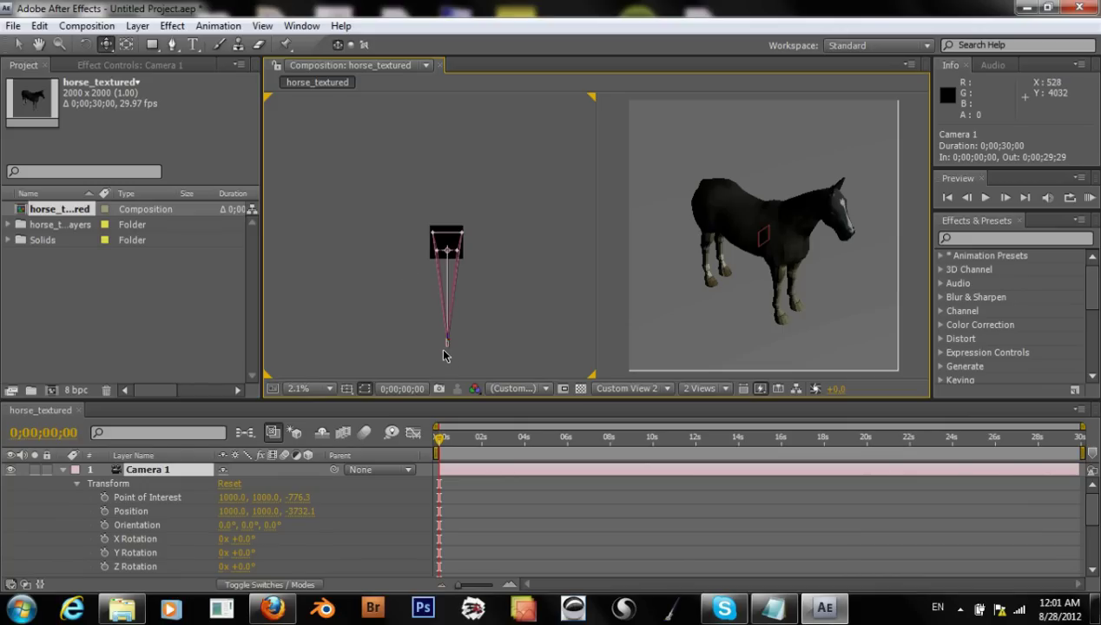
{"action": "scroll", "coordinate": [438, 361], "scroll_direction": "up", "scroll_amount": 2}
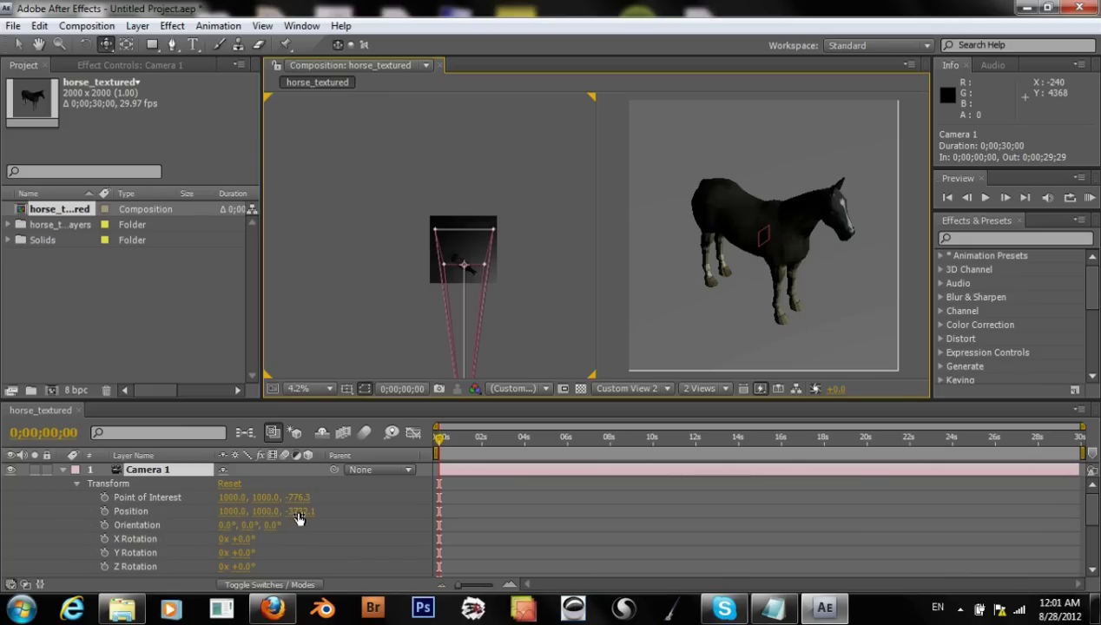
Step: Scrub and retype Camera 1's Position Z value for a close-up of the horse's body
{"action": "mouse_move", "coordinate": [295, 514]}
{"action": "left_mouse_down"}
{"action": "mouse_move", "coordinate": [329, 501]}
{"action": "mouse_move", "coordinate": [342, 509]}
{"action": "left_mouse_up"}
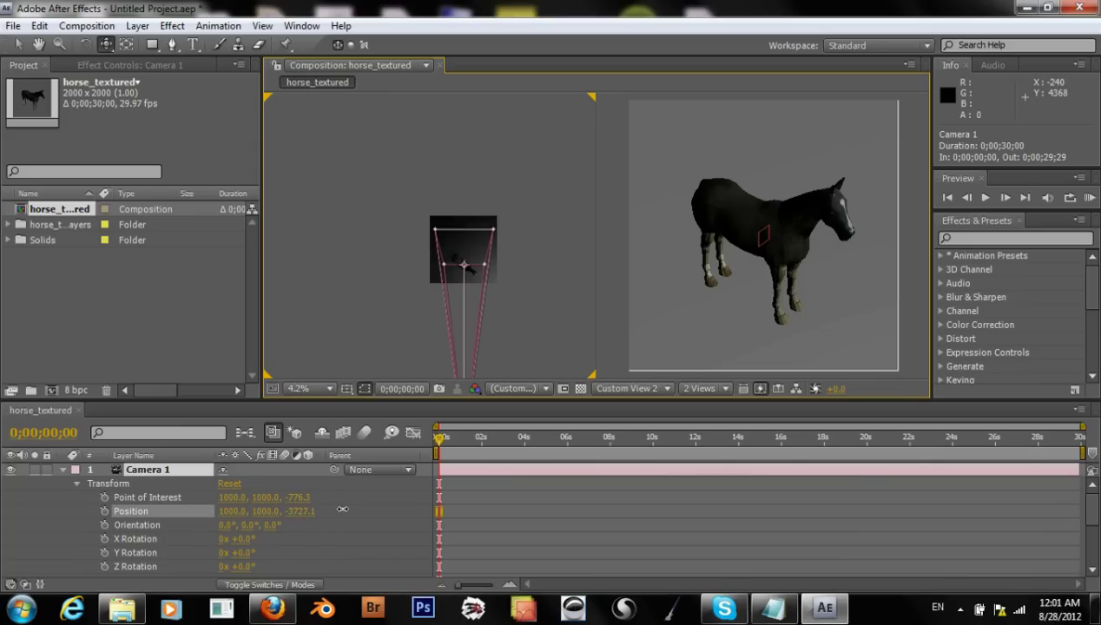
{"action": "left_click", "coordinate": [298, 513]}
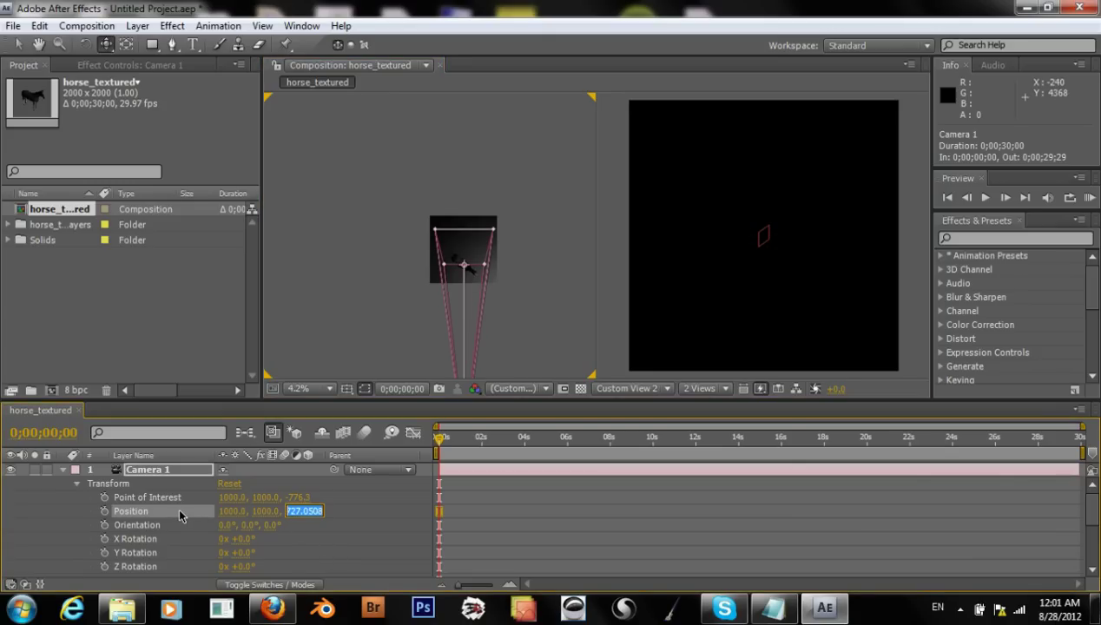
{"action": "type", "text": "-3727.1"}
{"action": "key", "text": "Return"}
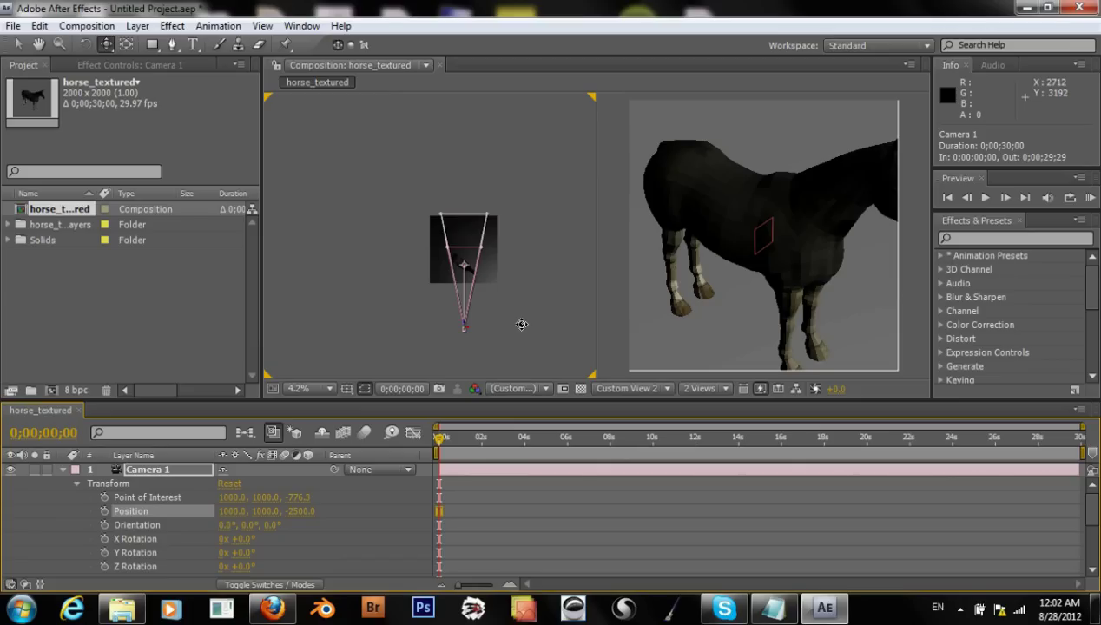
Step: Set Camera 1's Position to 1000, 2000, -4000 so the whole horse stands in frame
{"action": "left_click", "coordinate": [297, 512]}
{"action": "type", "text": "-4000"}
{"action": "left_click", "coordinate": [265, 511]}
{"action": "type", "text": "3000"}
{"action": "key", "text": "Return"}
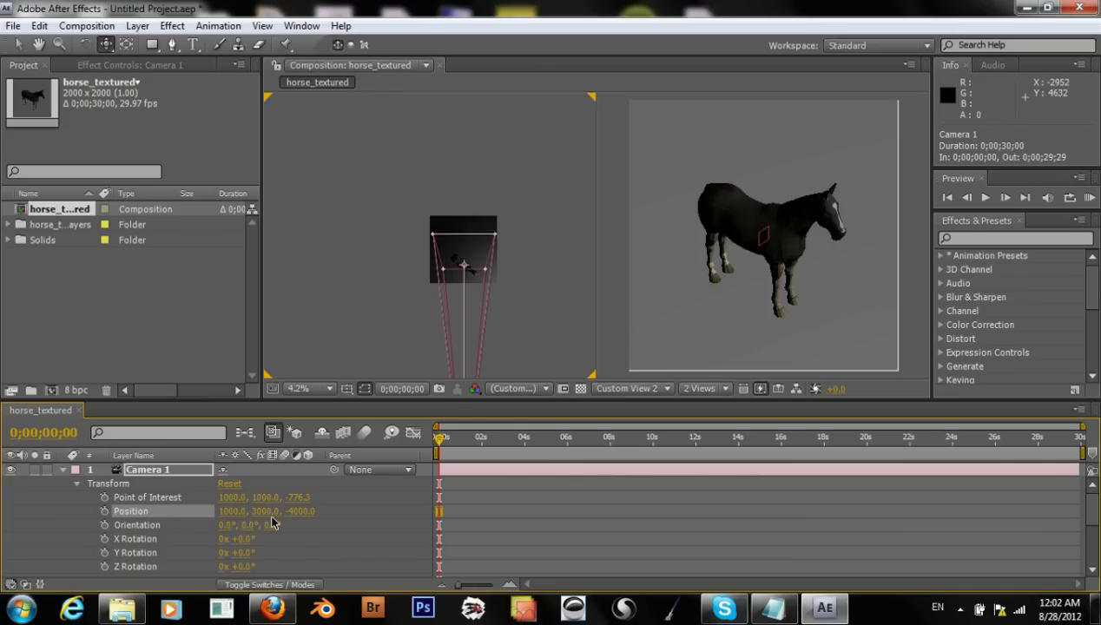
{"action": "left_click", "coordinate": [265, 512]}
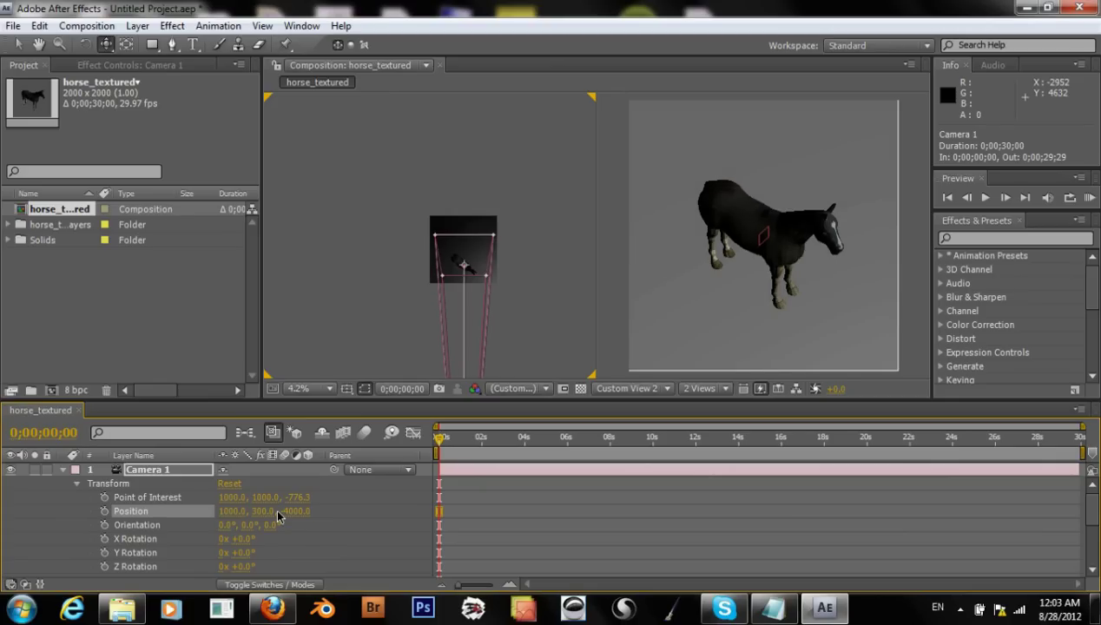
{"action": "left_click", "coordinate": [263, 512]}
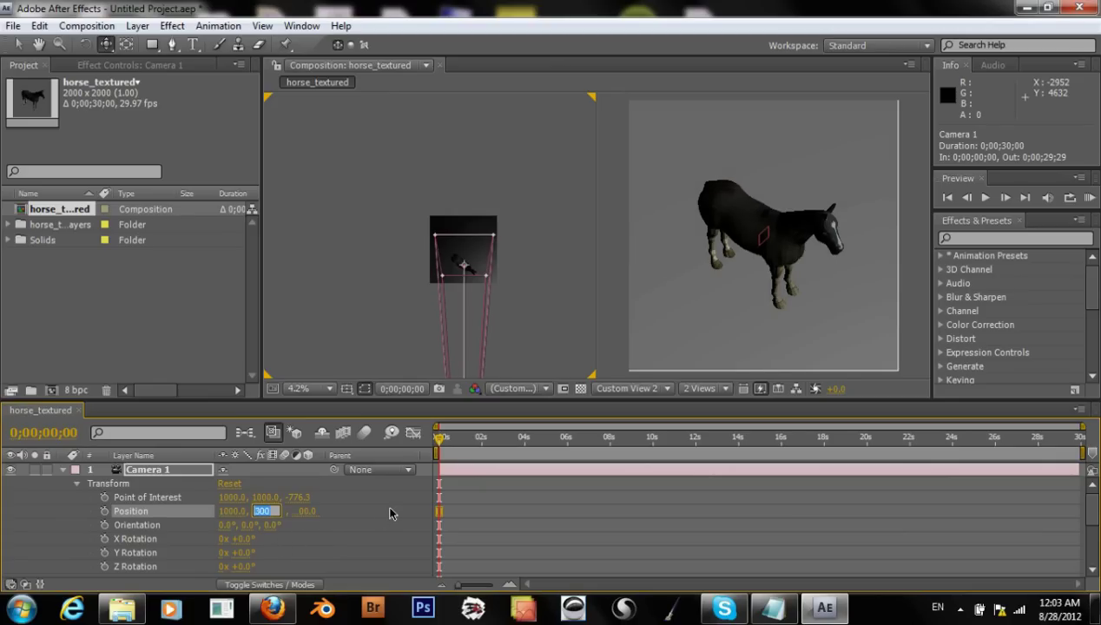
{"action": "type", "text": "-4000"}
{"action": "key", "text": "Return"}
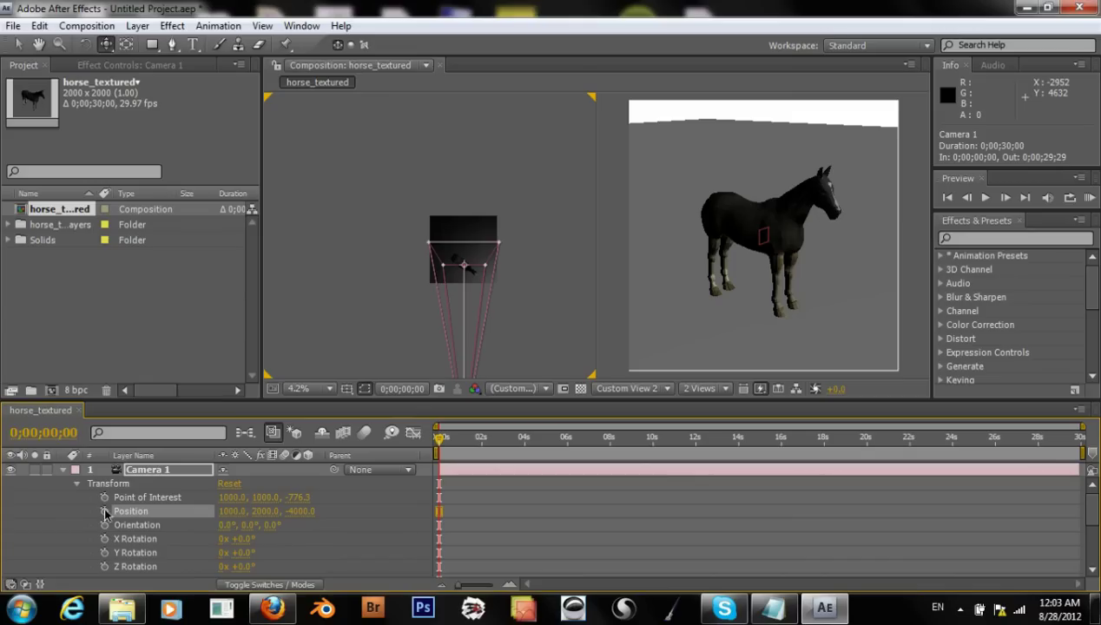
Step: Add a Position keyframe for Camera 1 at about 16 seconds
{"action": "left_click", "coordinate": [230, 511]}
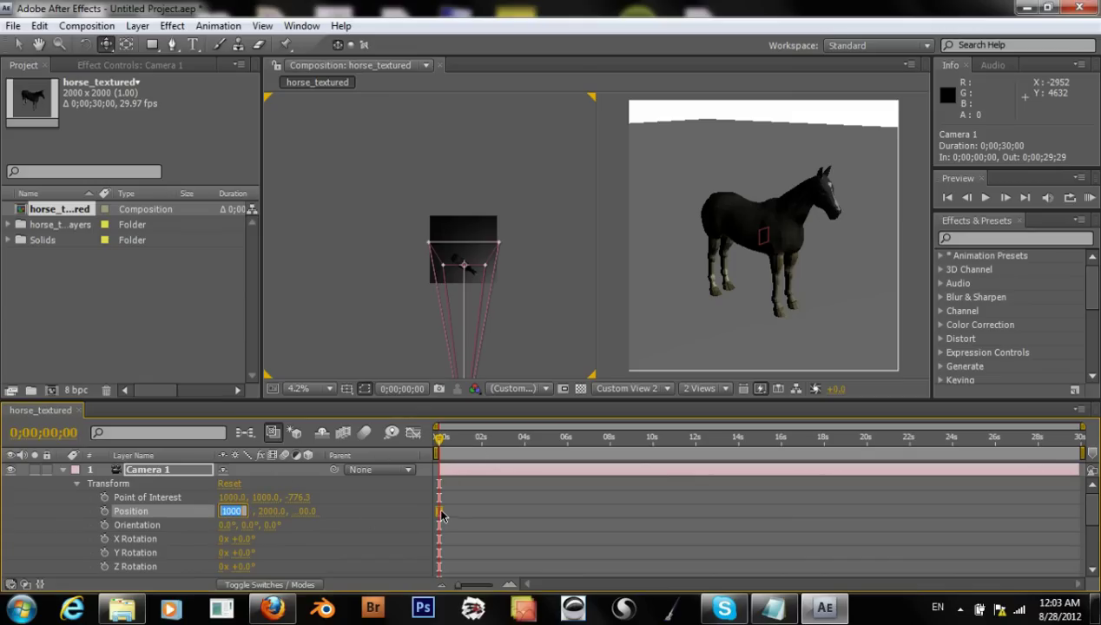
{"action": "left_click", "coordinate": [779, 439]}
{"action": "left_click", "coordinate": [104, 512]}
{"action": "left_click", "coordinate": [465, 440]}
Step: Back at 0 seconds, key Camera 1's Position X at 0
{"action": "left_click_drag", "start_coordinate": [464, 440], "coordinate": [397, 437]}
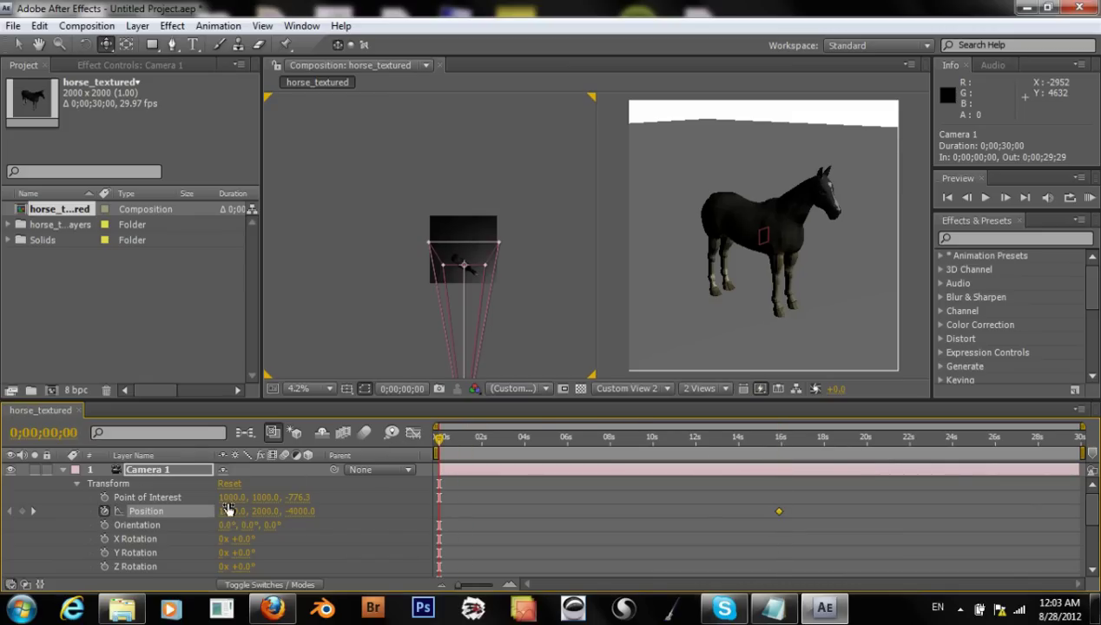
{"action": "left_click_drag", "start_coordinate": [230, 512], "coordinate": [193, 512]}
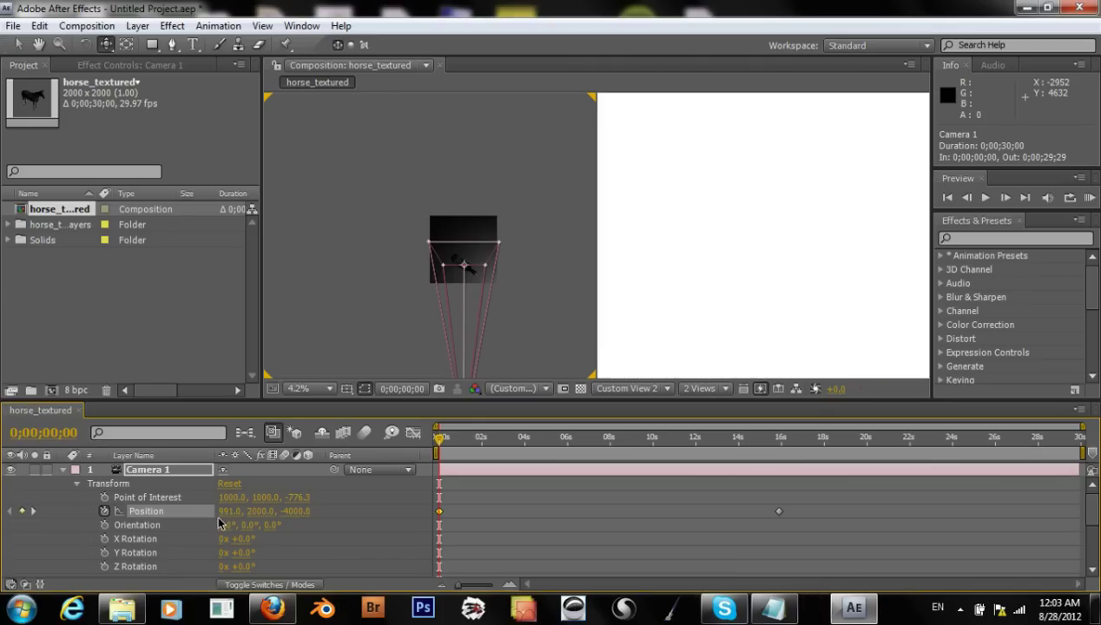
{"action": "left_click", "coordinate": [227, 511]}
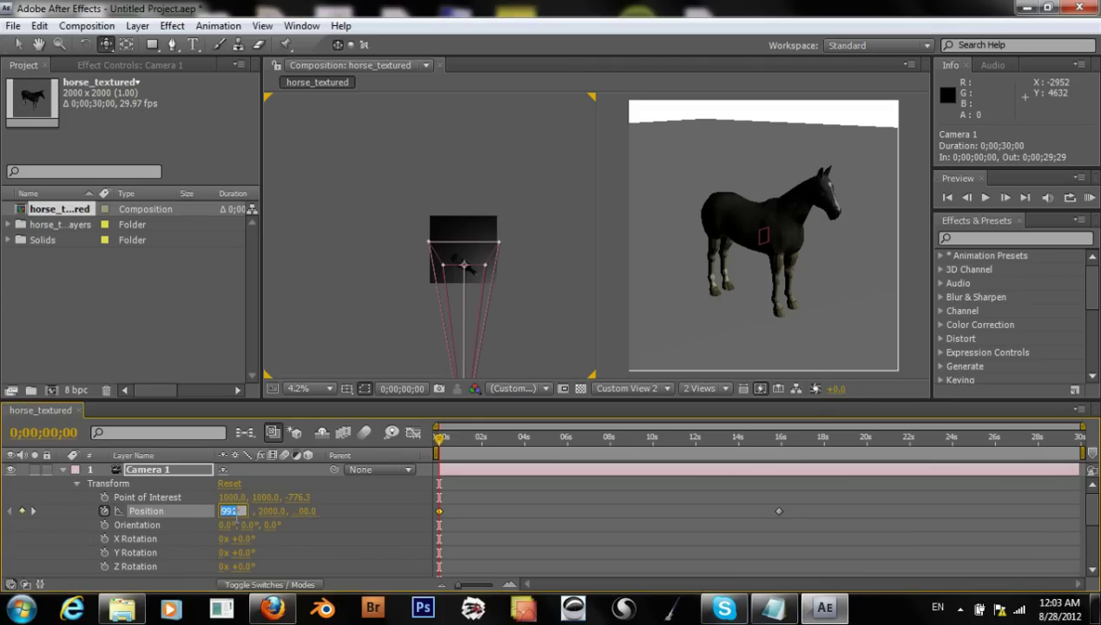
{"action": "type", "text": "0"}
{"action": "key", "text": "Return"}
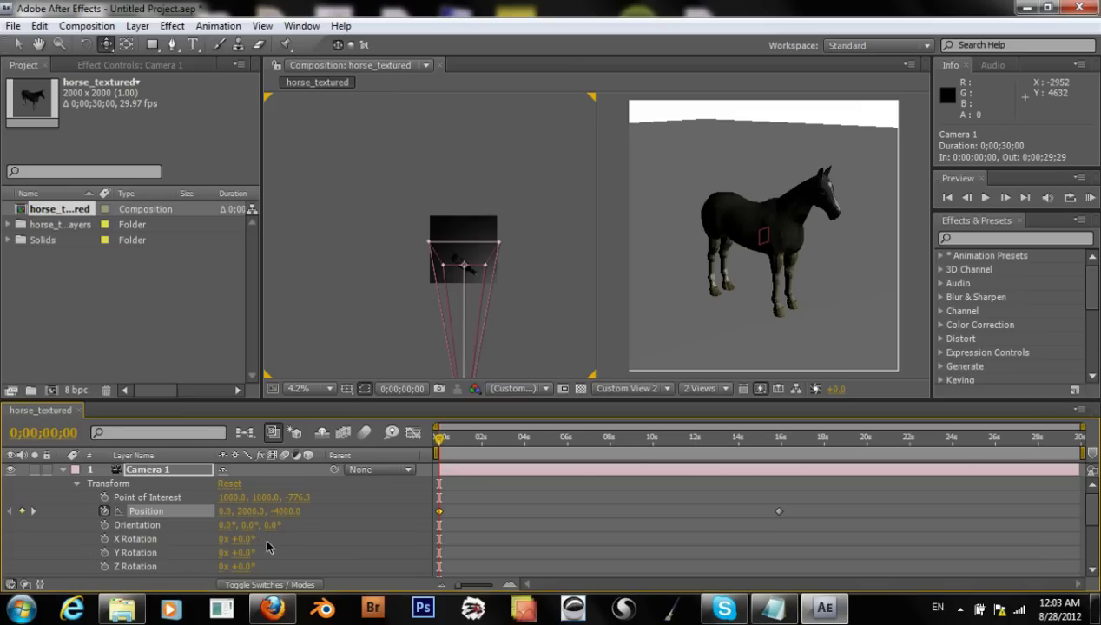
Step: Orbit the camera and set its Position Z to -3300, closer to the horse
{"action": "left_click_drag", "start_coordinate": [258, 525], "coordinate": [258, 525]}
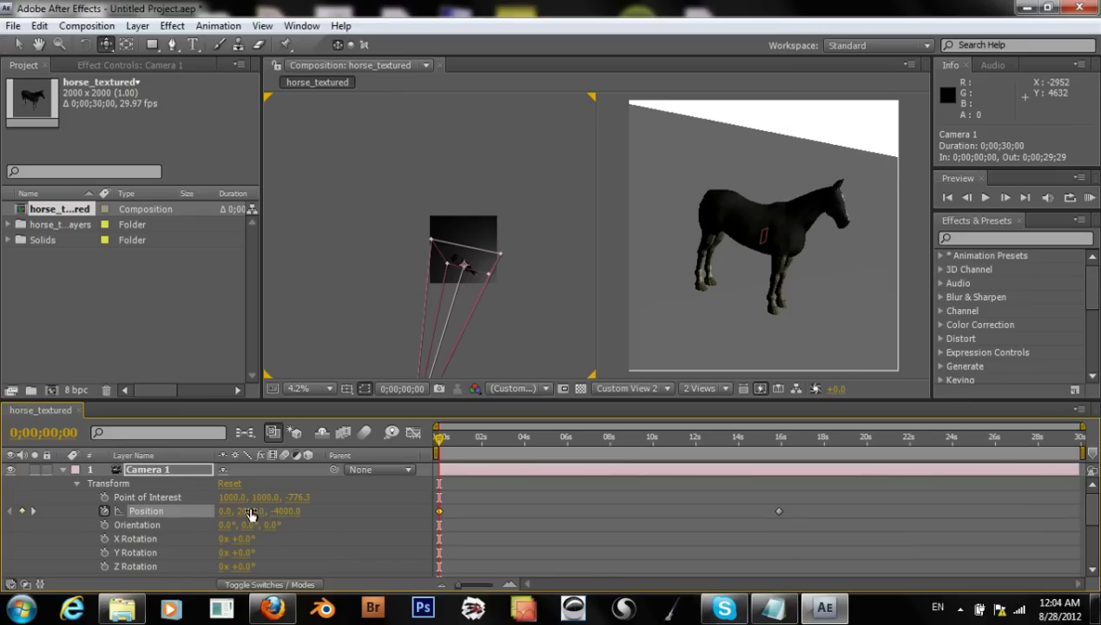
{"action": "left_click", "coordinate": [248, 510]}
{"action": "left_click", "coordinate": [292, 510]}
{"action": "type", "text": "-3300"}
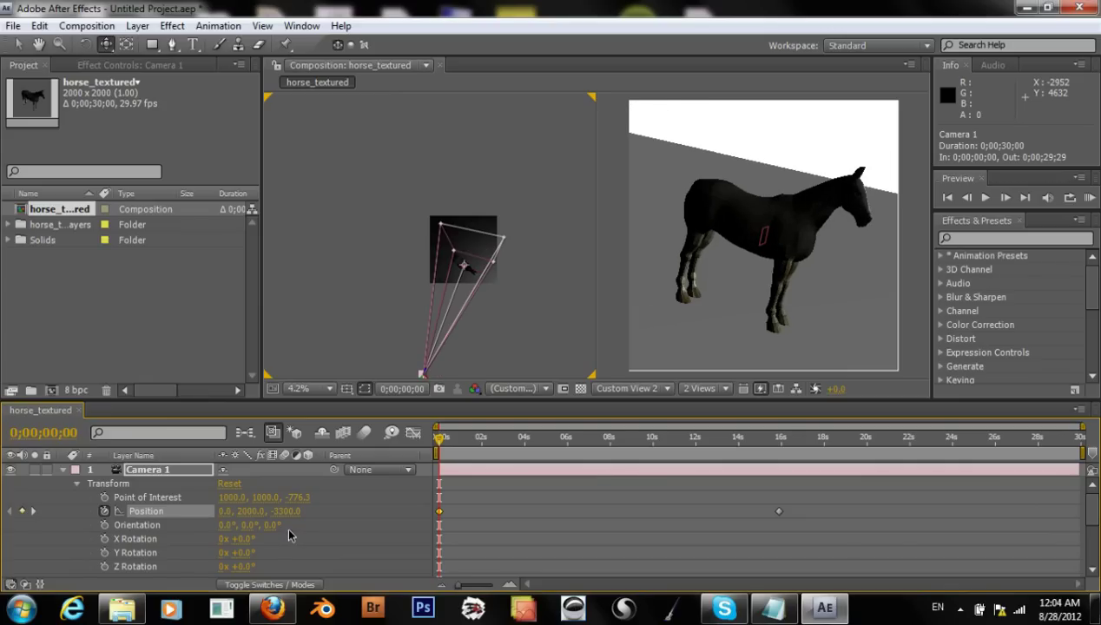
Step: Try Camera 1's Position Y at 1000, then return it to 2000
{"action": "left_click", "coordinate": [251, 512]}
{"action": "type", "text": "1000"}
{"action": "key", "text": "Return"}
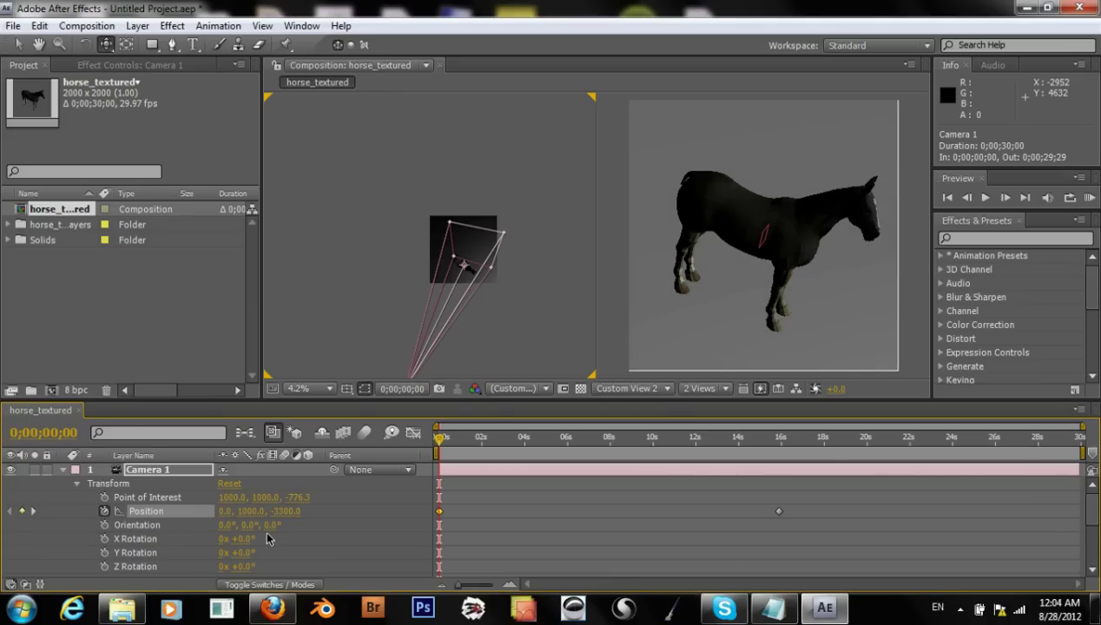
{"action": "left_click", "coordinate": [251, 510]}
{"action": "type", "text": "2000"}
{"action": "key", "text": "Return"}
Step: Set Camera 1's Y Rotation to 0 and its Z Rotation to 30°, then 12°
{"action": "left_click", "coordinate": [244, 554]}
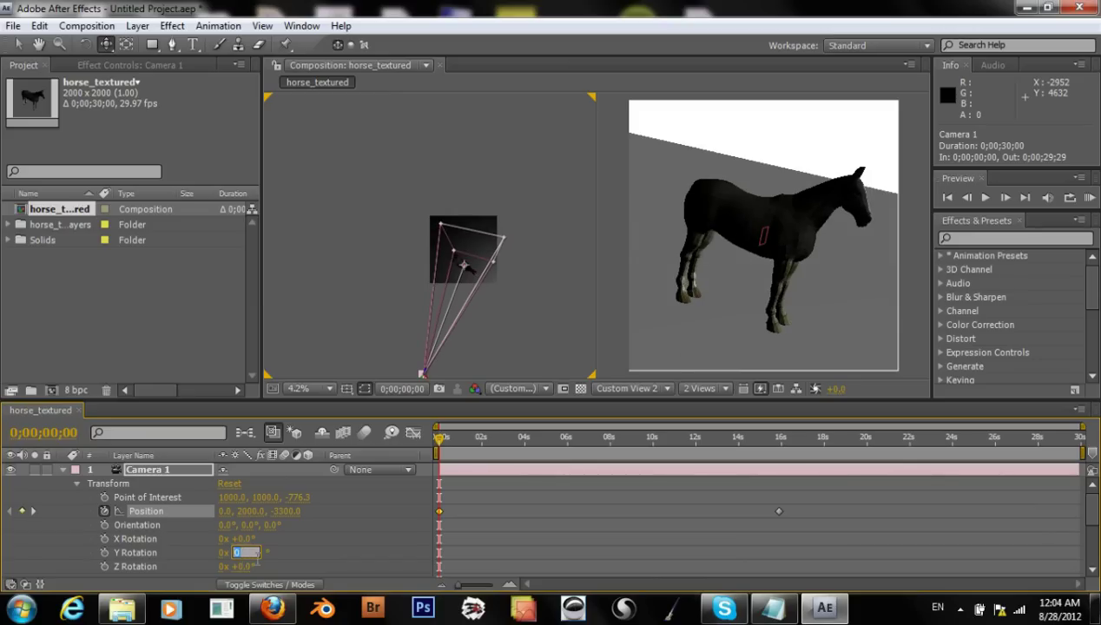
{"action": "type", "text": "0"}
{"action": "left_click", "coordinate": [246, 567]}
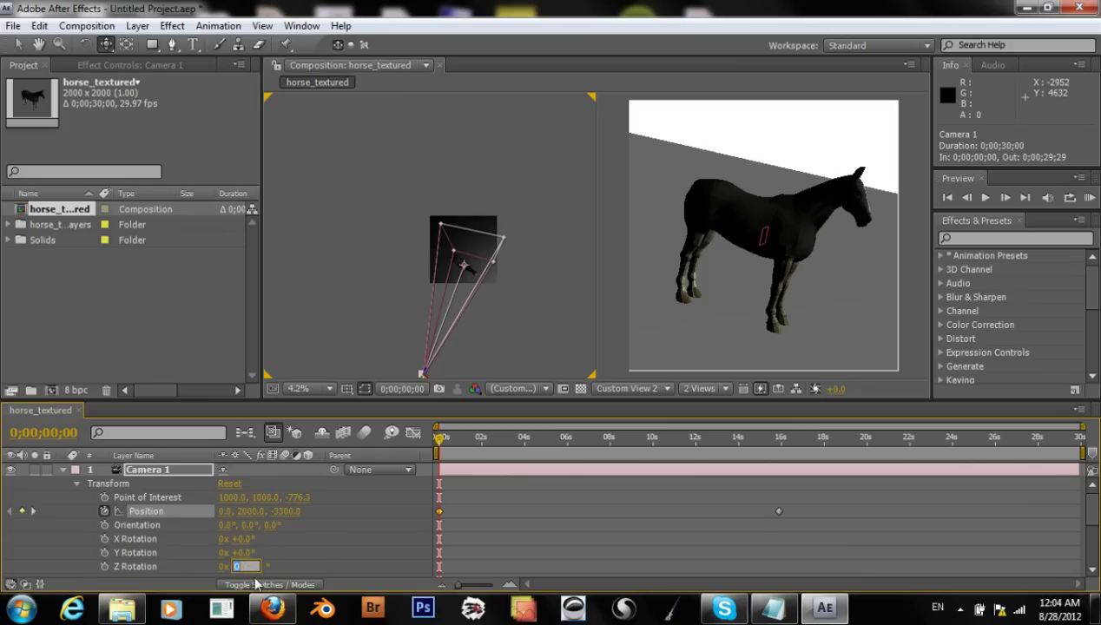
{"action": "type", "text": "30"}
{"action": "key", "text": "Return"}
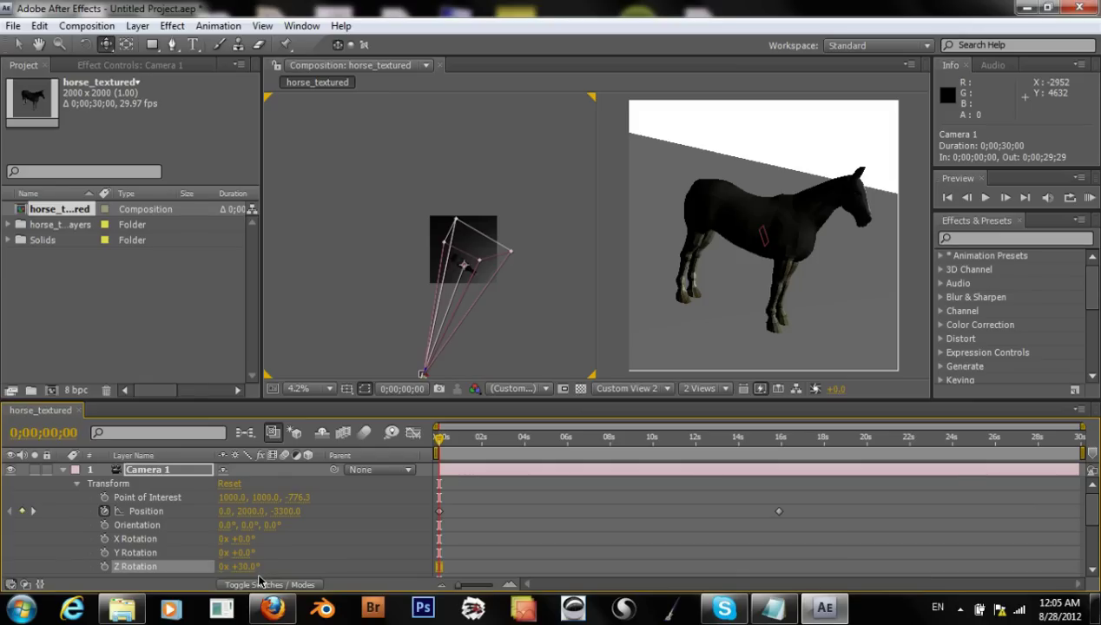
{"action": "left_click", "coordinate": [240, 566]}
{"action": "type", "text": "1"}
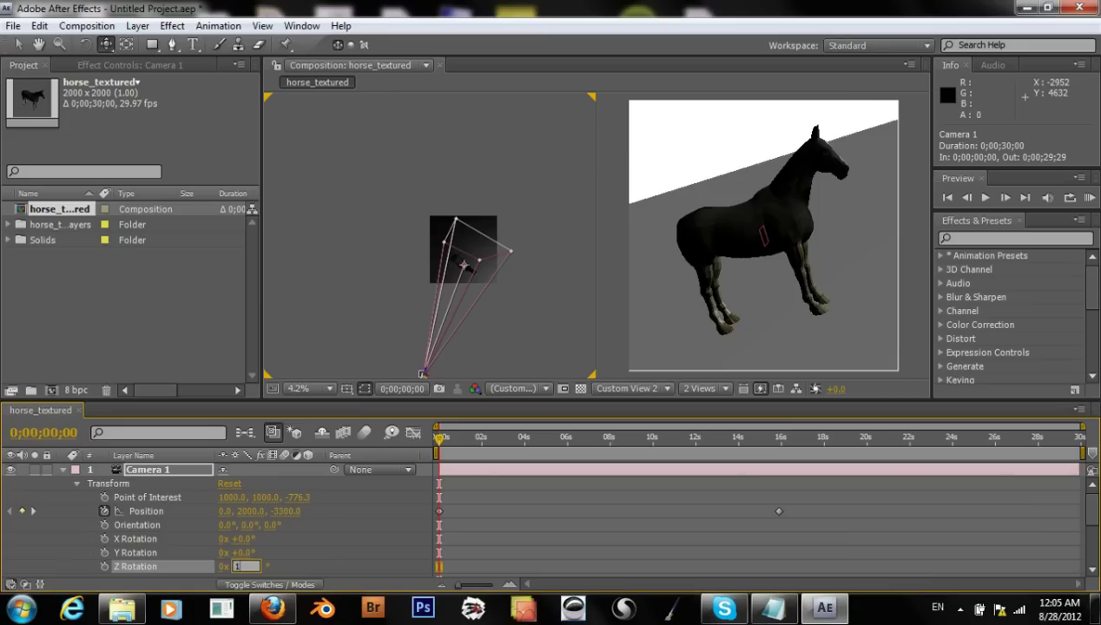
{"action": "type", "text": "2"}
{"action": "key", "text": "Return"}
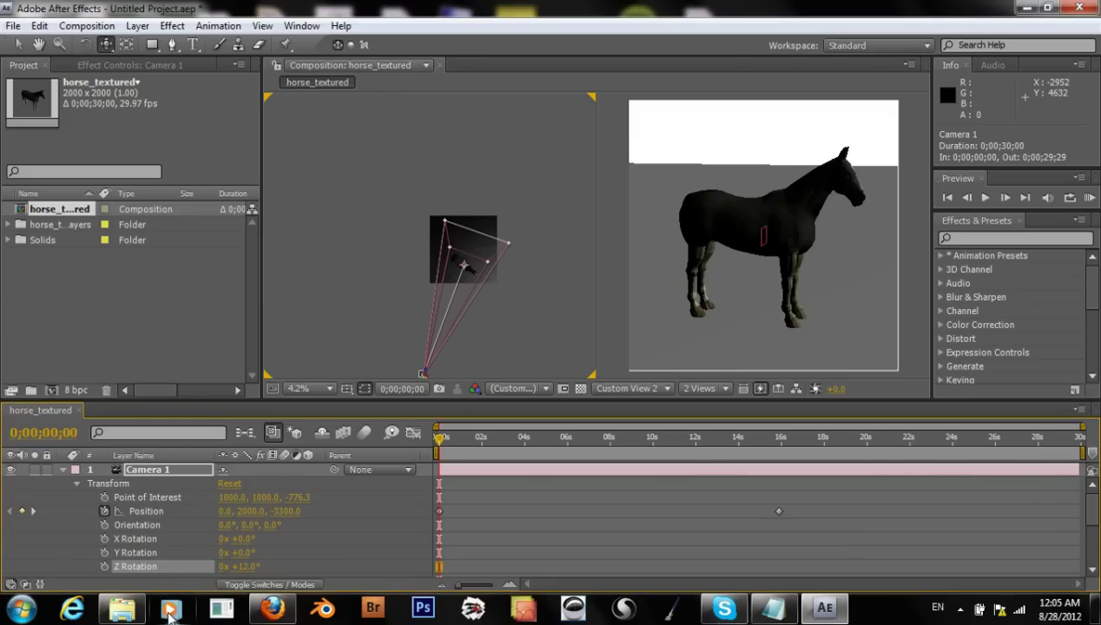
Step: Move Camera 1's Position X to -500, then -1500, and scrub it slightly to reframe
{"action": "left_click", "coordinate": [225, 511]}
{"action": "type", "text": "-500"}
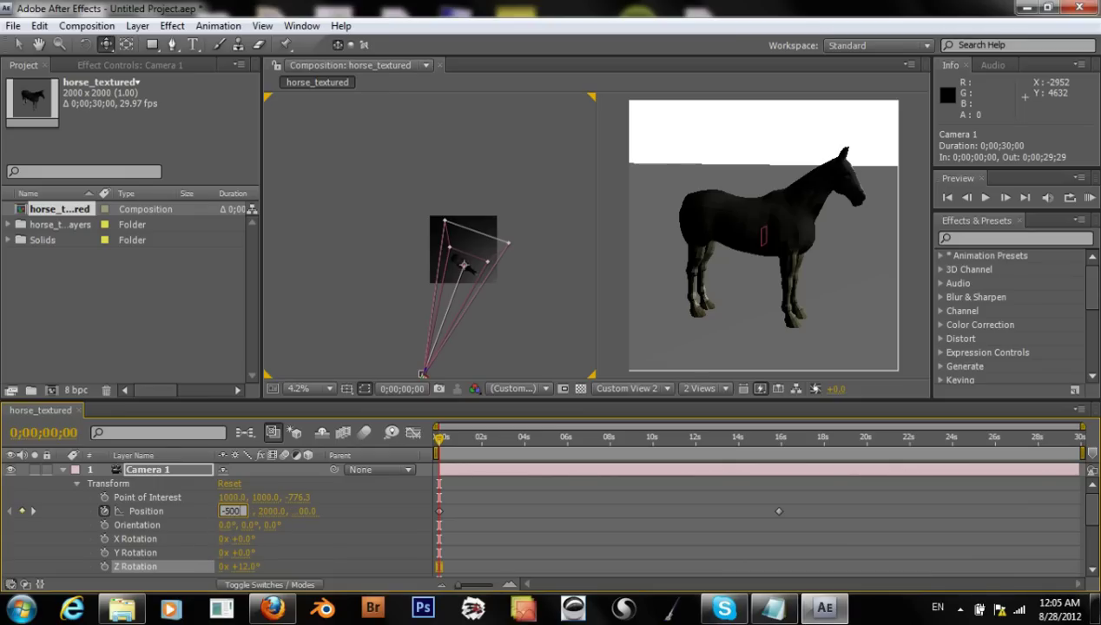
{"action": "key", "text": "Return"}
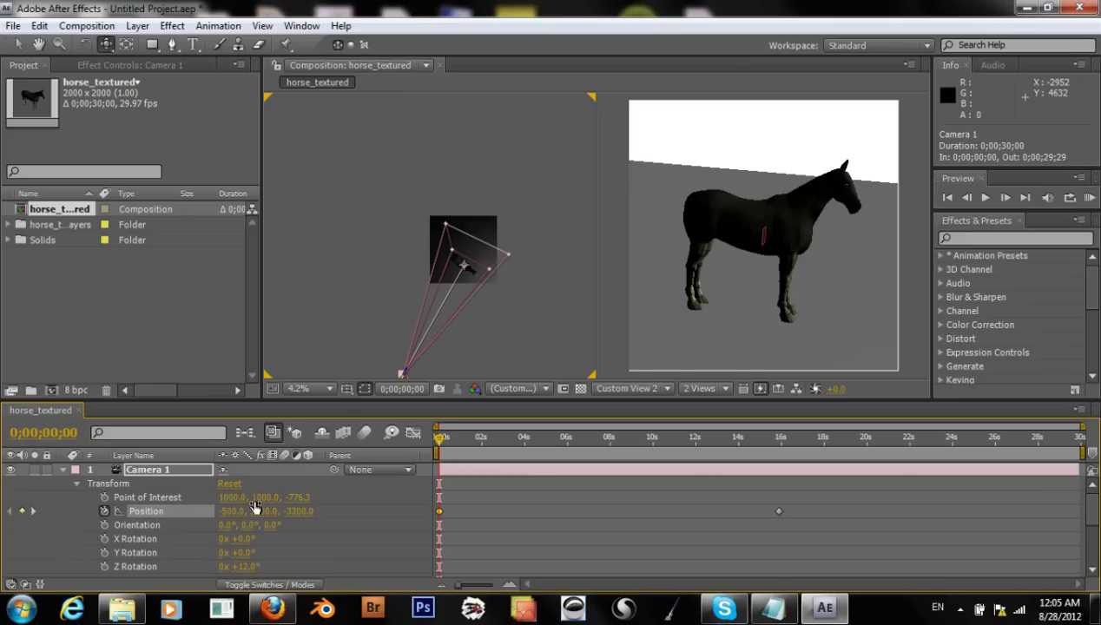
{"action": "left_click", "coordinate": [229, 512]}
{"action": "type", "text": "-1500"}
{"action": "key", "text": "Return"}
{"action": "left_click_drag", "start_coordinate": [243, 516], "coordinate": [267, 516]}
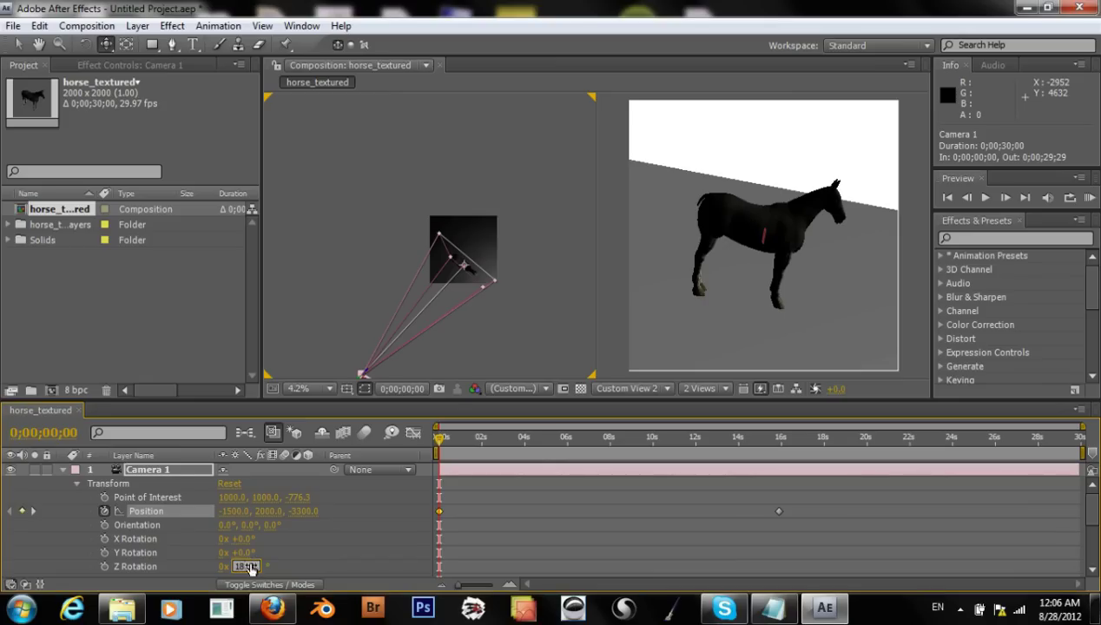
Step: Try Camera 1's Z Rotation at 25° and then 22°
{"action": "key", "text": "Return"}
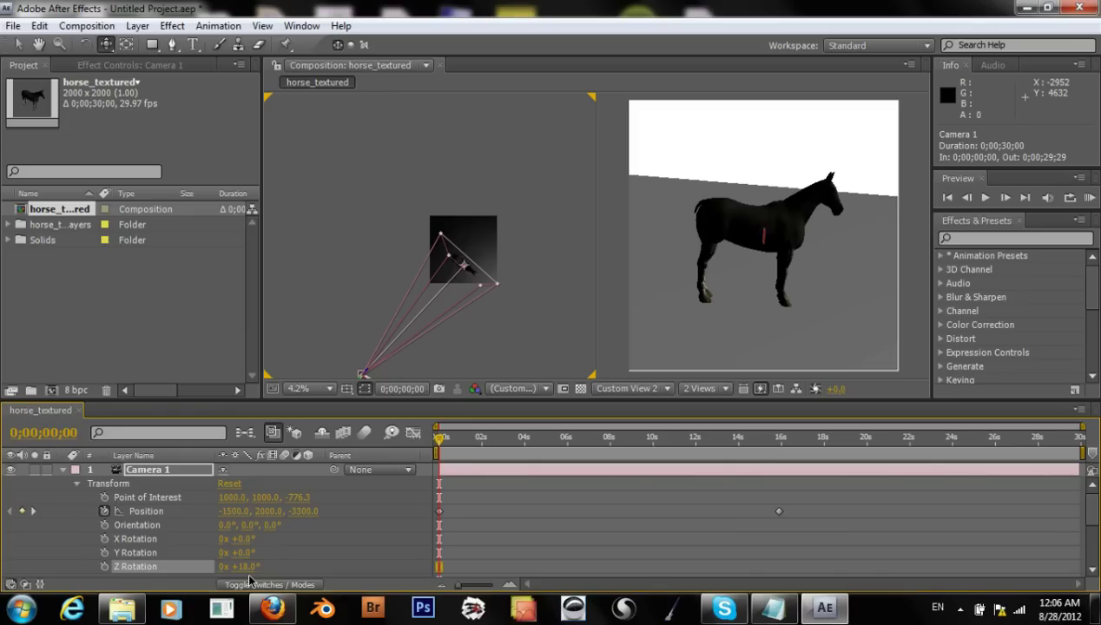
{"action": "left_click", "coordinate": [239, 567]}
{"action": "type", "text": "25"}
{"action": "key", "text": "Return"}
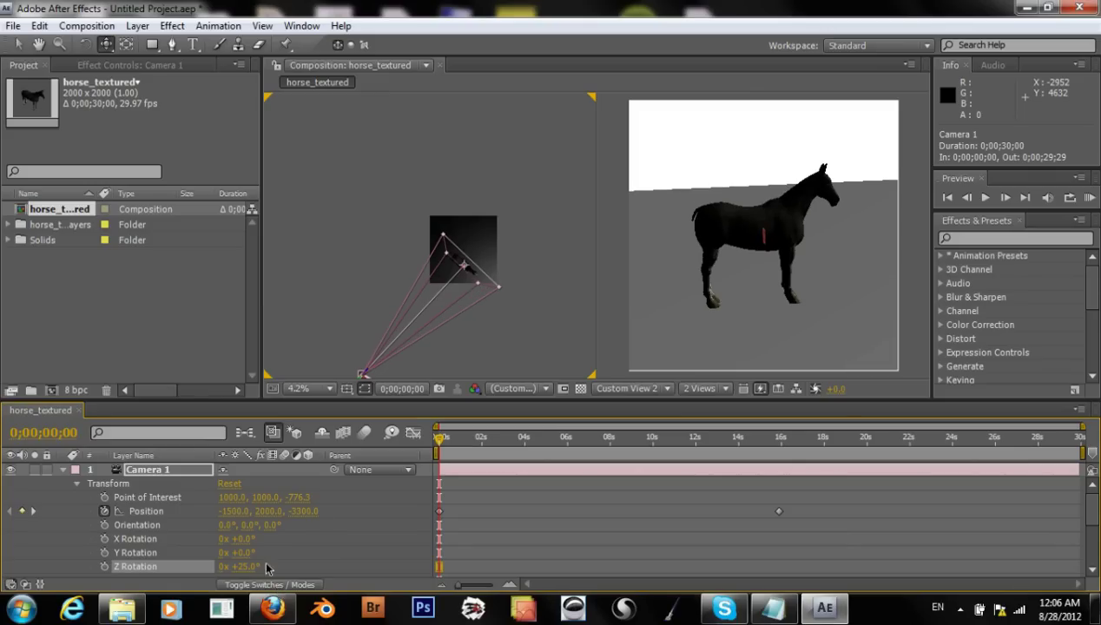
{"action": "left_click", "coordinate": [243, 566]}
{"action": "type", "text": "22"}
{"action": "key", "text": "Return"}
Step: Drag Camera 1 in the left view toward the horse, to about -1313, 1925, -2800
{"action": "left_click_drag", "start_coordinate": [364, 379], "coordinate": [365, 371]}
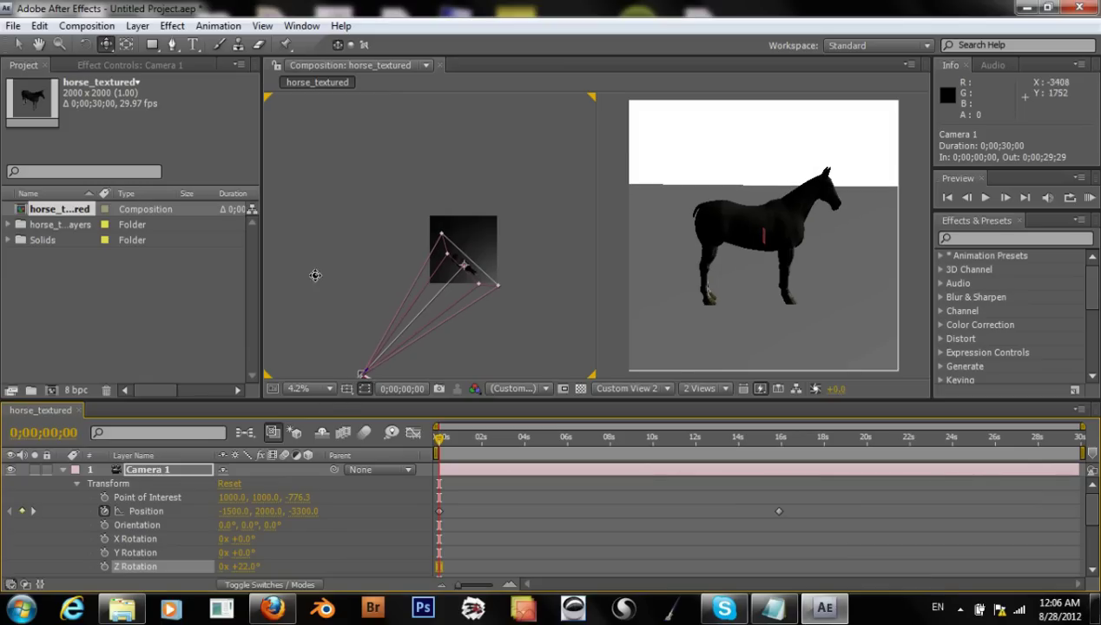
{"action": "left_click", "coordinate": [17, 46]}
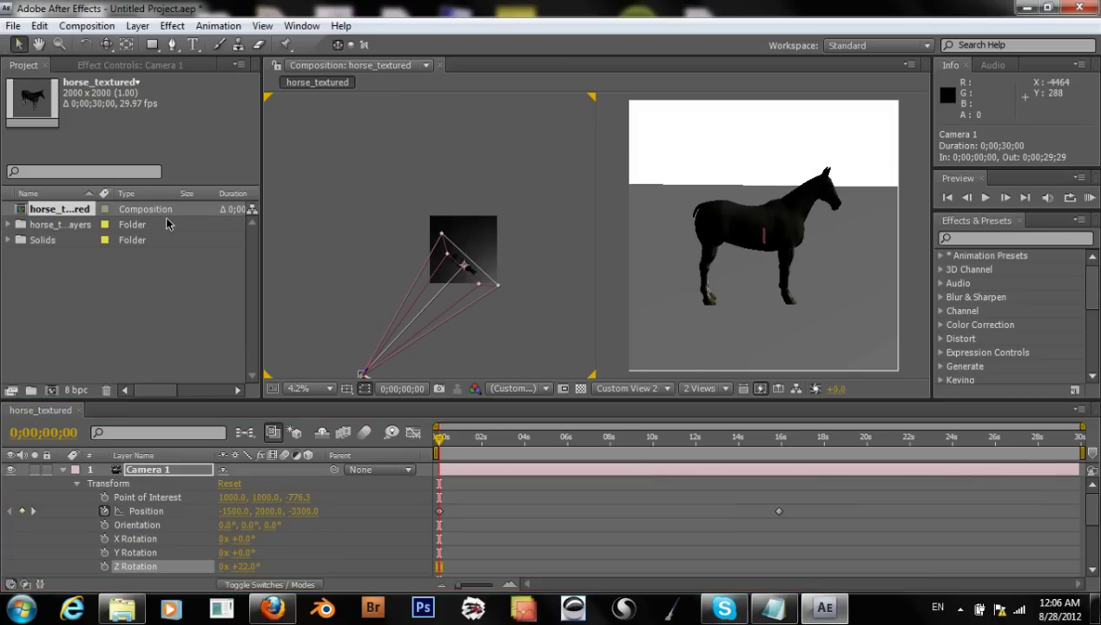
{"action": "left_click_drag", "start_coordinate": [367, 372], "coordinate": [420, 330]}
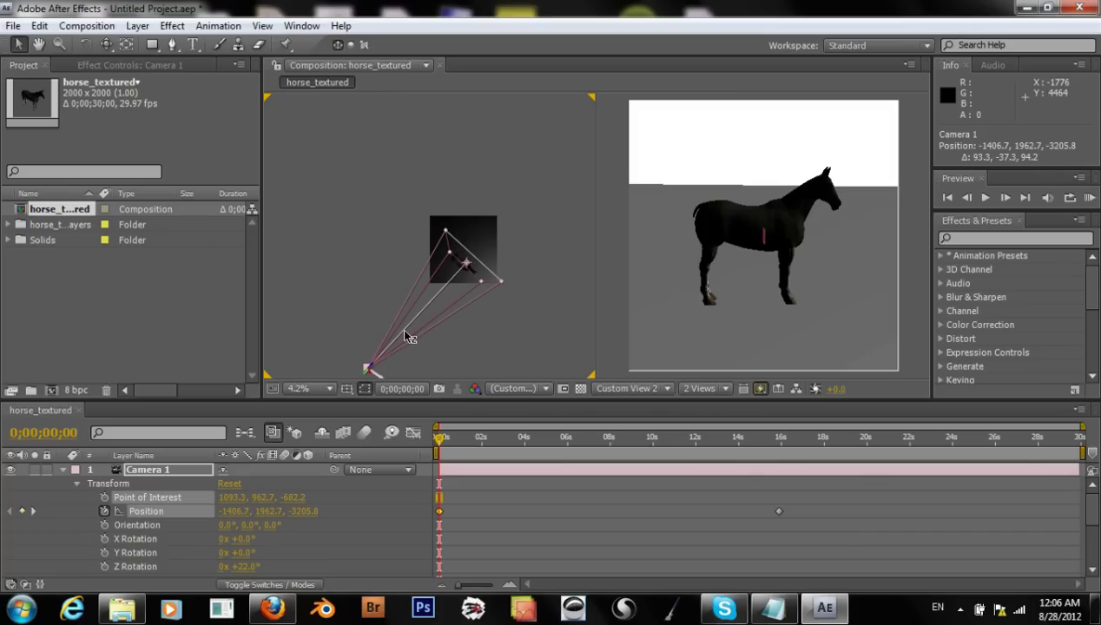
{"action": "left_click", "coordinate": [372, 369]}
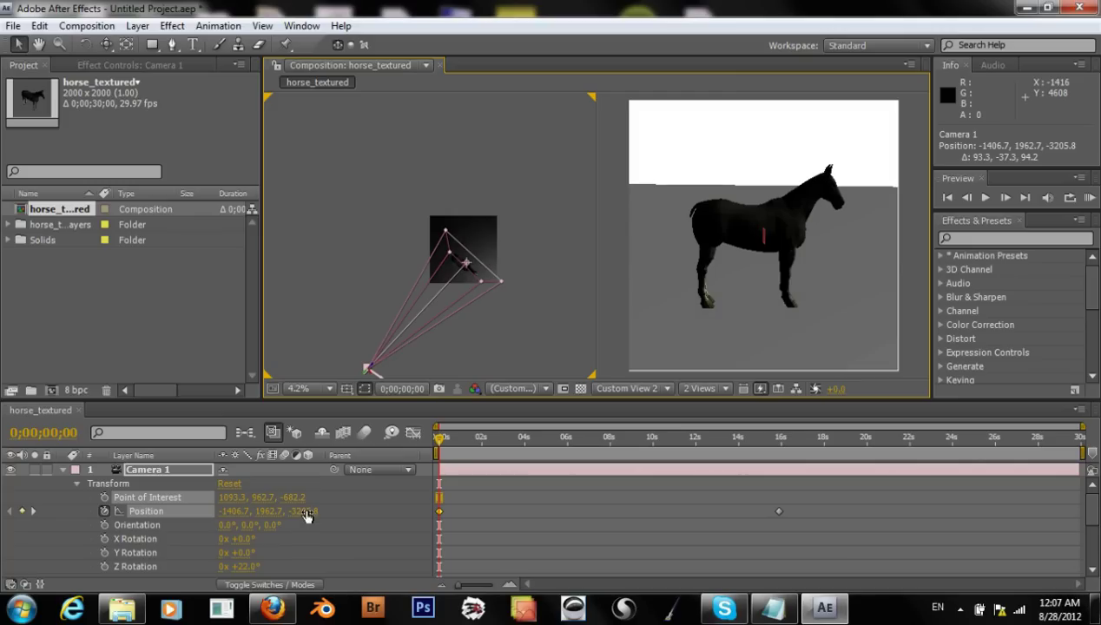
{"action": "left_click_drag", "start_coordinate": [373, 368], "coordinate": [395, 343]}
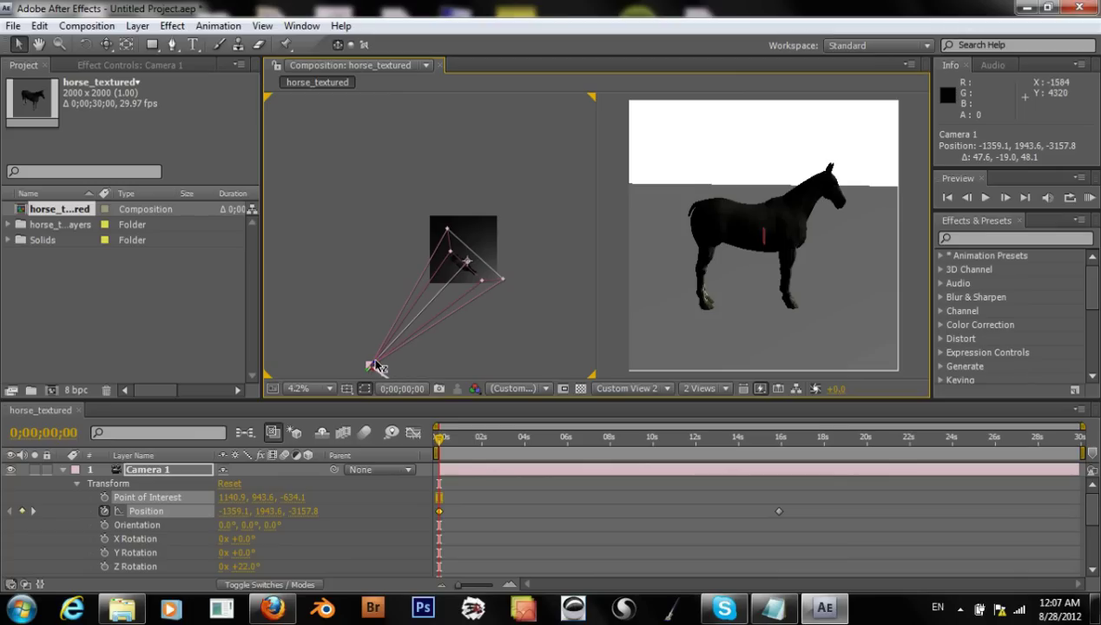
{"action": "left_click_drag", "start_coordinate": [374, 360], "coordinate": [409, 344]}
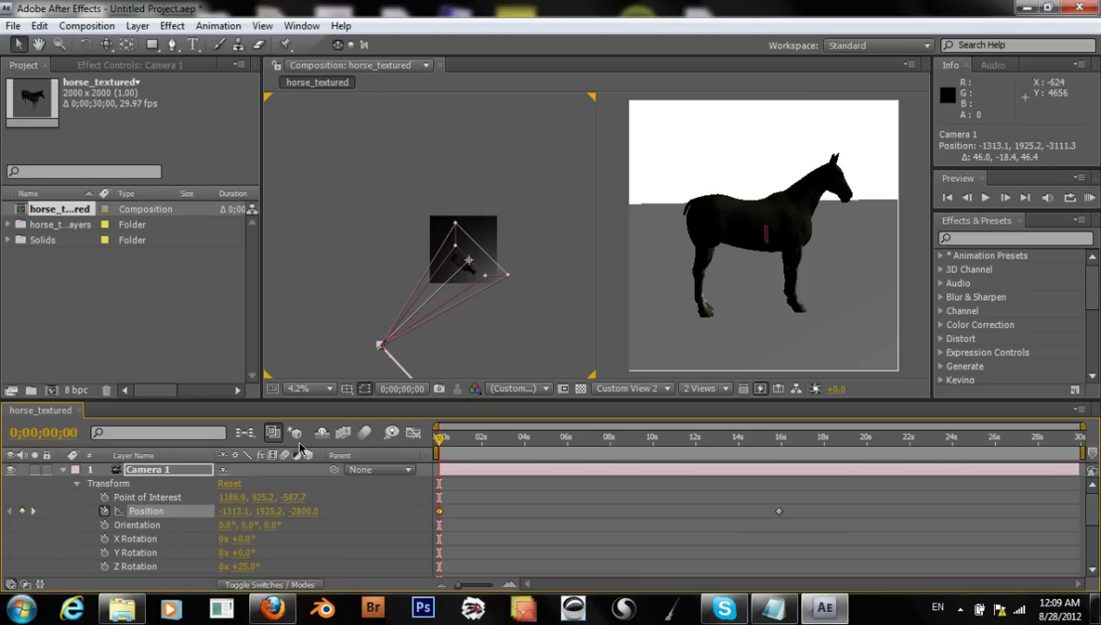
Step: Collapse Camera 1's properties and select the horse controller layer
{"action": "left_click", "coordinate": [62, 469]}
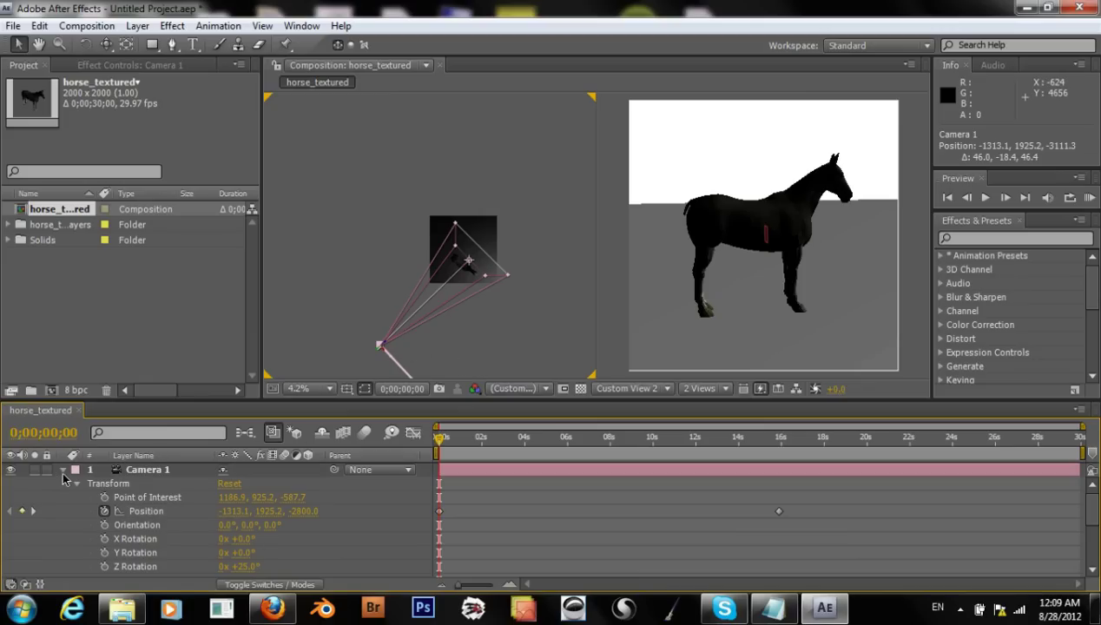
{"action": "left_click", "coordinate": [63, 470]}
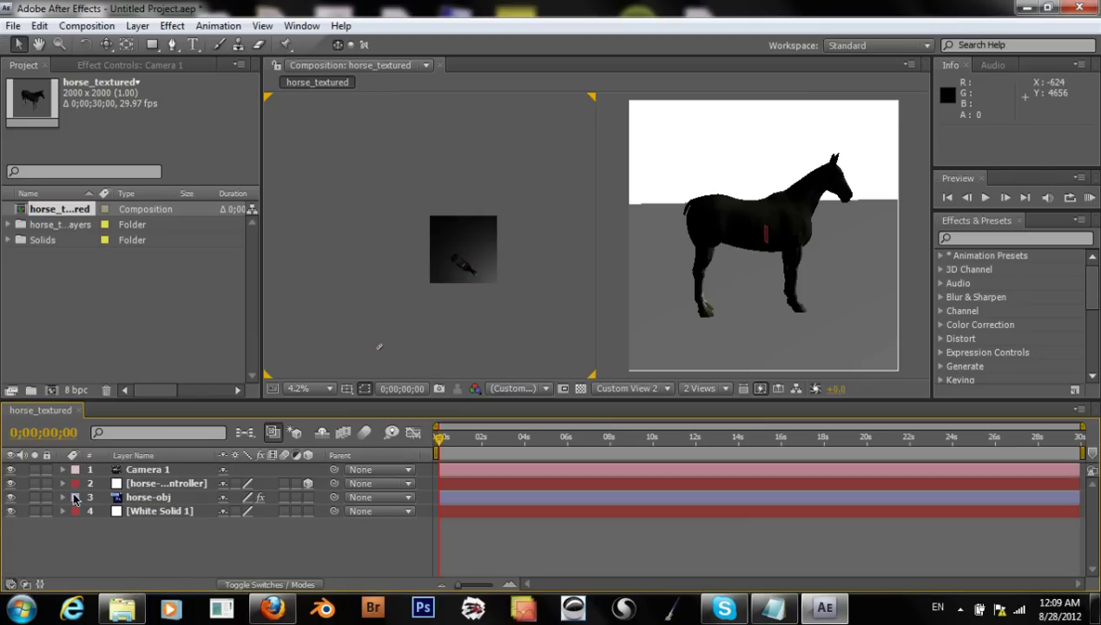
{"action": "left_click", "coordinate": [151, 498]}
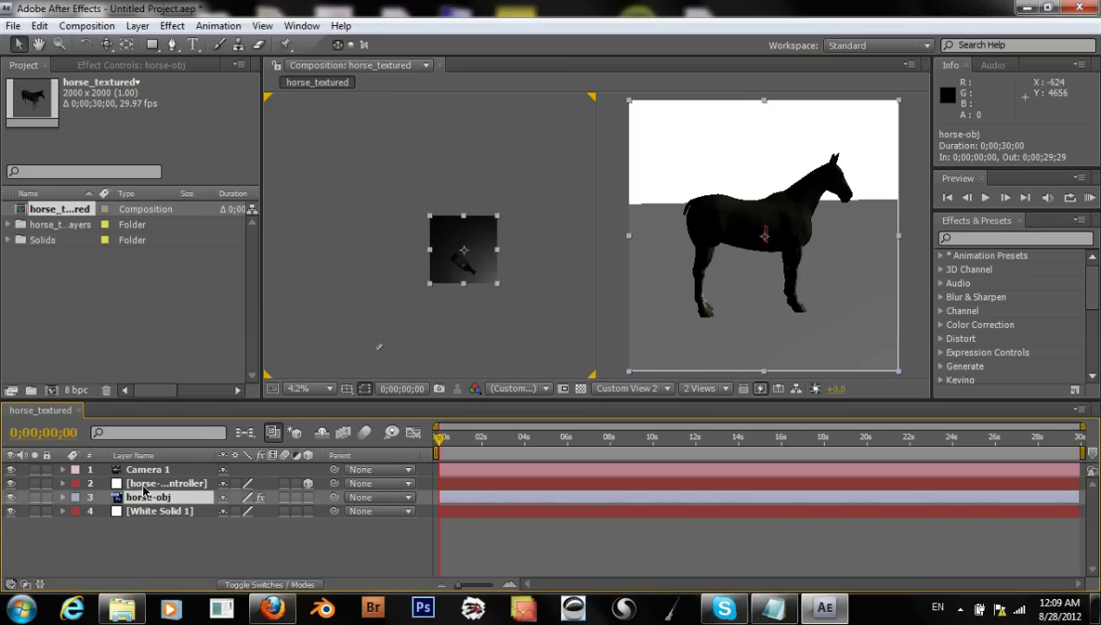
{"action": "left_click", "coordinate": [143, 486]}
Step: Set the controller's Position Y to 0, undo it, and collapse its properties
{"action": "left_click", "coordinate": [63, 484]}
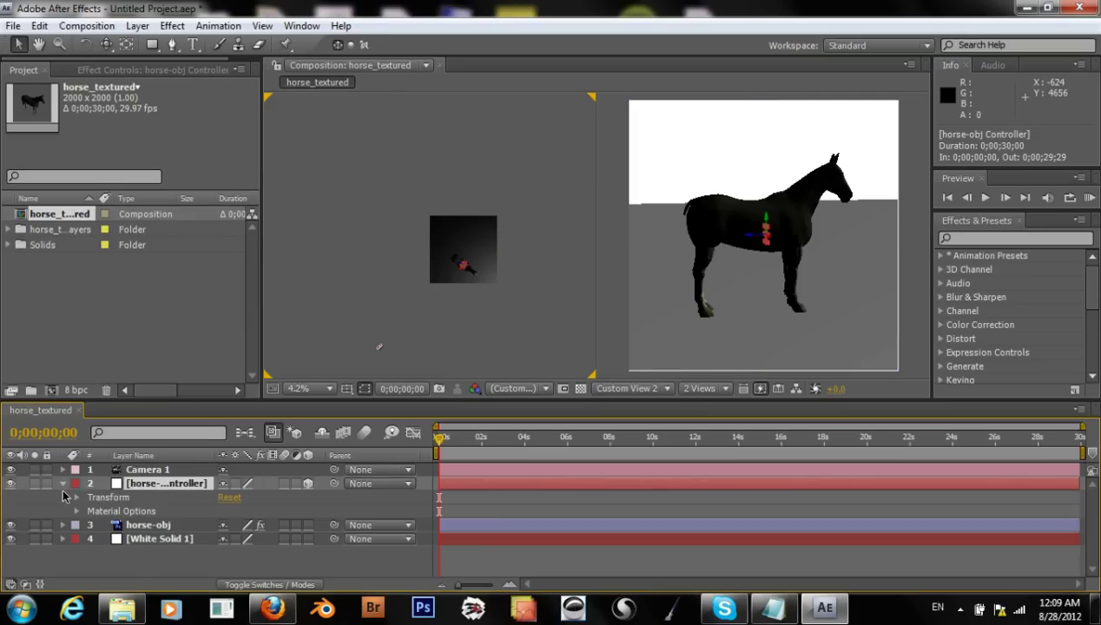
{"action": "left_click", "coordinate": [77, 497]}
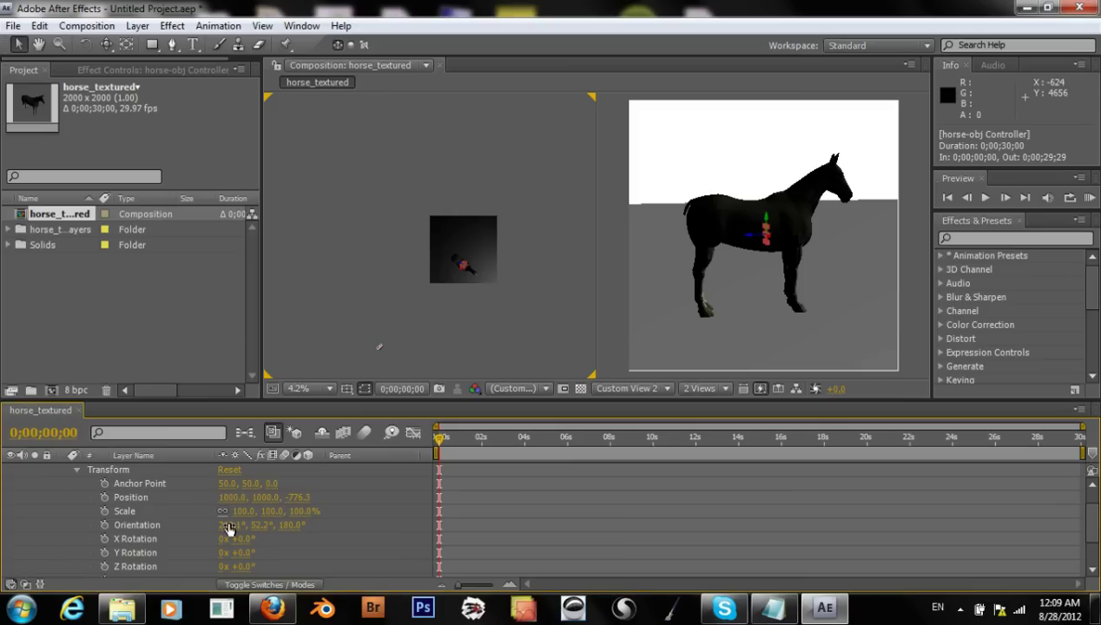
{"action": "left_click", "coordinate": [258, 496]}
{"action": "type", "text": "0"}
{"action": "key", "text": "Return"}
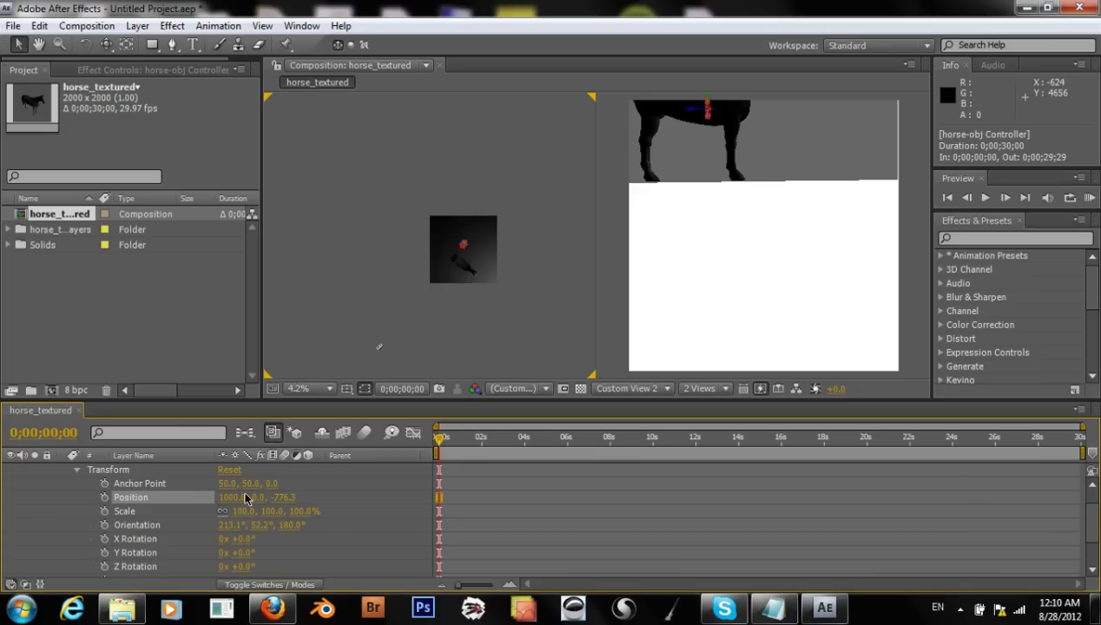
{"action": "key", "text": "ctrl+z"}
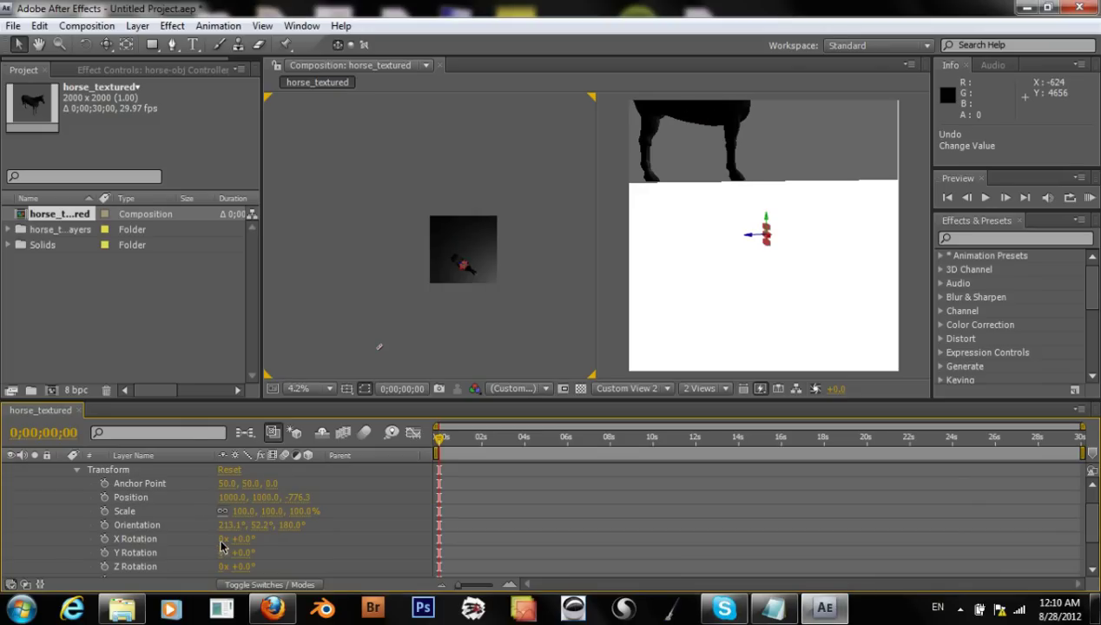
{"action": "left_click", "coordinate": [77, 470]}
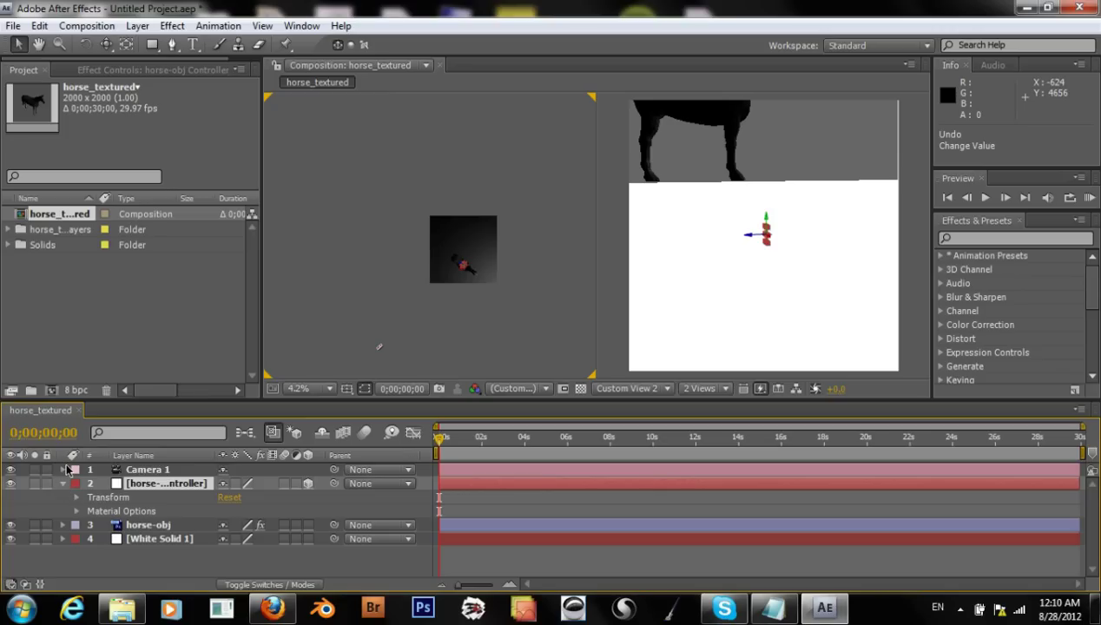
{"action": "key", "text": "ctrl+grave"}
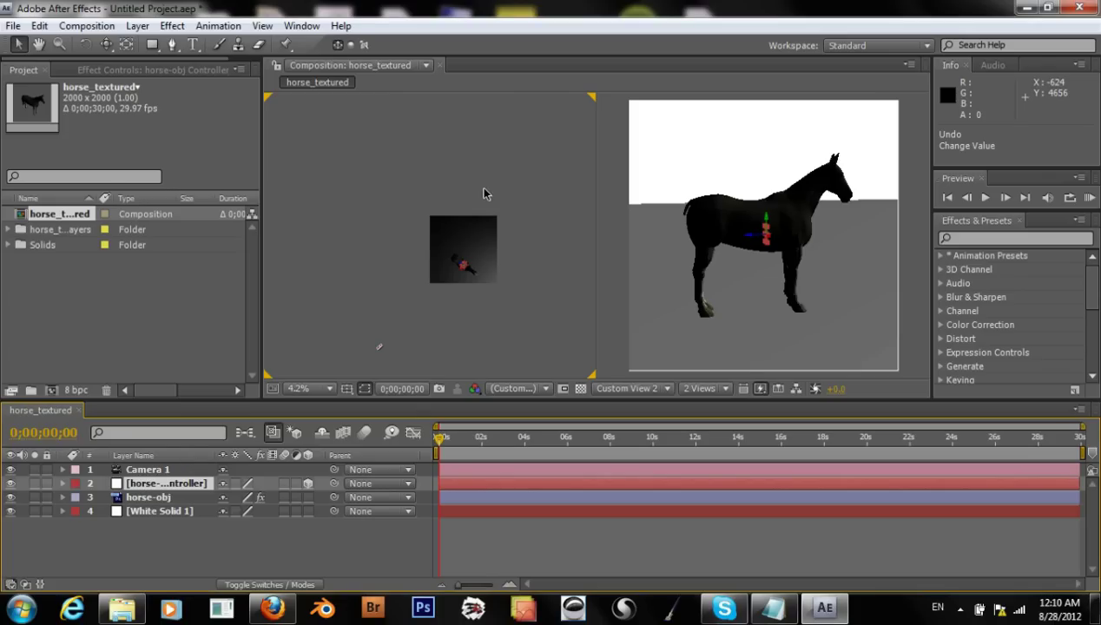
Step: Create Light 1 as a Parallel light and bring up its colour picker
{"action": "left_click", "coordinate": [135, 27]}
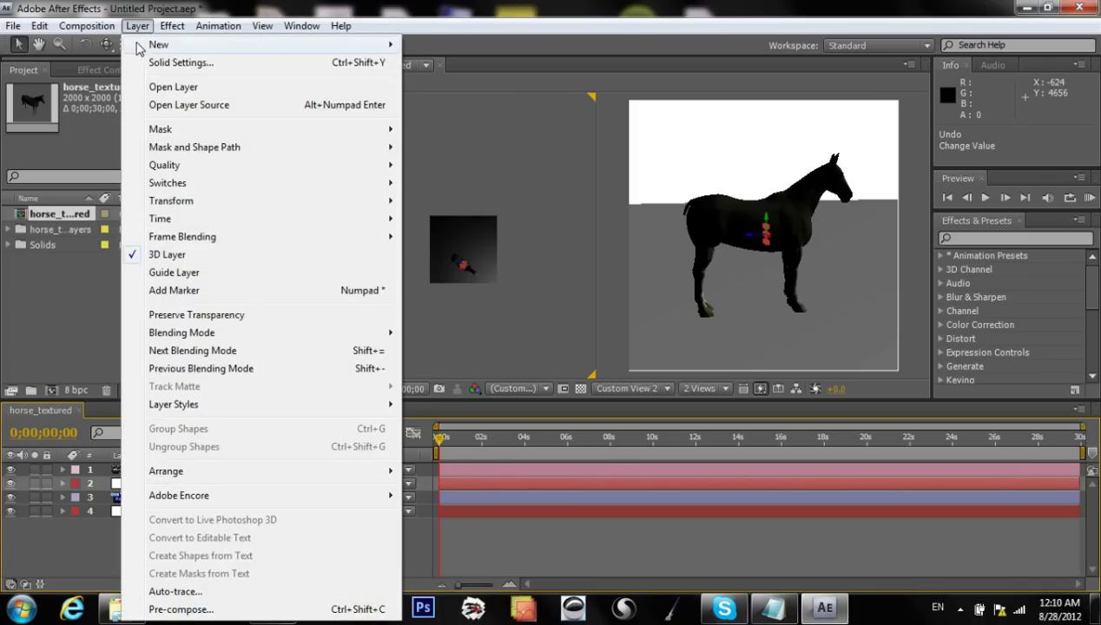
{"action": "mouse_move", "coordinate": [140, 50]}
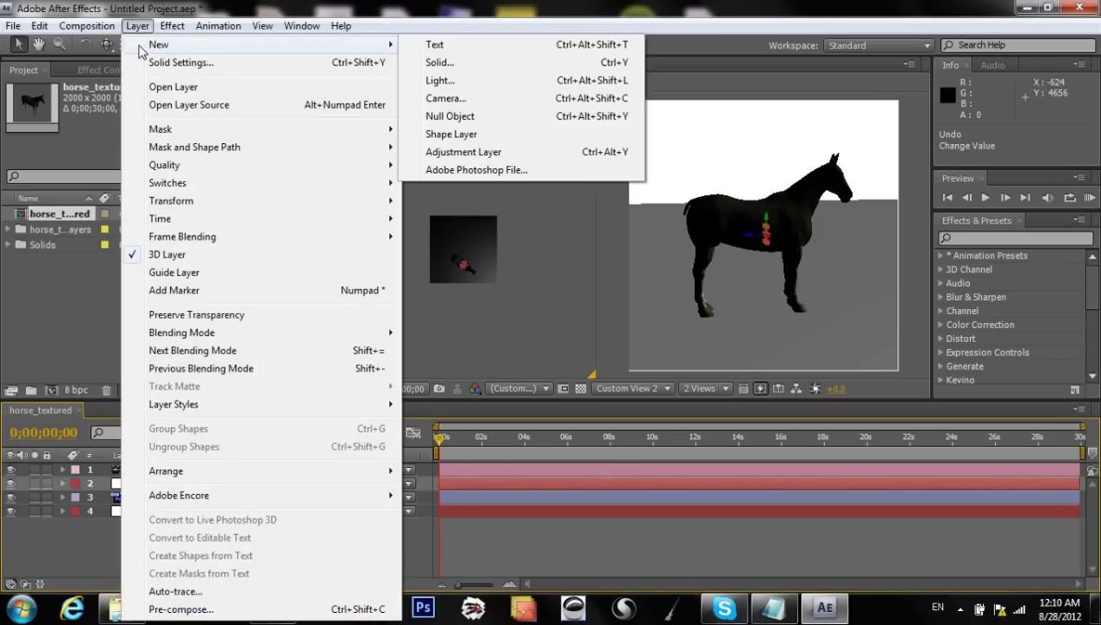
{"action": "left_click", "coordinate": [441, 80]}
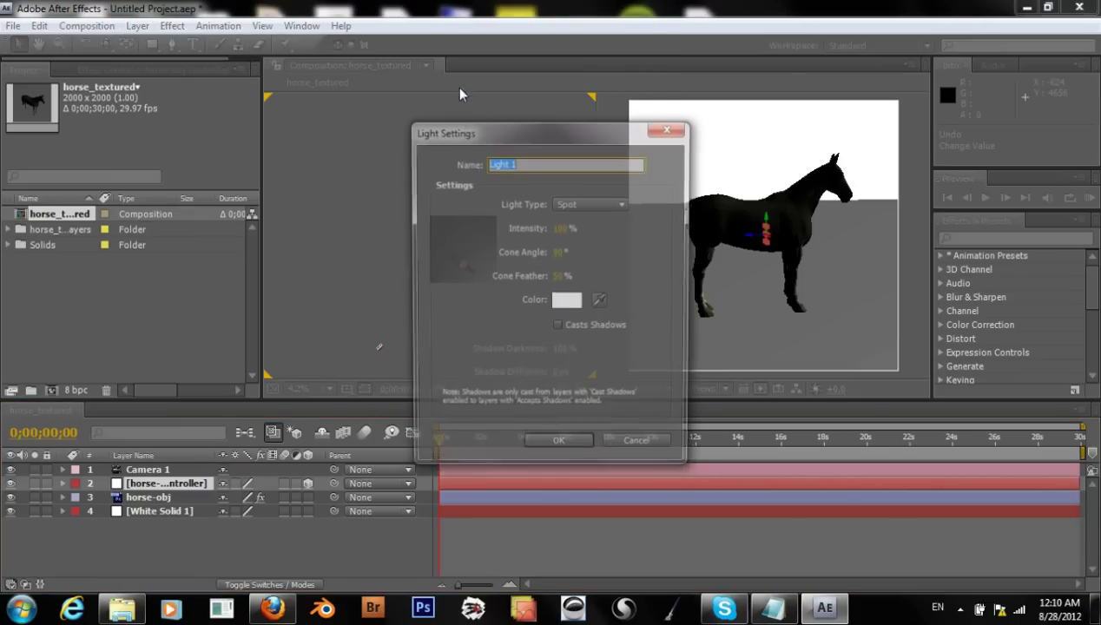
{"action": "left_click", "coordinate": [571, 208]}
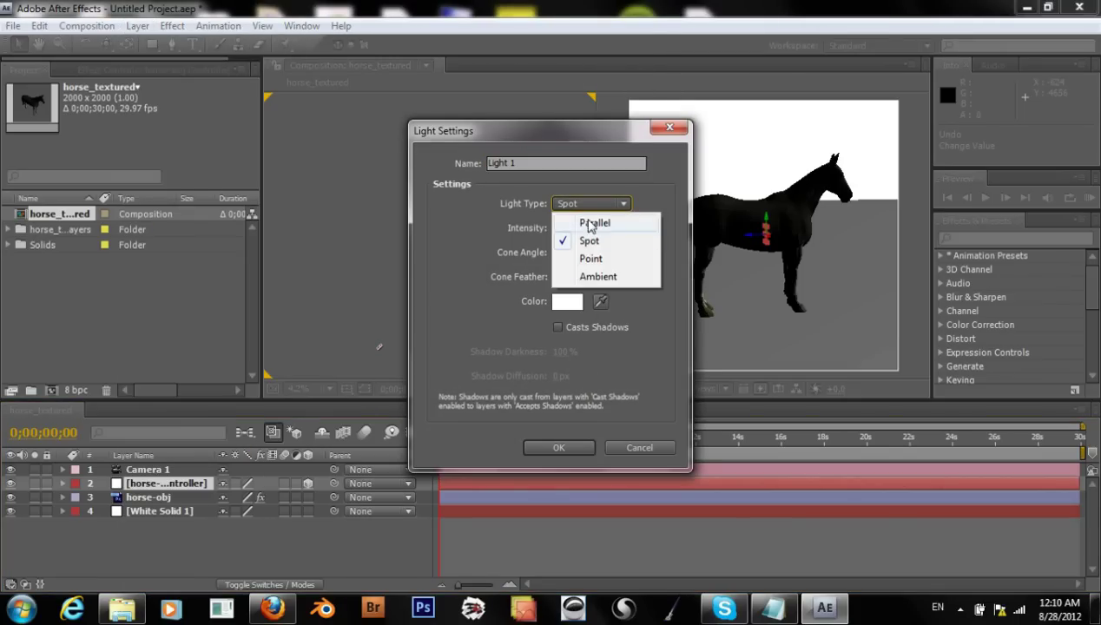
{"action": "left_click", "coordinate": [587, 217]}
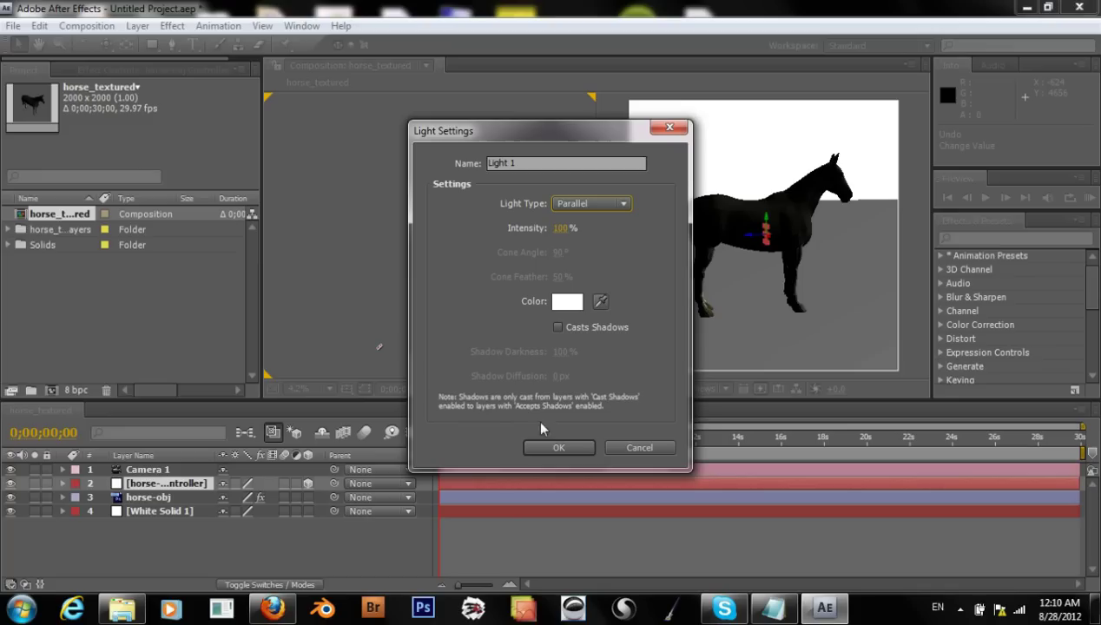
{"action": "left_click", "coordinate": [566, 301]}
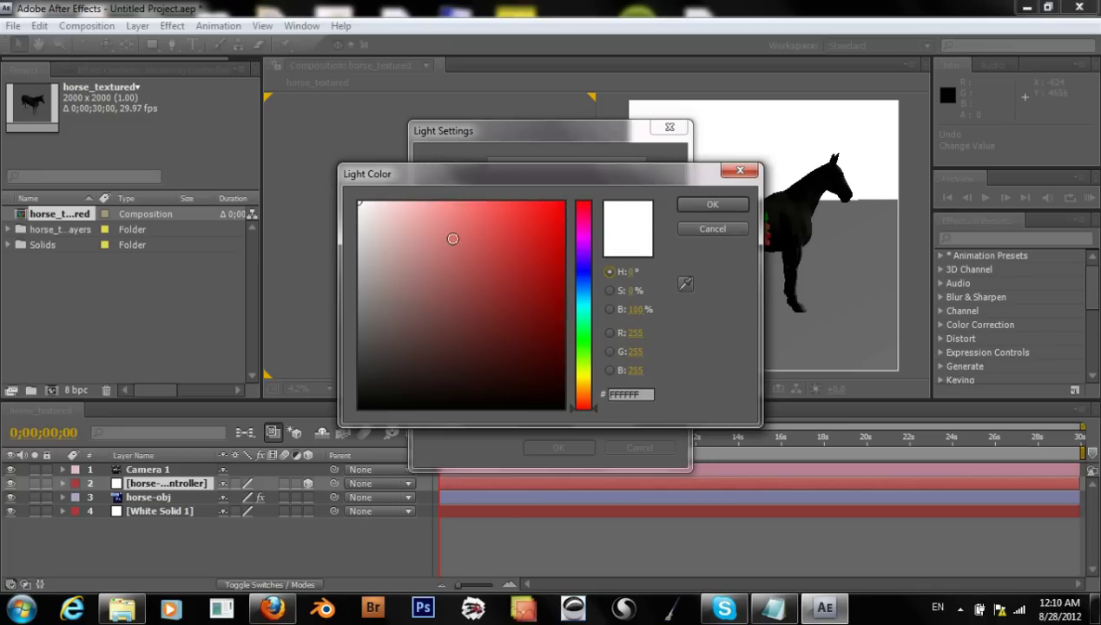
Step: Set Light 1's colour to a warm beige (DFCBAE) in the Light Color picker
{"action": "left_click_drag", "start_coordinate": [583, 407], "coordinate": [582, 387]}
{"action": "left_click", "coordinate": [379, 220]}
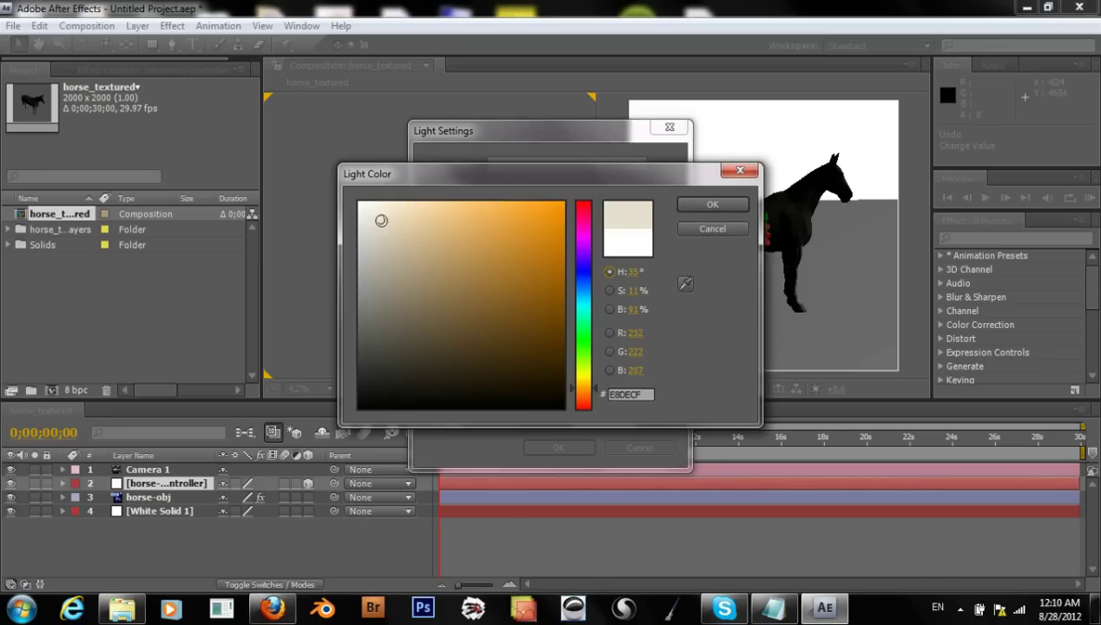
{"action": "left_click", "coordinate": [411, 220]}
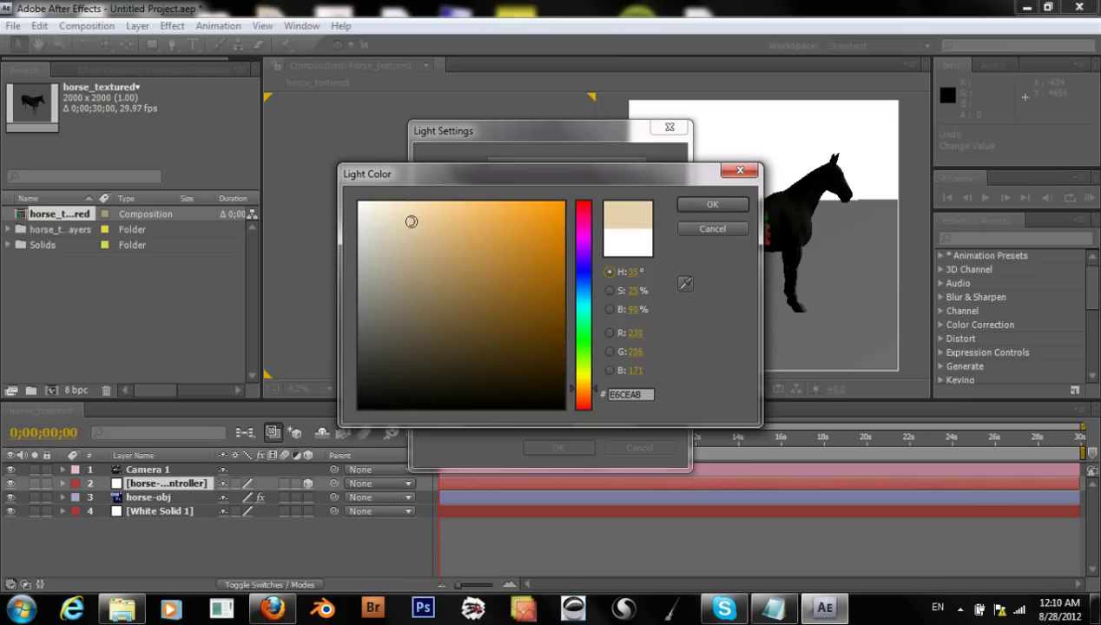
{"action": "left_click", "coordinate": [403, 227]}
{"action": "left_click", "coordinate": [692, 204]}
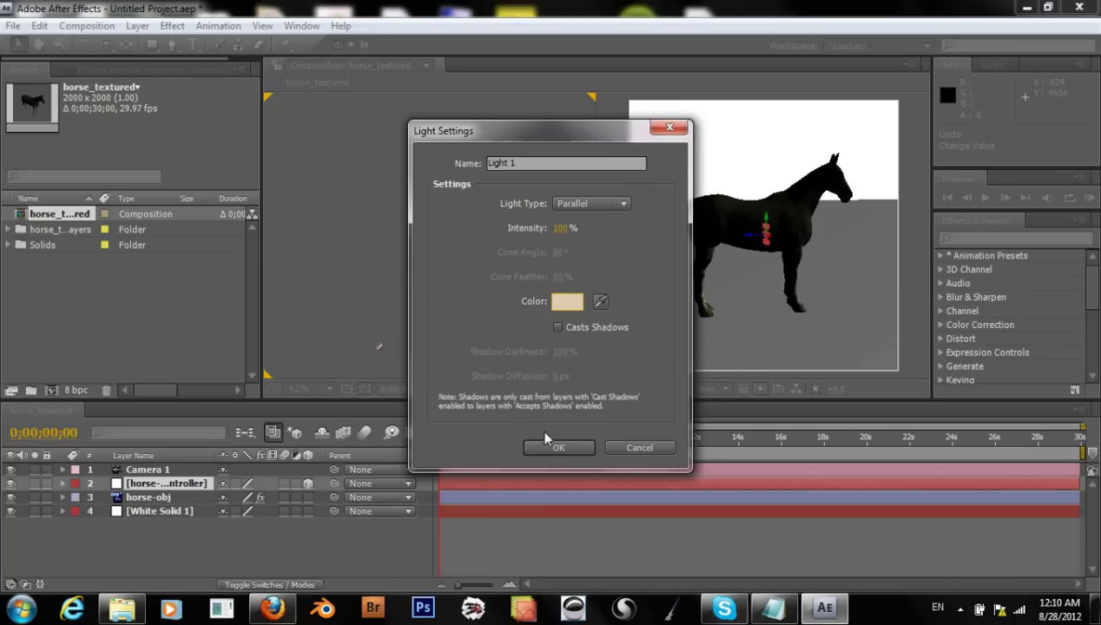
Step: Enable Casts Shadows with Shadow Darkness 55 and confirm the light settings
{"action": "left_click", "coordinate": [570, 328]}
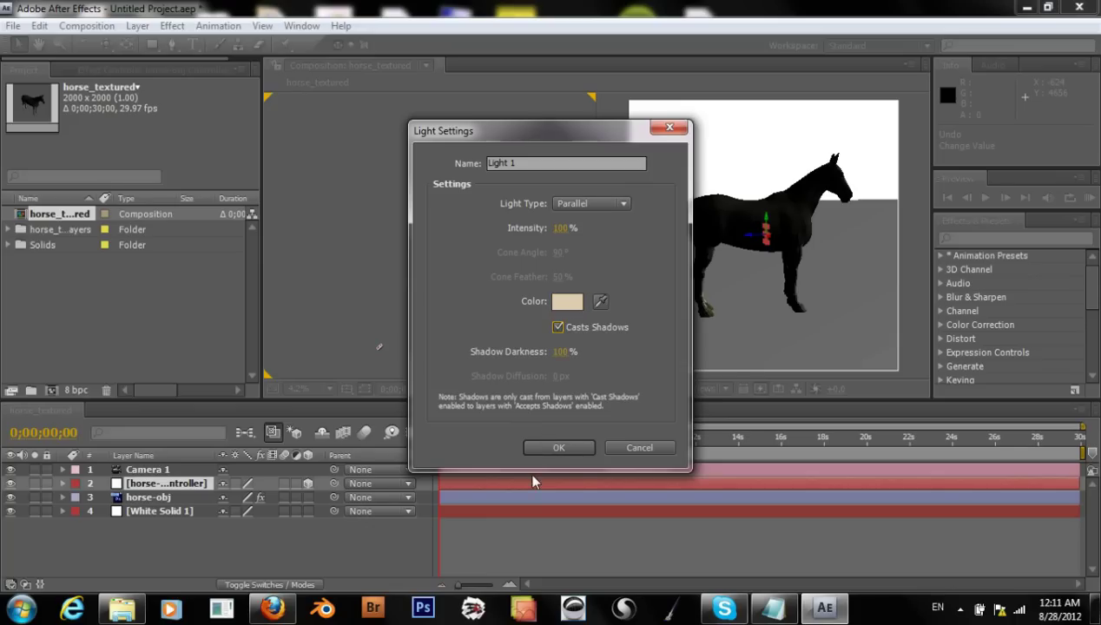
{"action": "left_click", "coordinate": [562, 351]}
{"action": "type", "text": "55"}
{"action": "key", "text": "Return"}
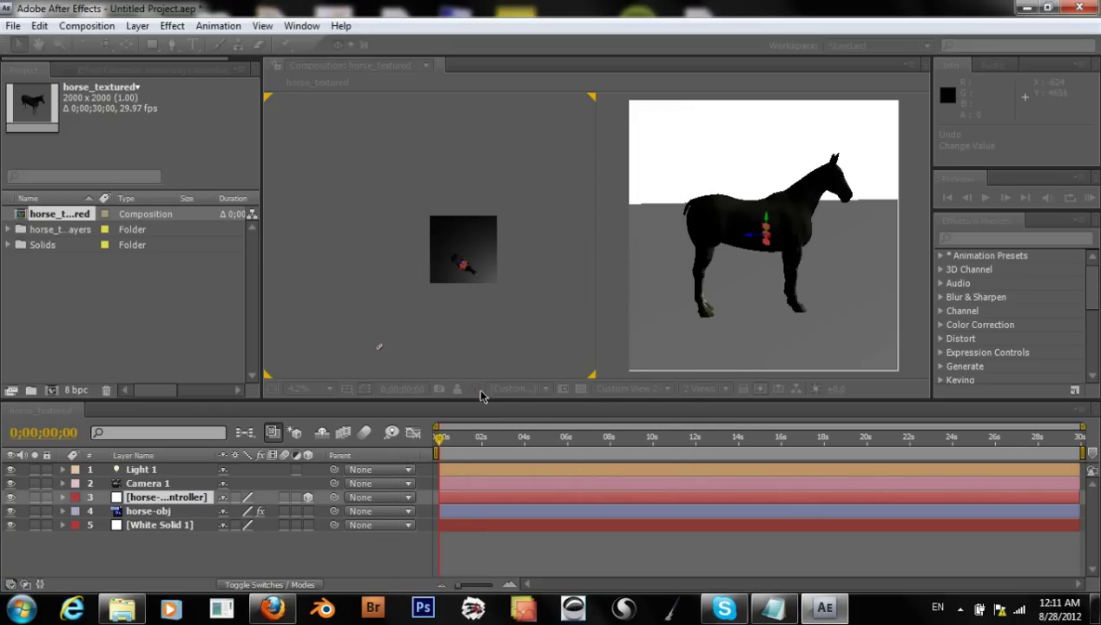
Step: Select Light 1, zoom the viewer, and expand Light 1 to show Transform and Light Options
{"action": "left_click", "coordinate": [136, 469]}
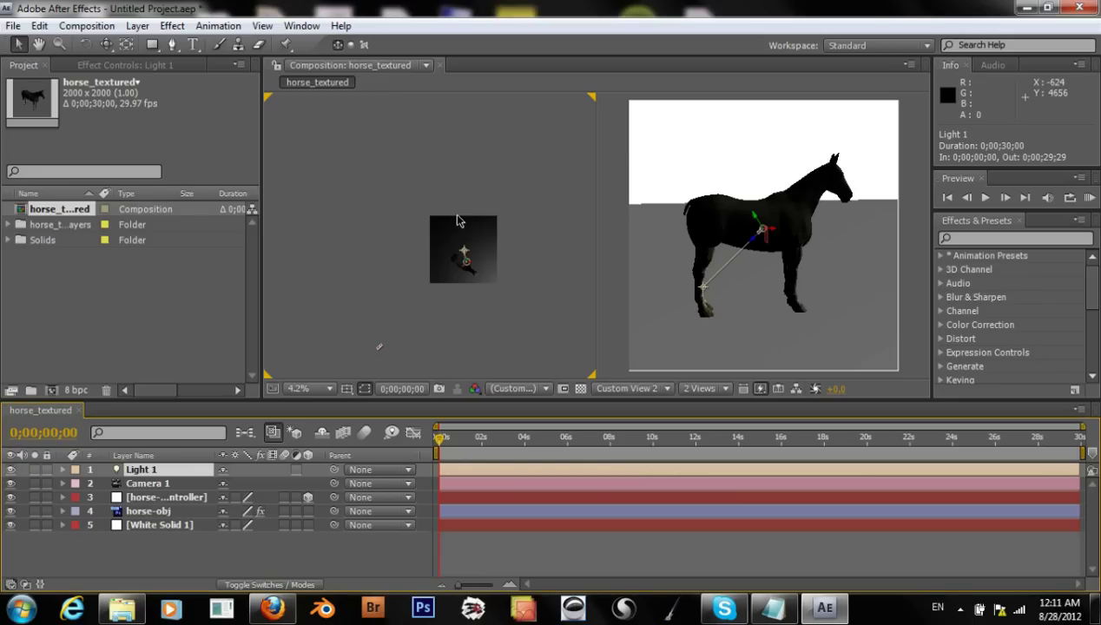
{"action": "key", "text": "comma"}
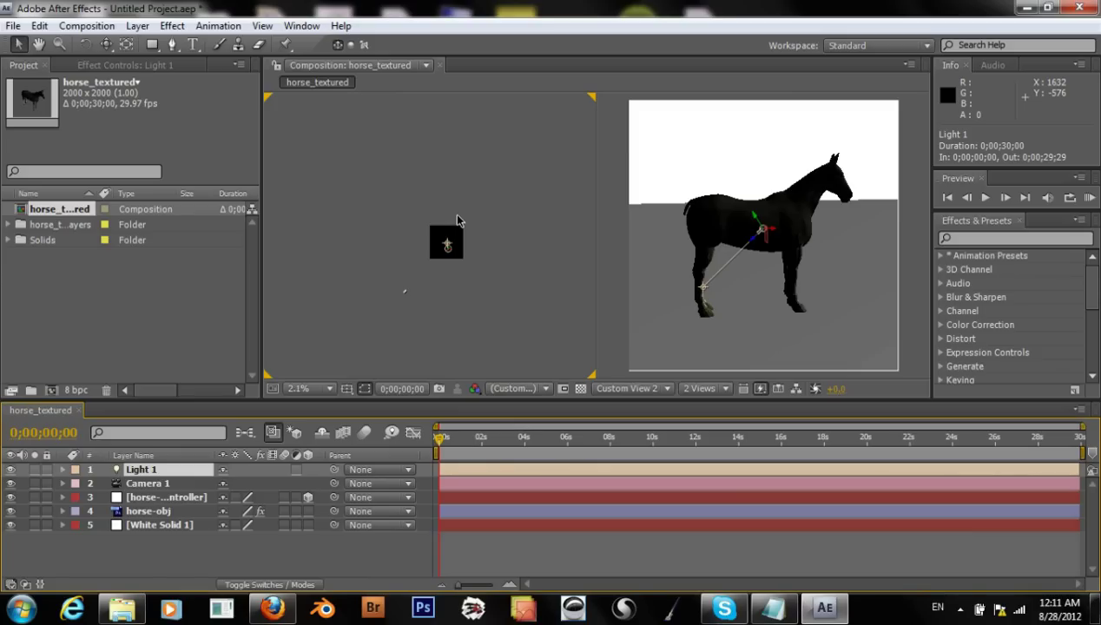
{"action": "scroll", "coordinate": [458, 220], "scroll_direction": "up", "scroll_amount": 4}
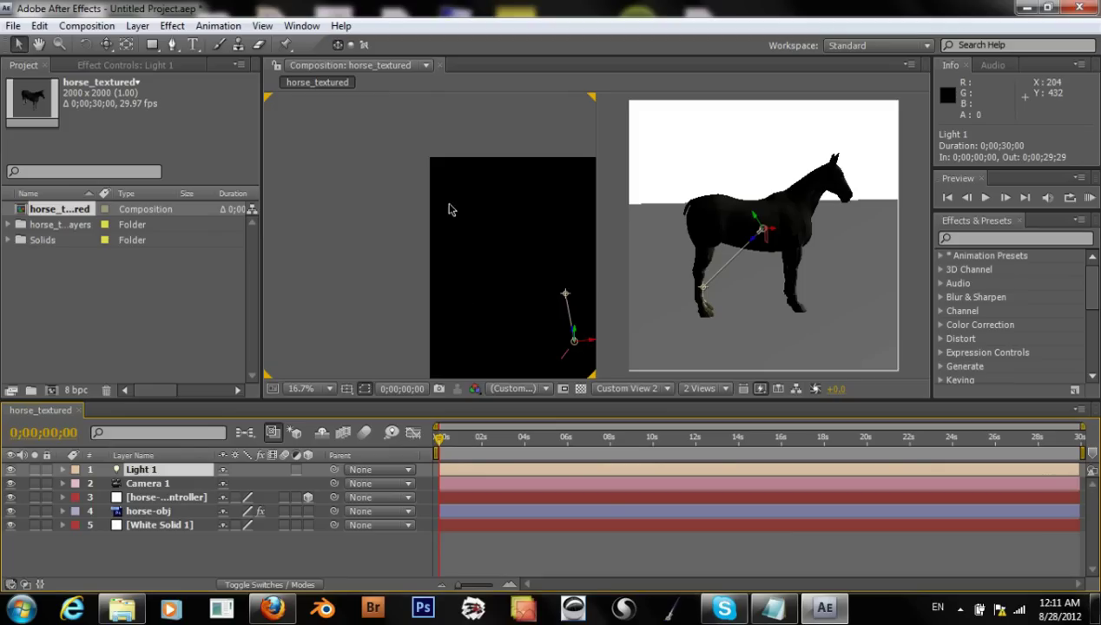
{"action": "left_click", "coordinate": [63, 469]}
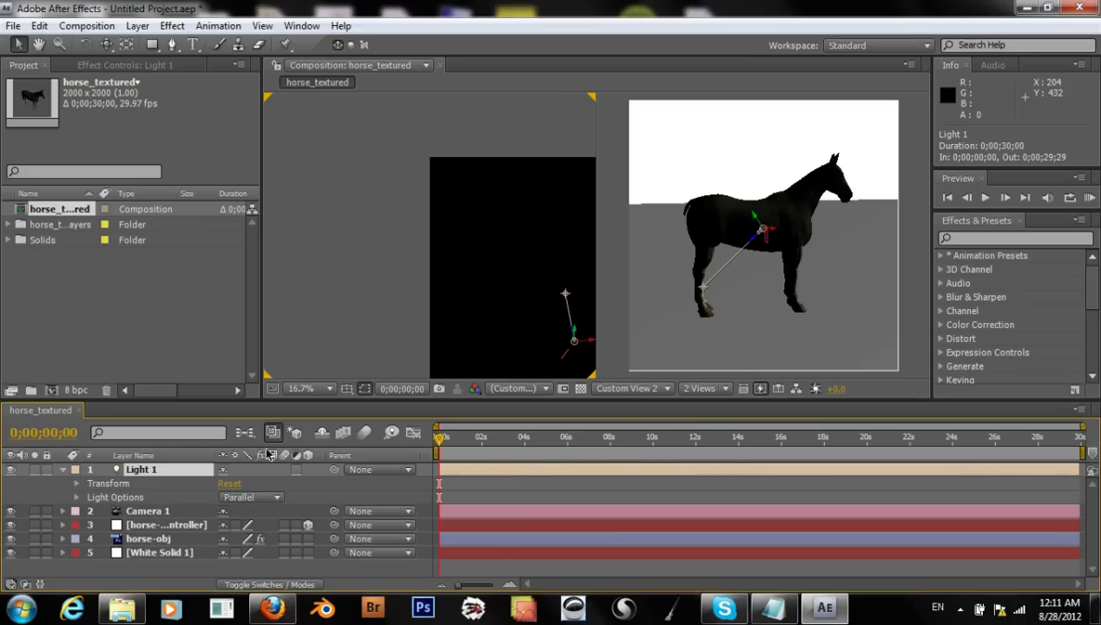
Step: Turn on Draft 3D preview and pan the left custom view to show the horse
{"action": "left_click", "coordinate": [904, 69]}
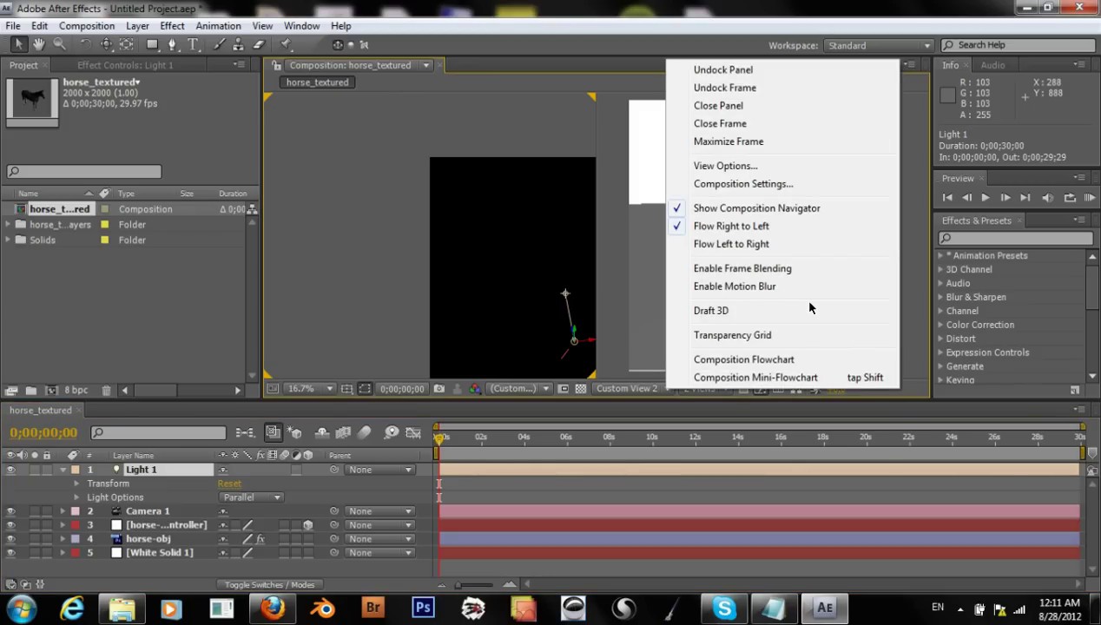
{"action": "left_click", "coordinate": [704, 311]}
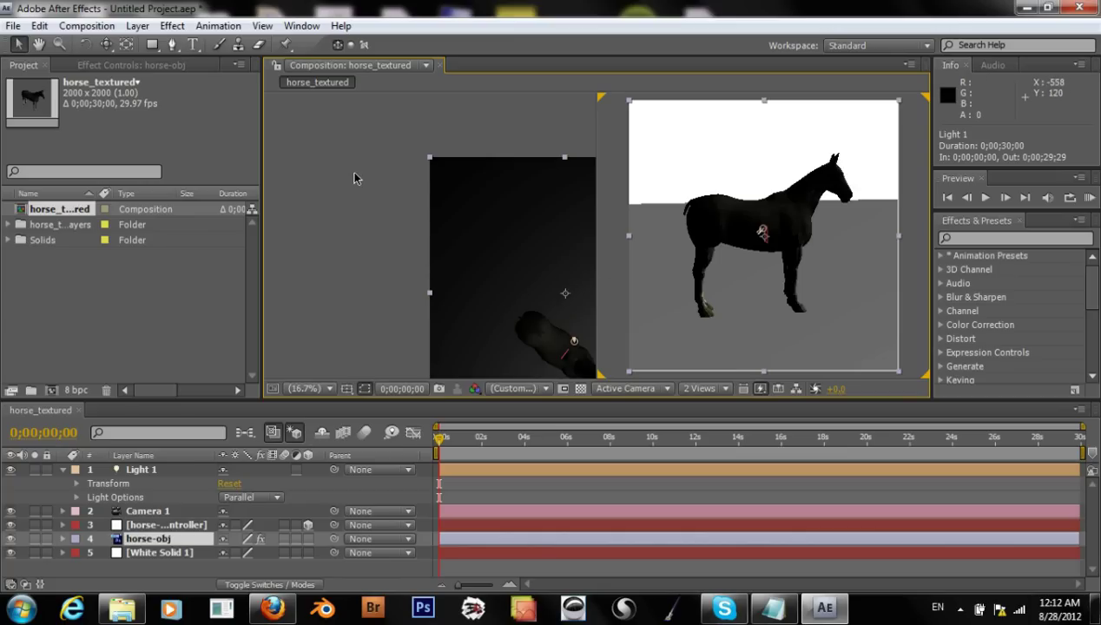
{"action": "key", "text": "h"}
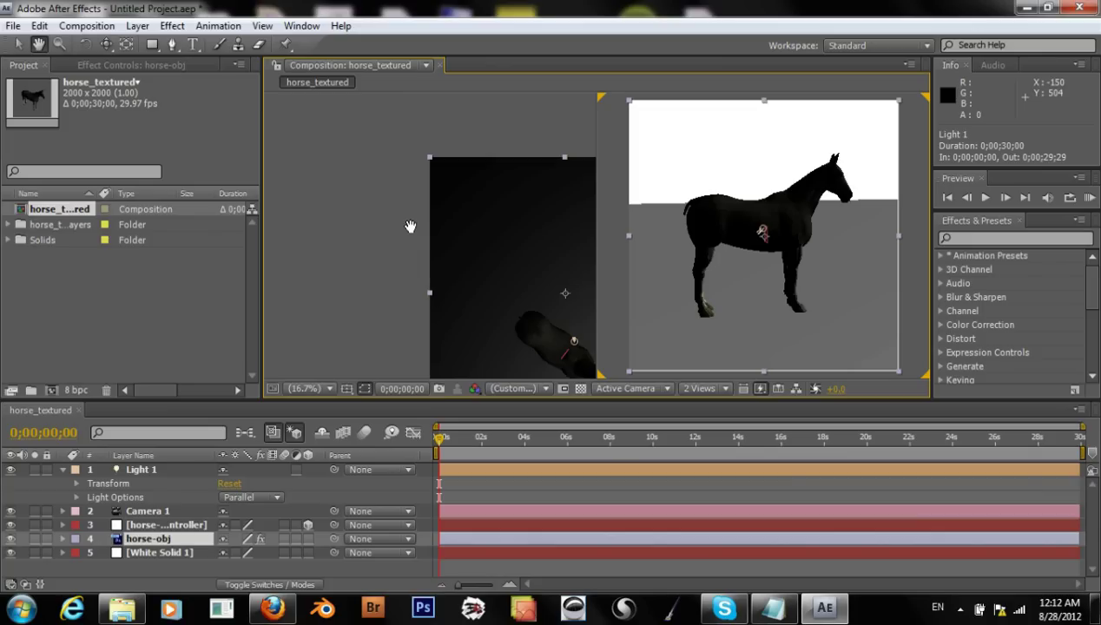
{"action": "left_click", "coordinate": [409, 224]}
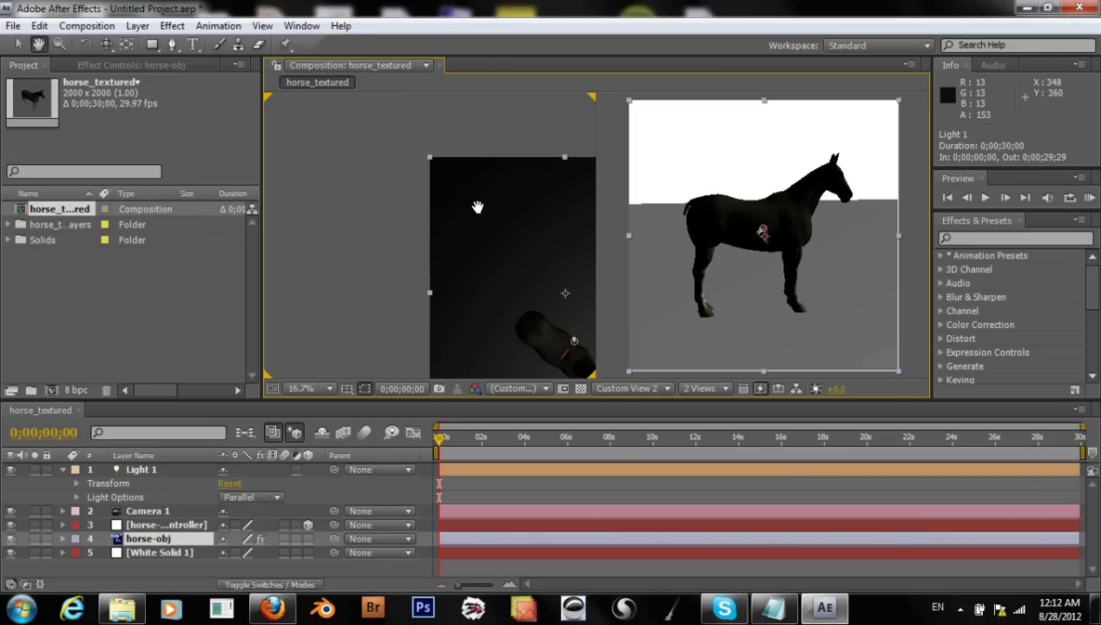
{"action": "left_click_drag", "start_coordinate": [580, 325], "coordinate": [572, 310]}
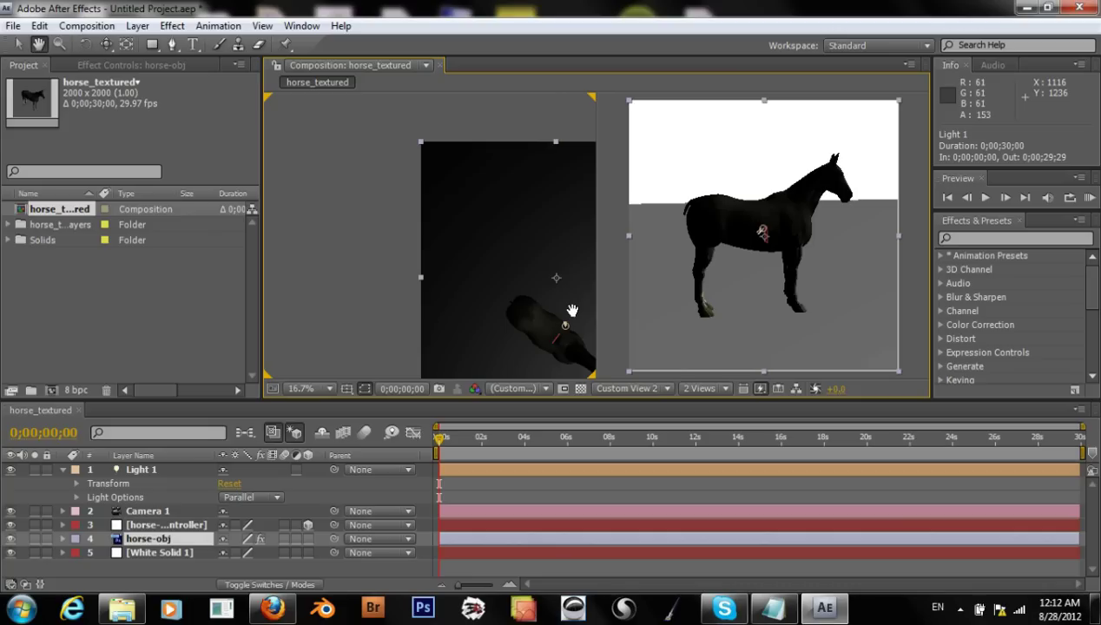